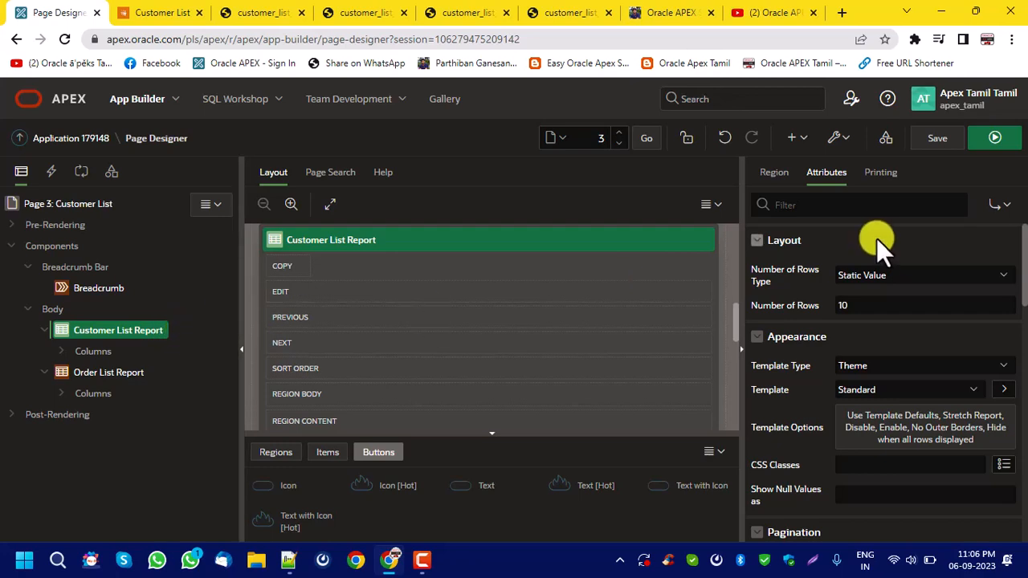
Review the Printing settings and the Region settings of the Customer List Report.
left_click(878, 175)
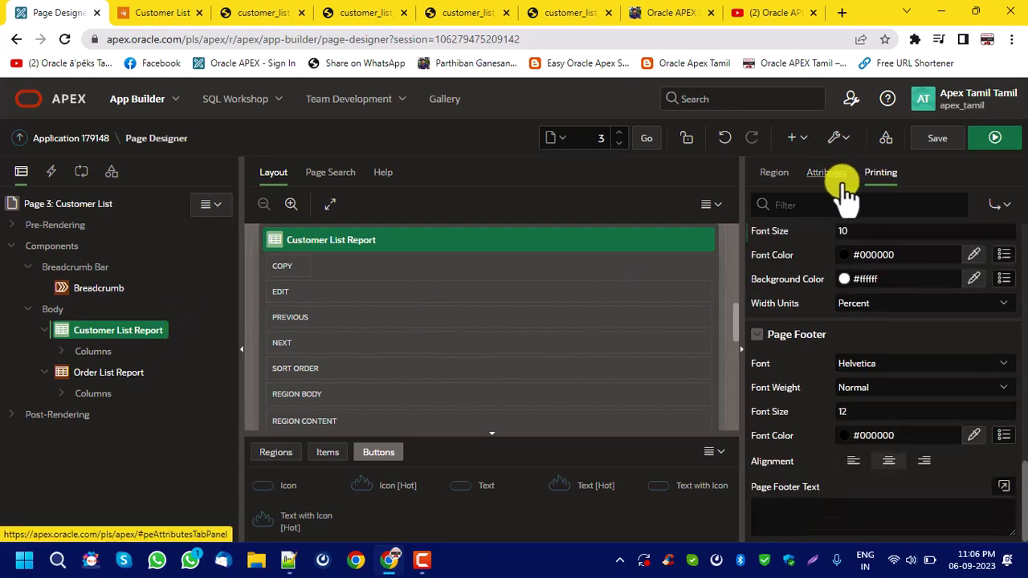
left_click(776, 172)
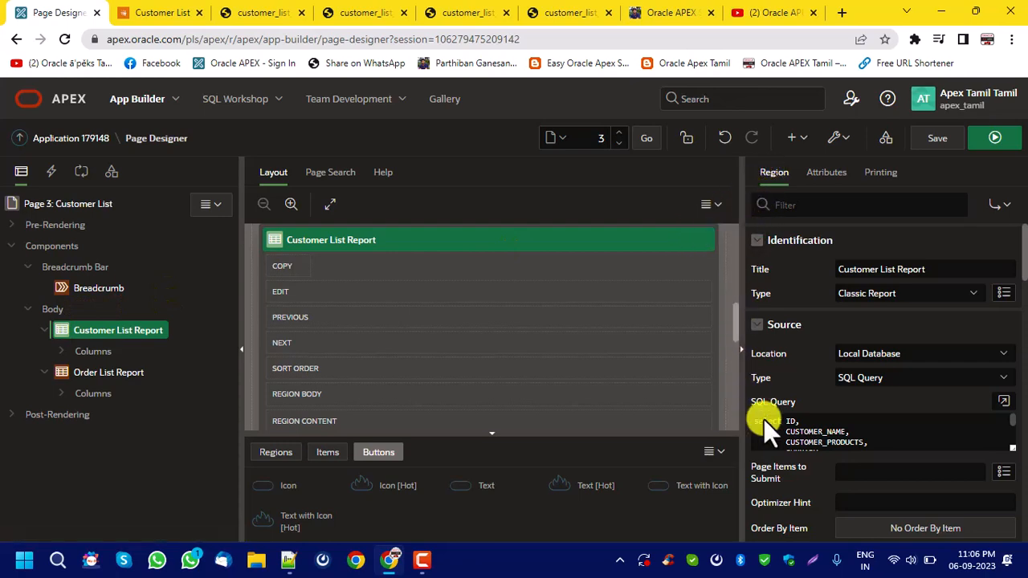
scroll(799, 400, "down", 10)
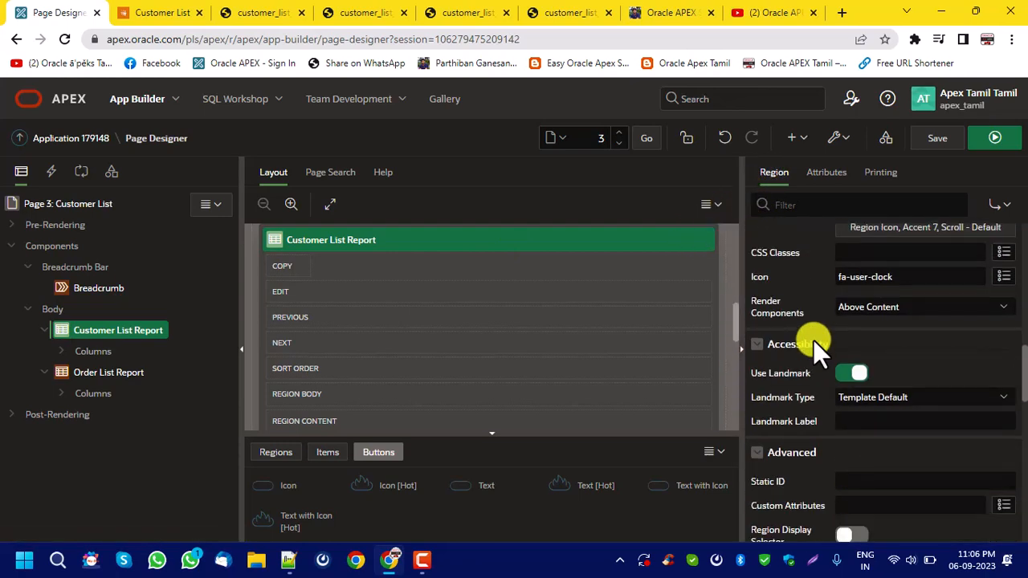
scroll(813, 339, "down", 10)
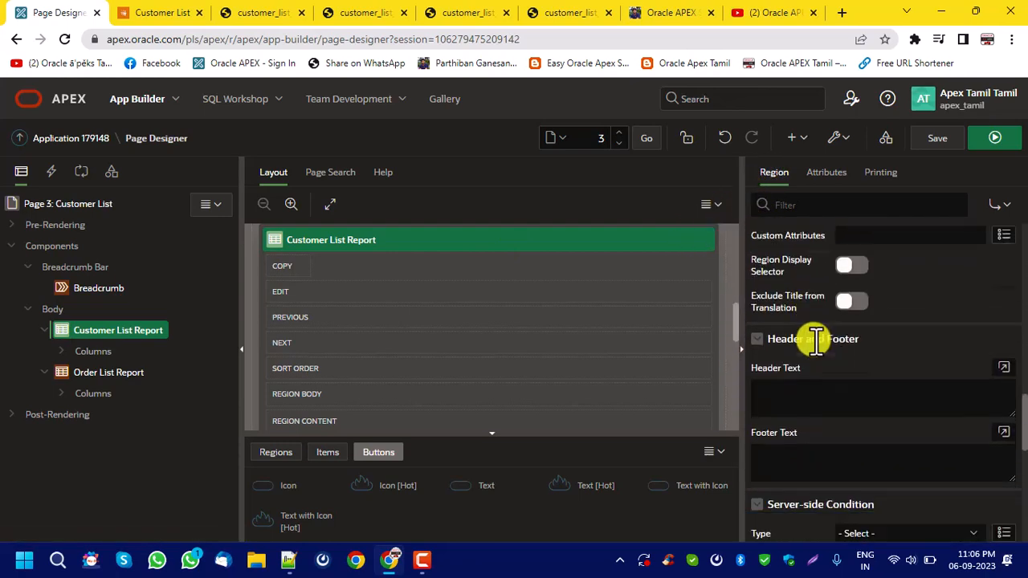
Examine the Customer List Report's columns, its SQL query and the column types available for CUSTOMER_PRODUCTS.
left_click(66, 353)
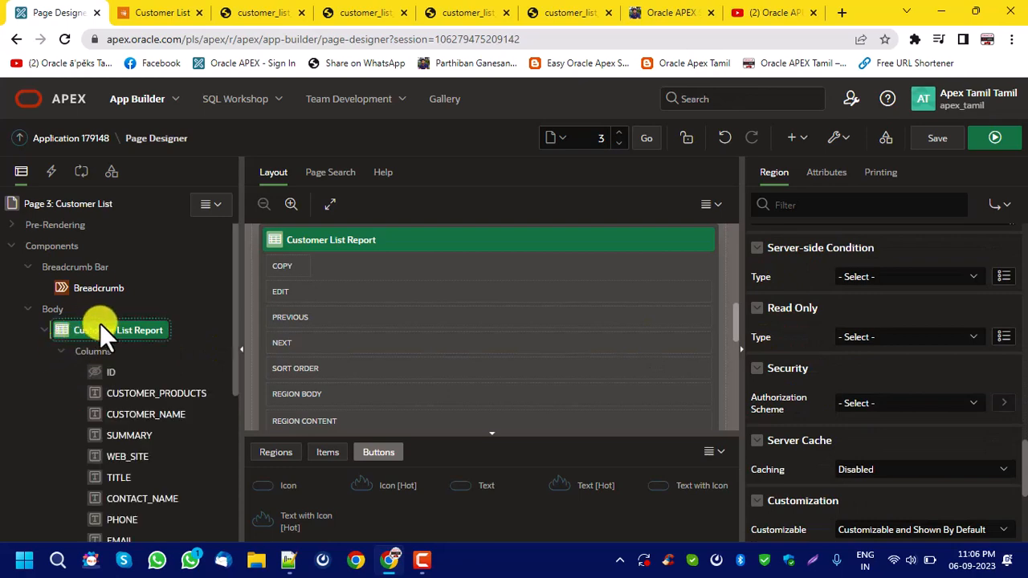
scroll(99, 323, "down", 1)
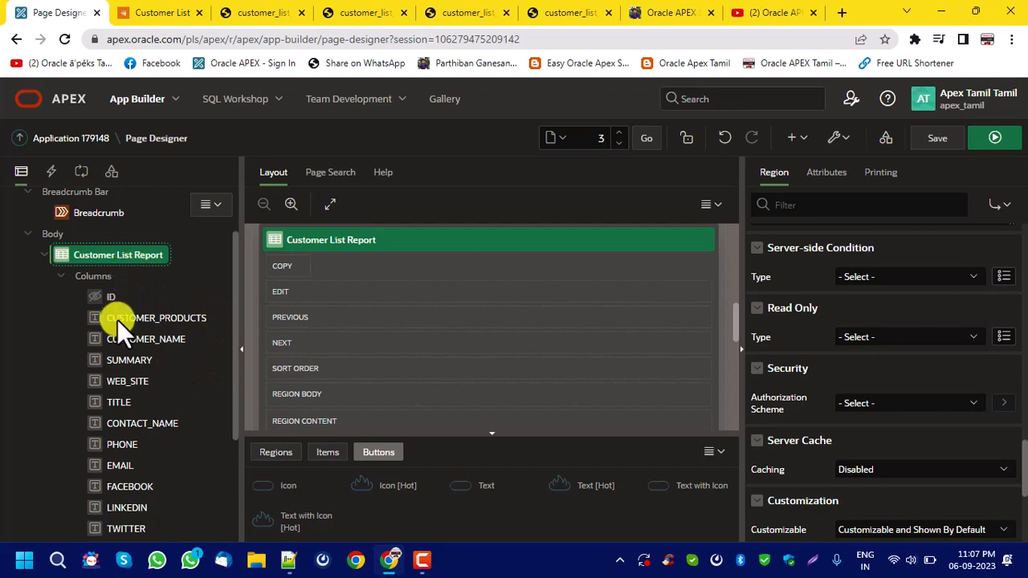
left_click(118, 318)
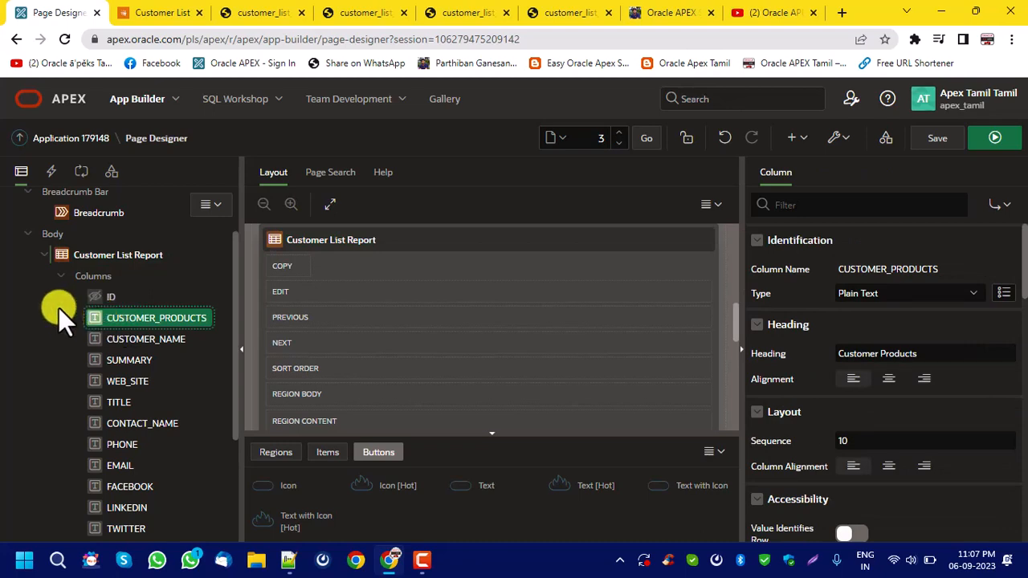
left_click(136, 252)
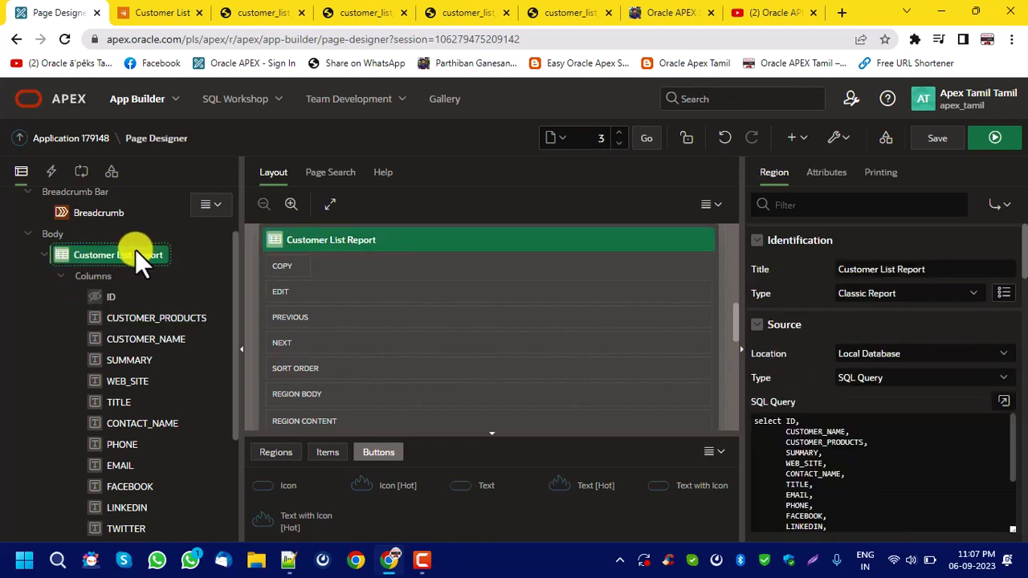
double_click(813, 432)
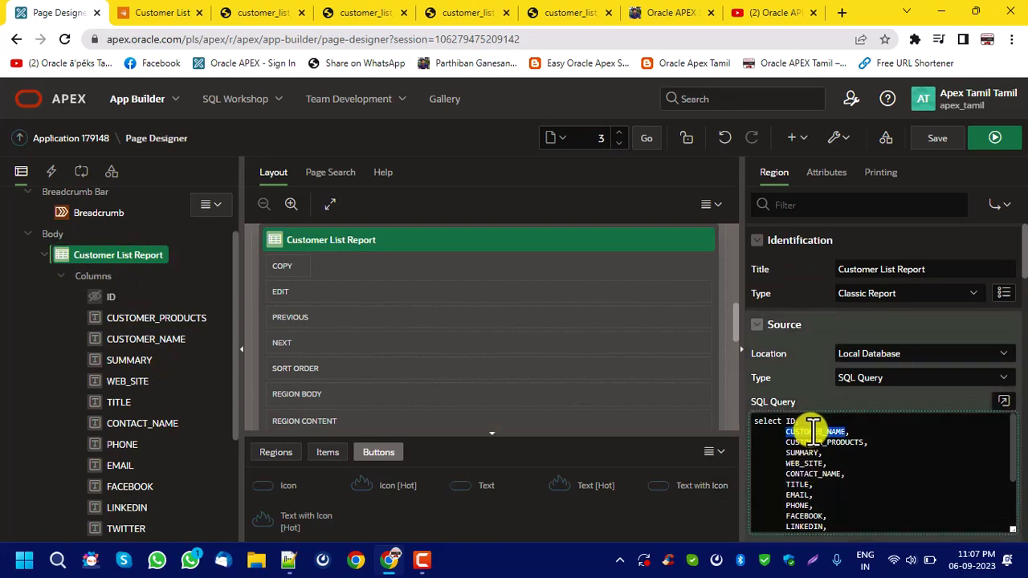
left_click(136, 319)
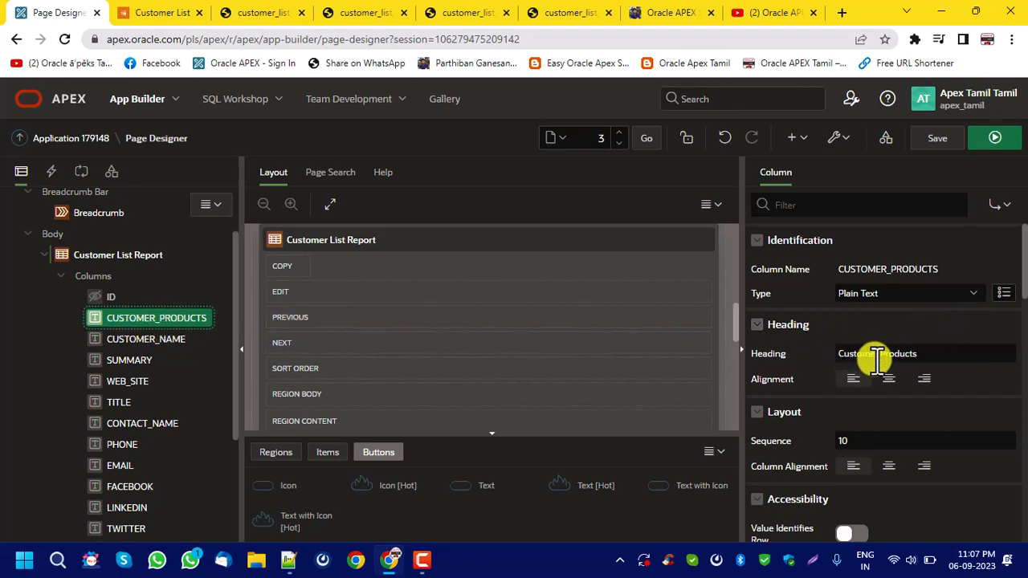
left_click(874, 292)
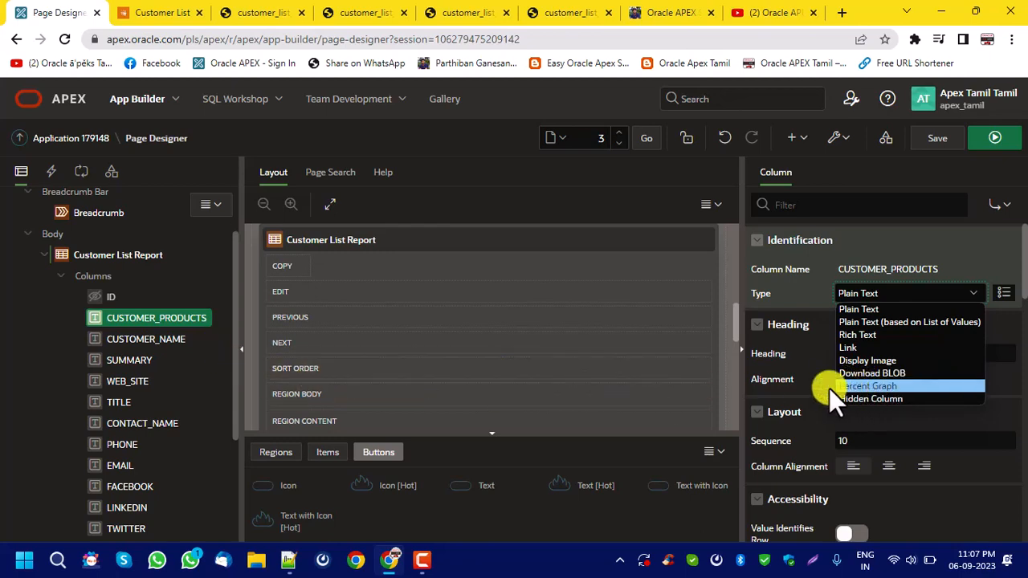
scroll(154, 412, "down", 2)
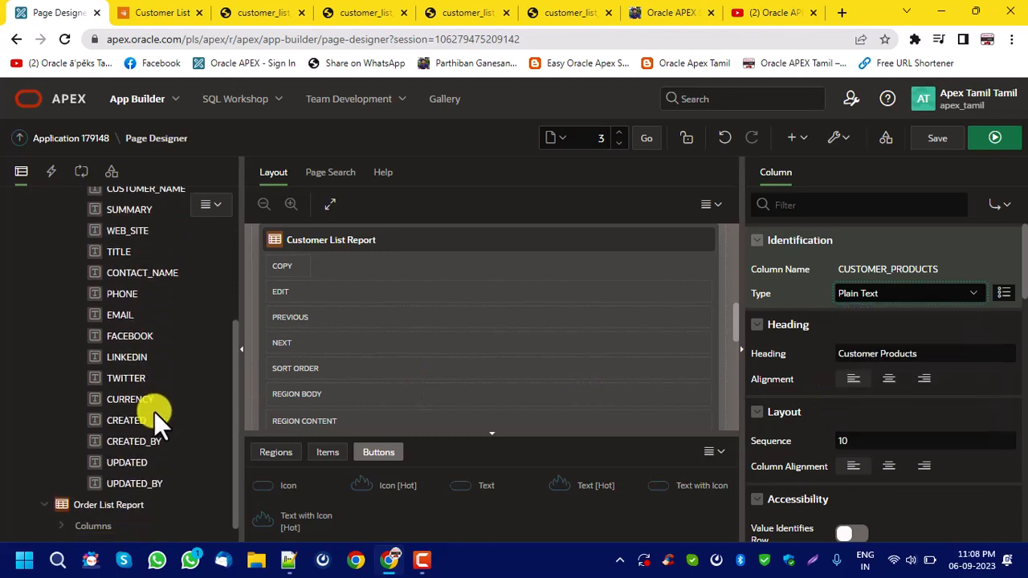
scroll(118, 373, "up", 3)
Add the line "rownum*5 graph_value," directly after ID in the Customer List Report's SQL query.
left_click(124, 332)
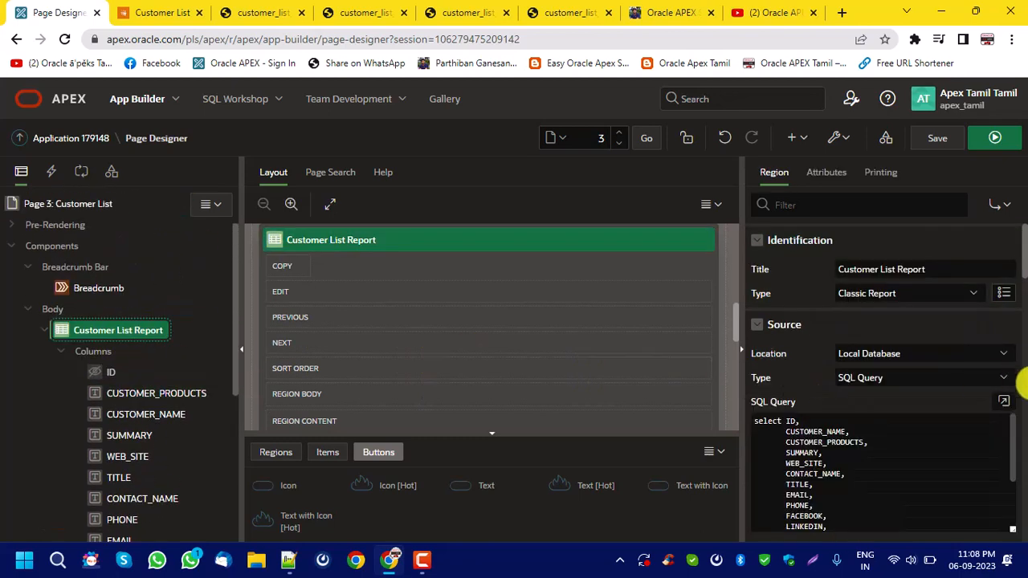
left_click(1005, 399)
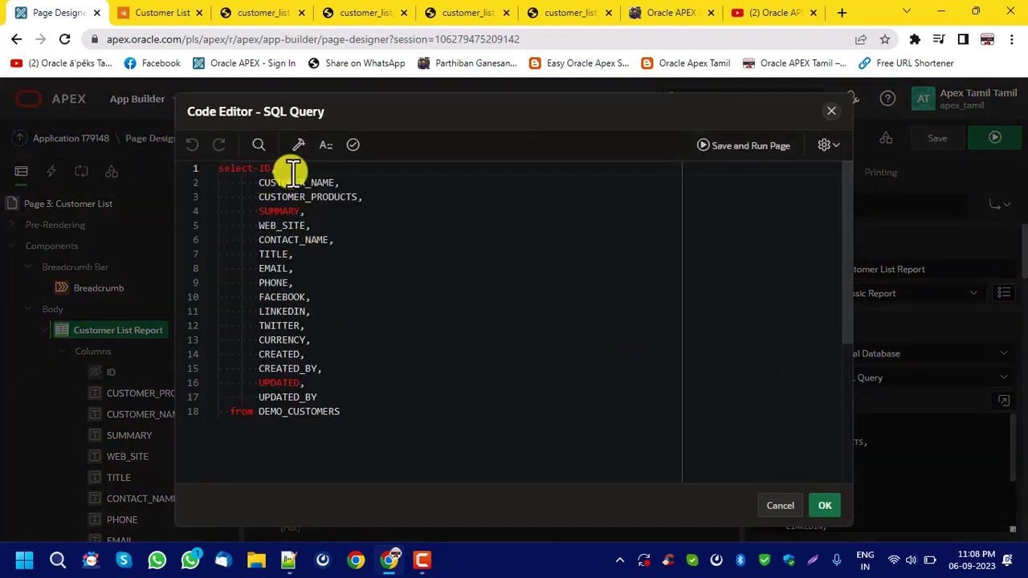
left_click(319, 172)
key("Return")
key("Tab")
key("Tab")
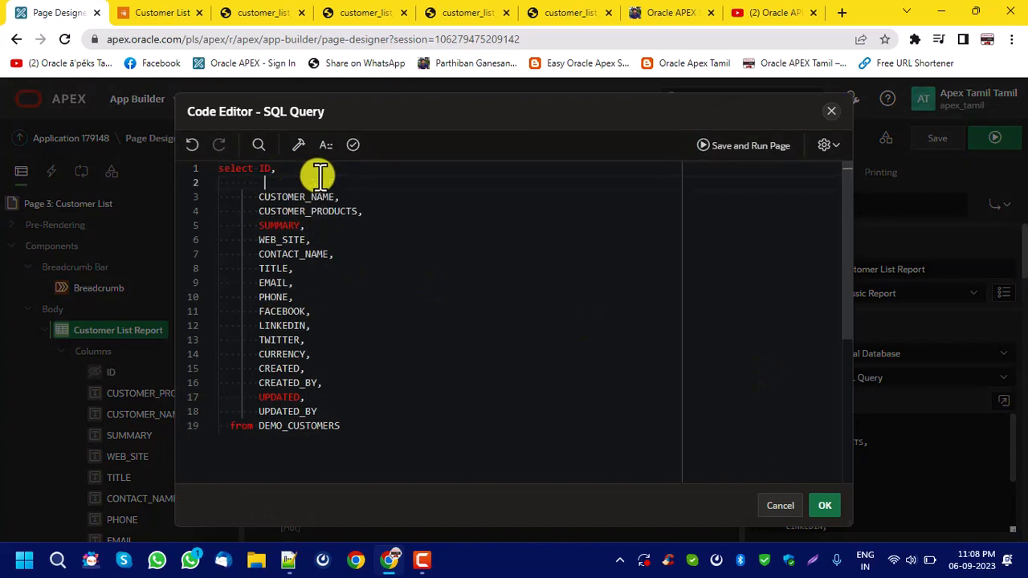
type("rowu")
key("BackSpace")
key("BackSpace")
key("BackSpace")
key("BackSpace")
type("rownum")
type("as graph_value,")
Validate and apply the edited SQL query, and save the page.
left_click(352, 146)
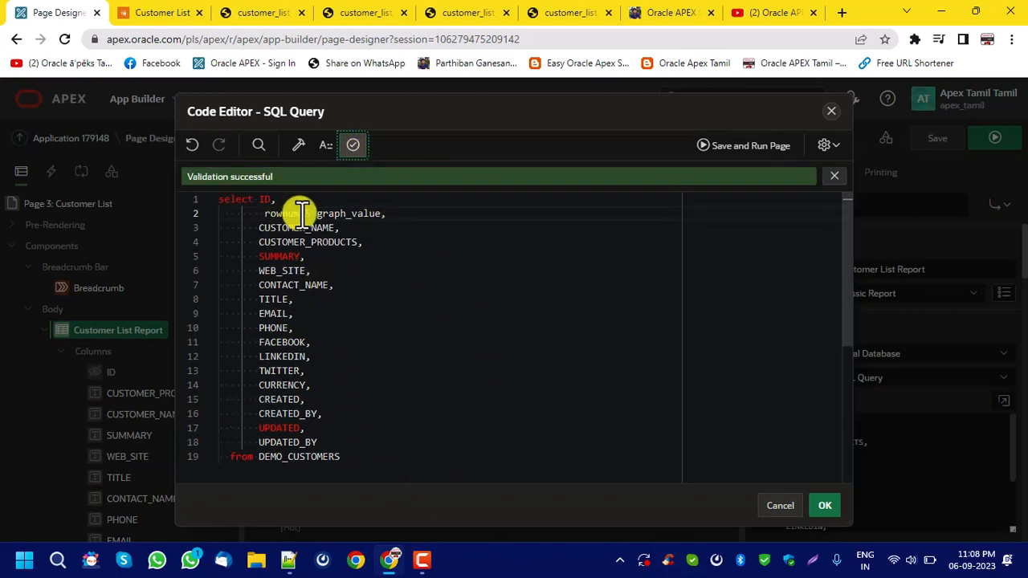
left_click(825, 505)
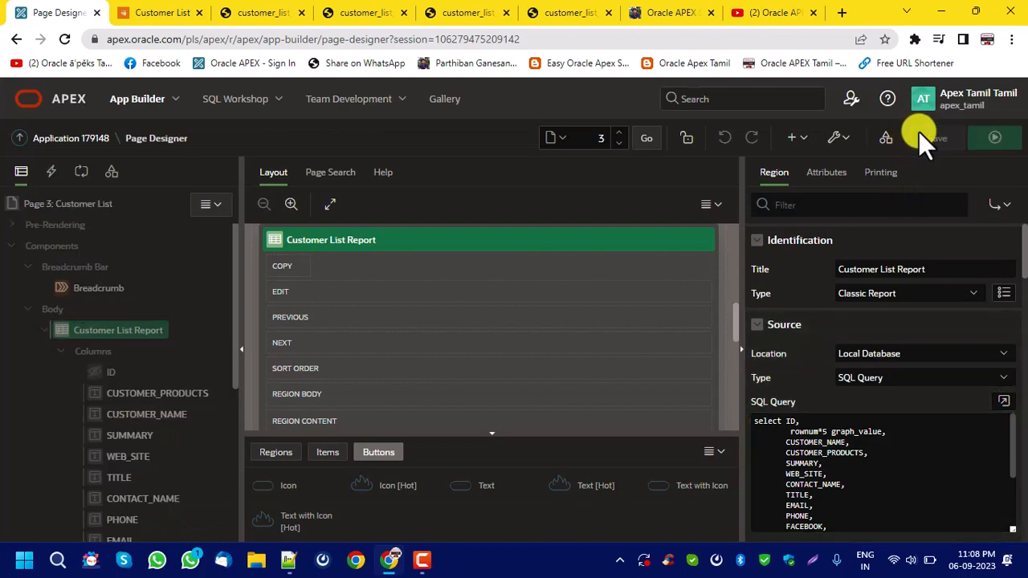
left_click(926, 135)
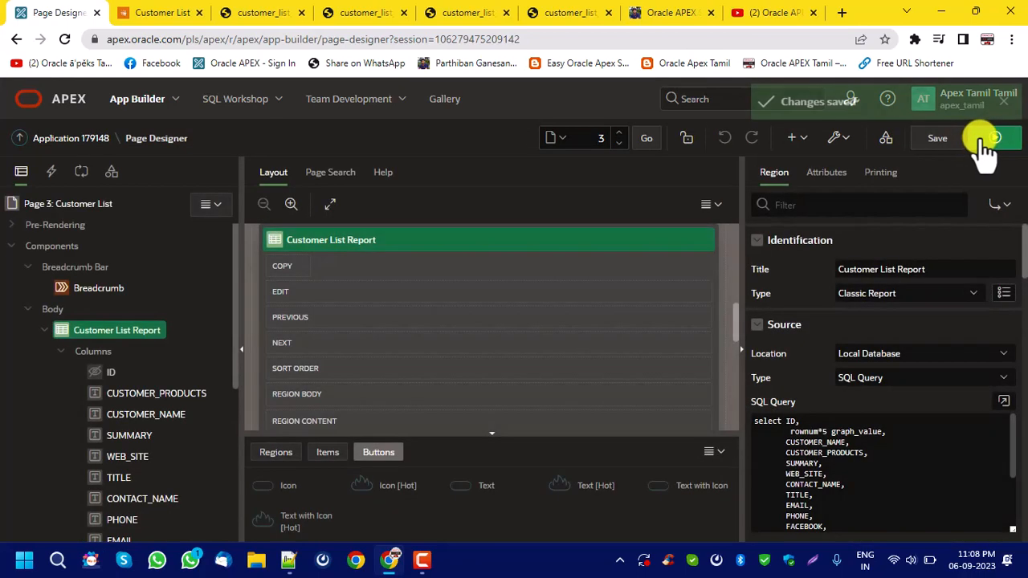
Run the page and look across the Customer List Report to check its Graph Value column.
left_click(982, 138)
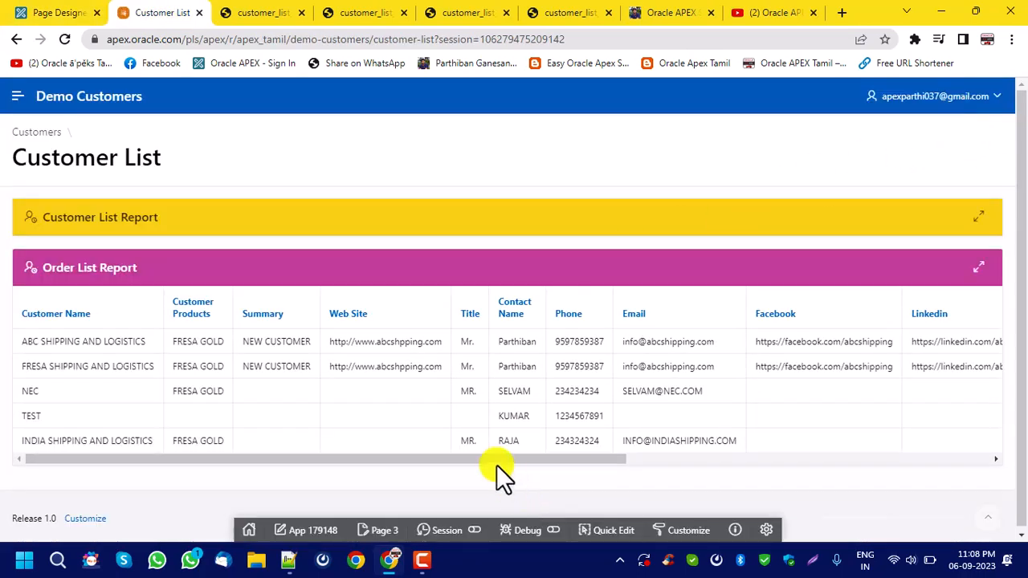
left_click_drag(286, 498, 831, 494)
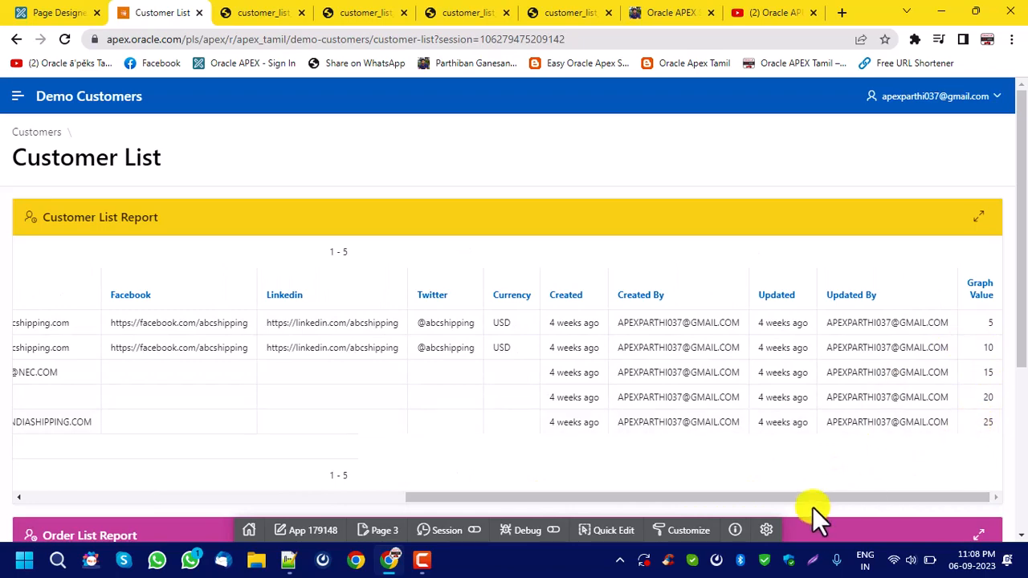
left_click_drag(812, 497, 11, 482)
Return to Page Designer, move the GRAPH_VALUE column directly after ID in the Customer List Report, and save the page.
left_click(48, 12)
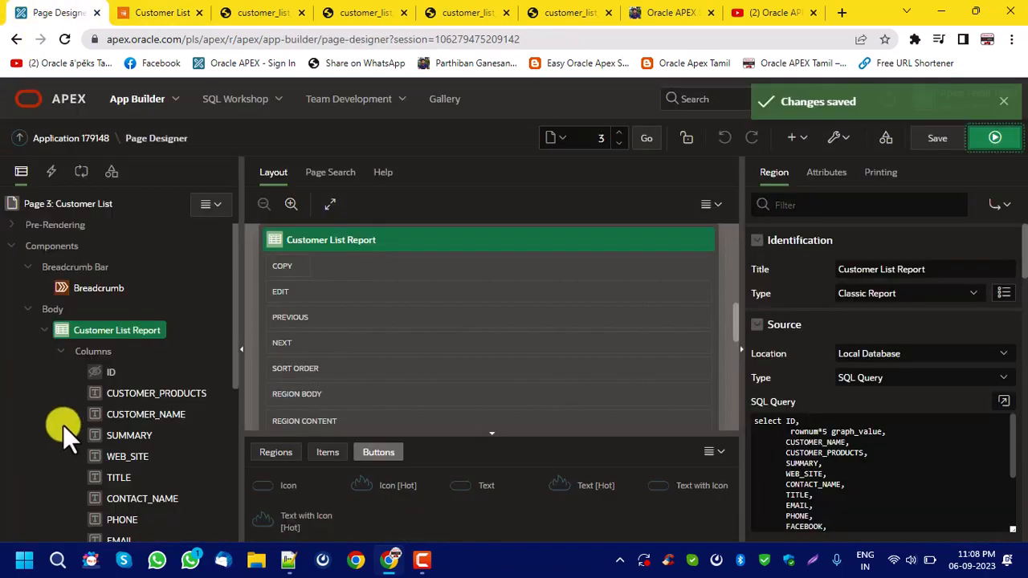
left_click(145, 459)
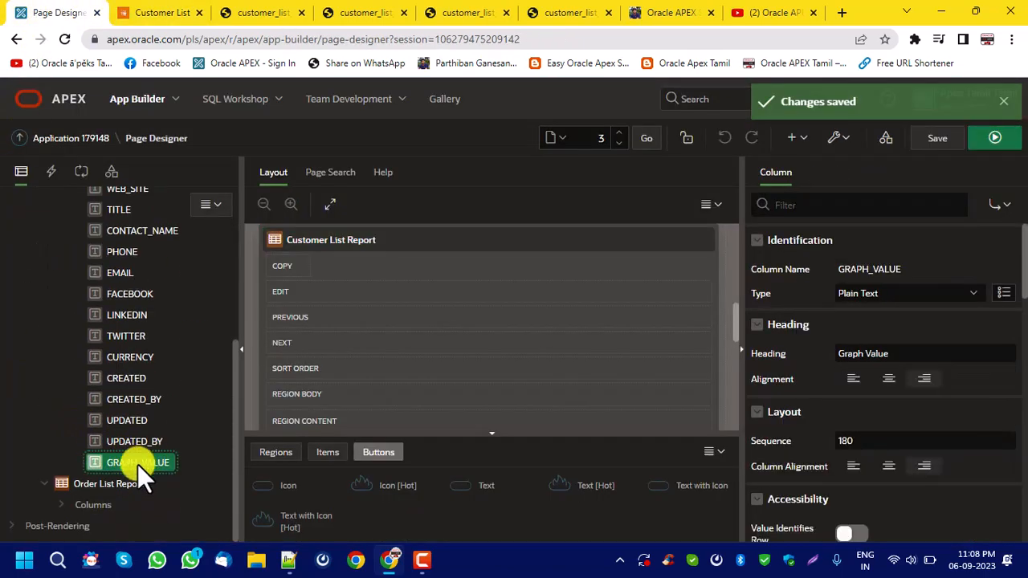
left_click_drag(138, 464, 145, 266)
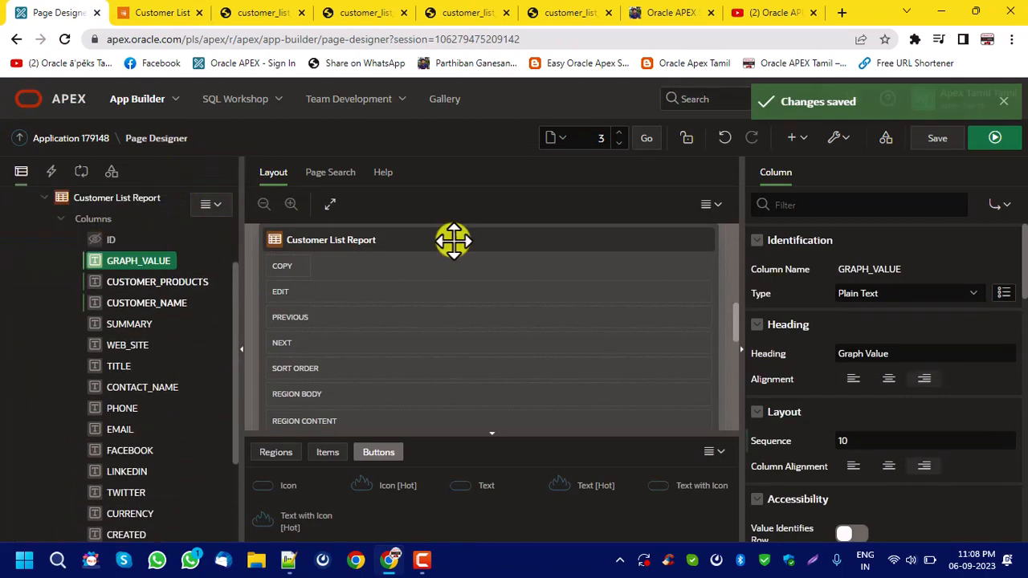
left_click(948, 141)
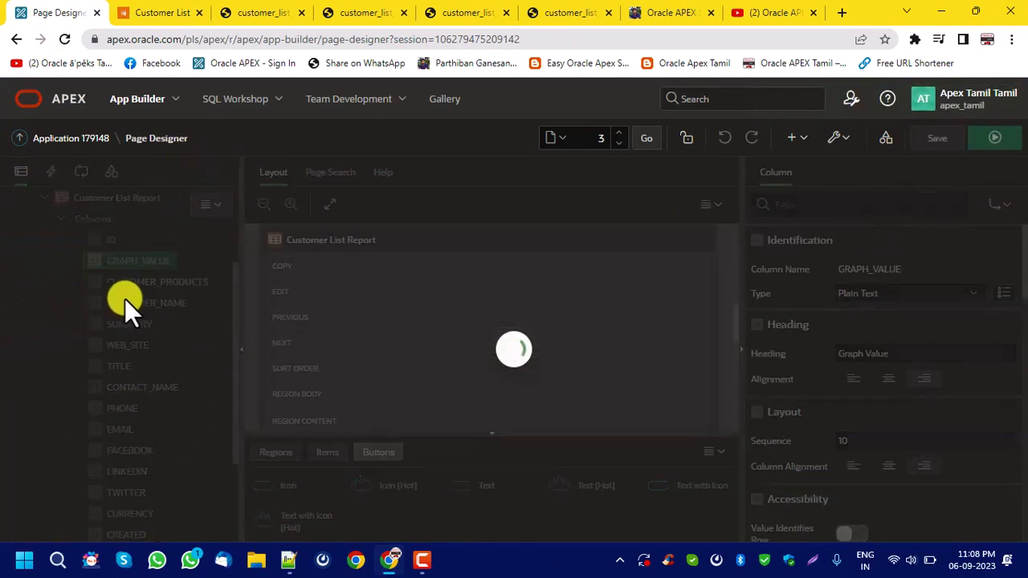
Remove the word "Customer" from the CUSTOMER_PRODUCTS column's heading.
left_click(174, 286)
double_click(853, 350)
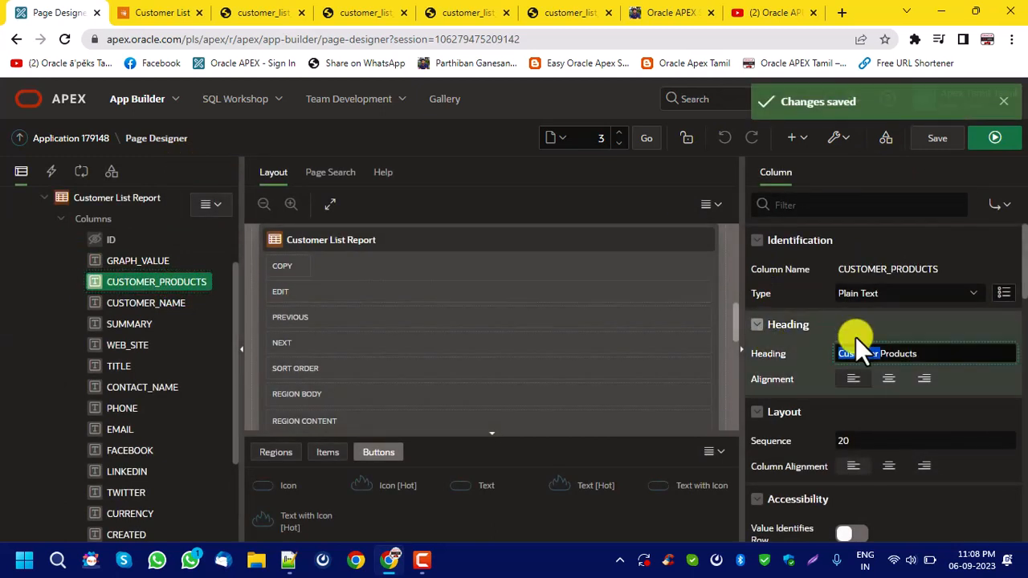
key("BackSpace")
Set the GRAPH_VALUE column's type to Percent Graph.
left_click(161, 263)
left_click(896, 294)
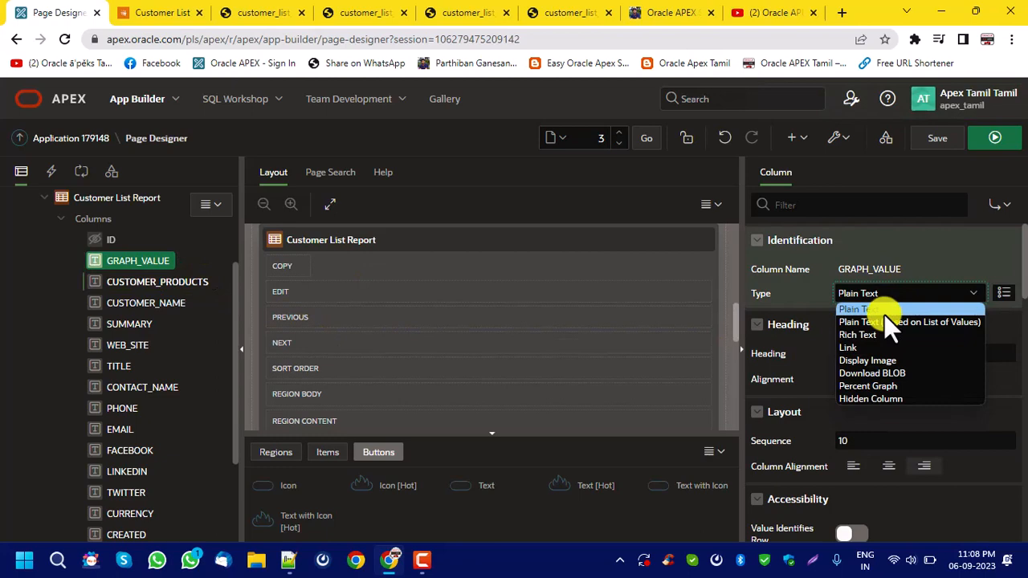
left_click(893, 384)
Set the GRAPH_VALUE percent graph's background color to green #20c304.
scroll(932, 362, "down", 2)
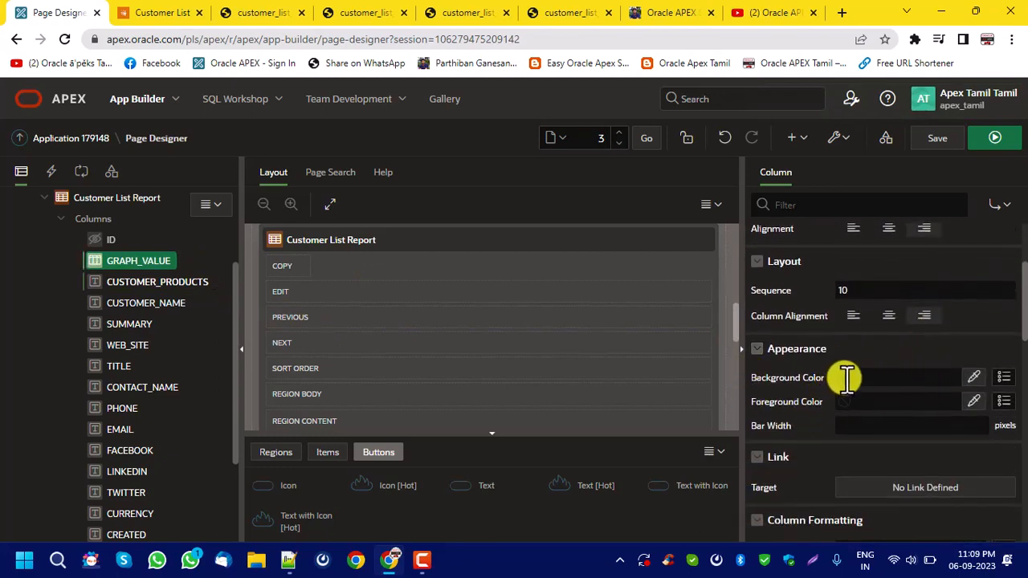
left_click(978, 379)
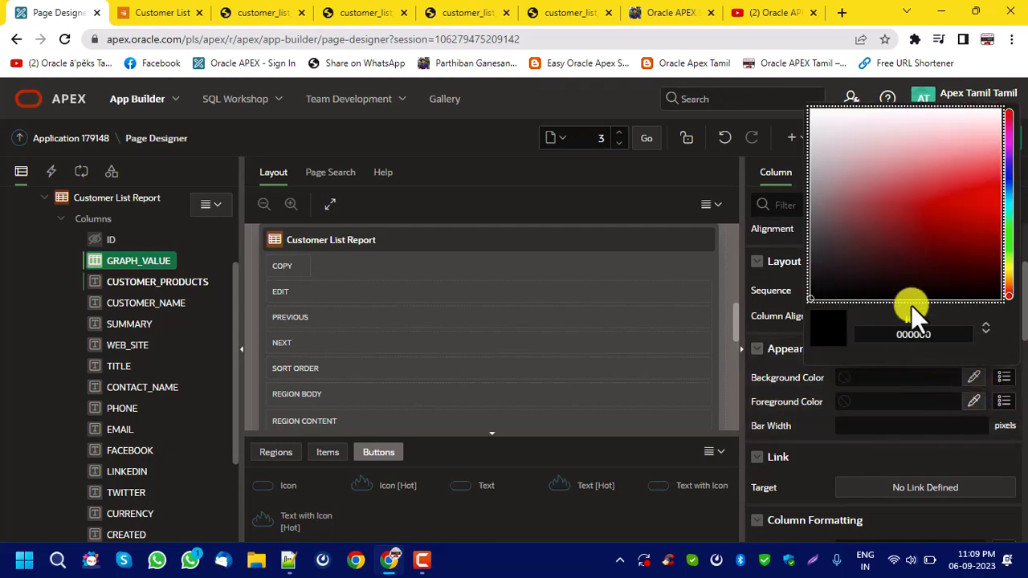
left_click(1009, 238)
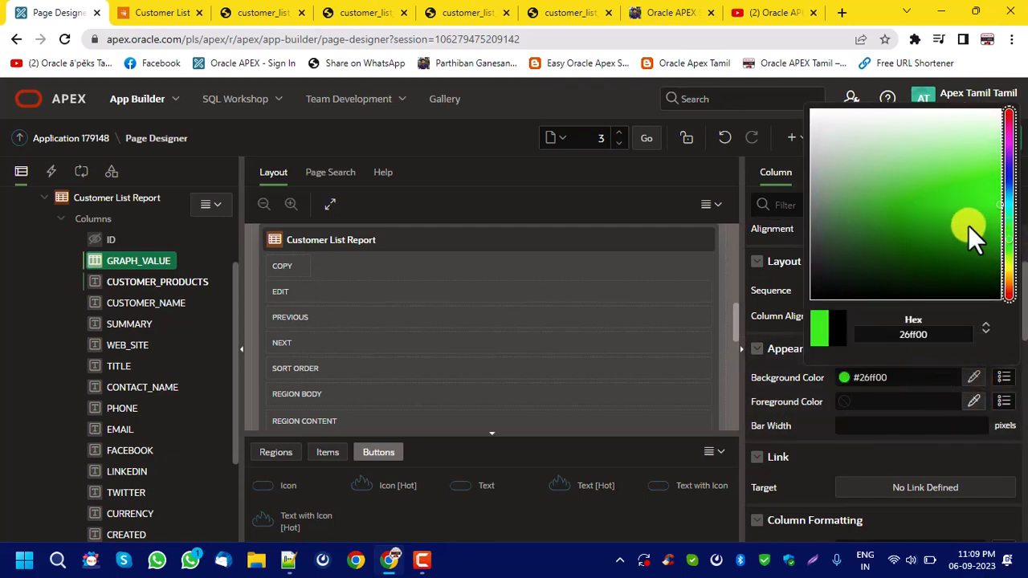
left_click_drag(969, 228, 980, 246)
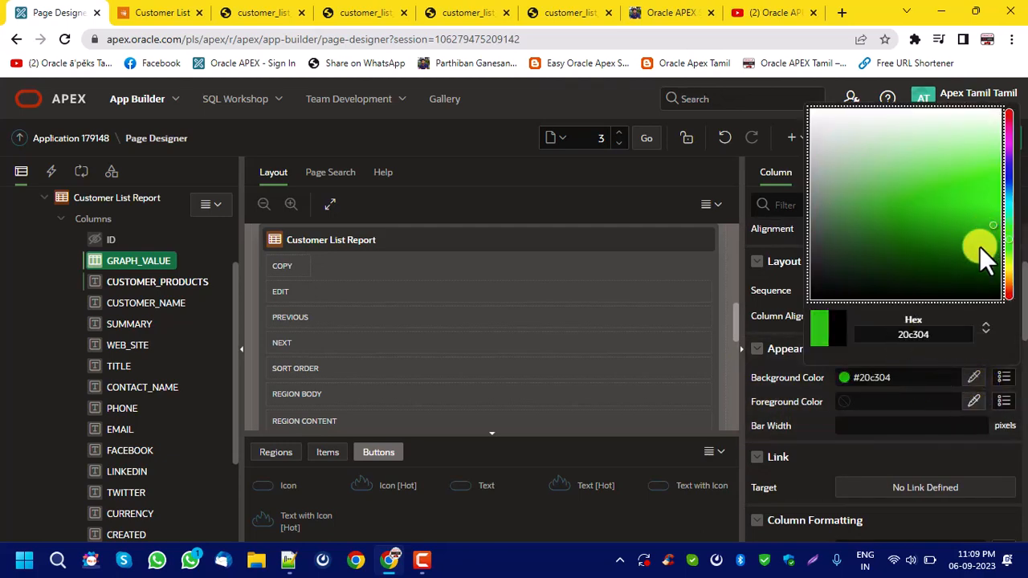
Set the GRAPH_VALUE percent graph's foreground color to near-white #fefefe.
left_click(908, 404)
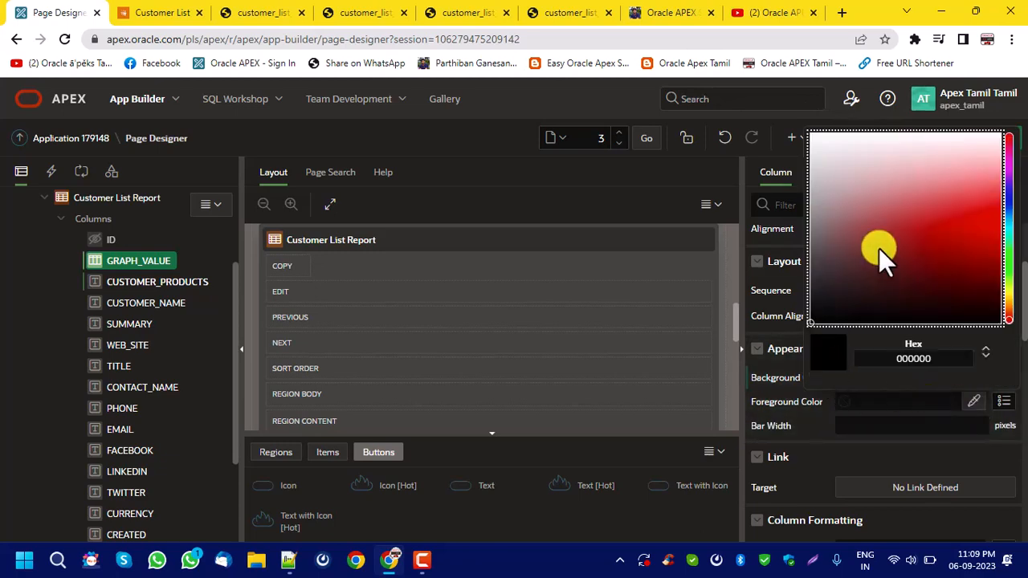
mouse_move(811, 133)
left_mouse_down()
mouse_move(787, 115)
mouse_move(812, 139)
left_mouse_up()
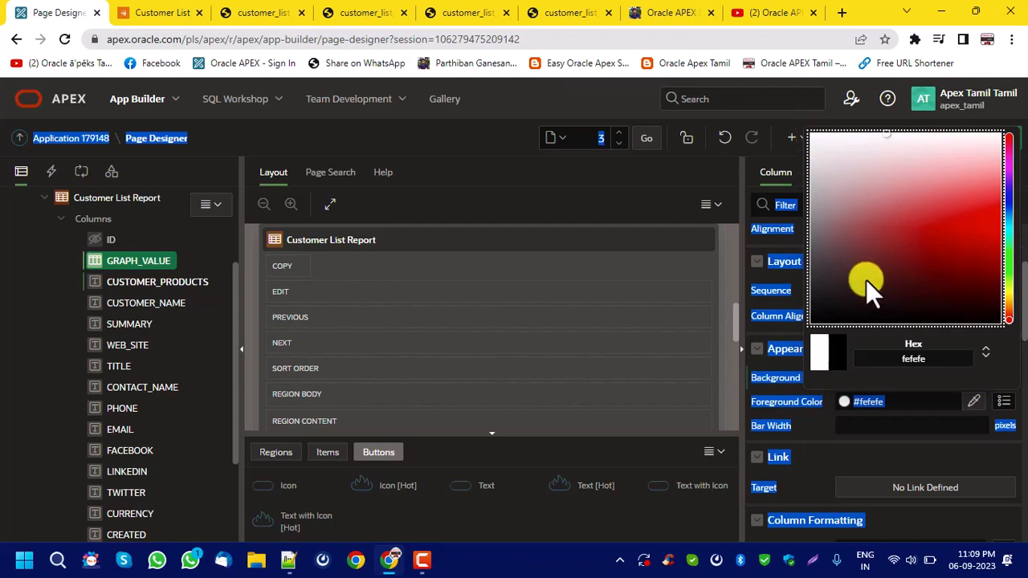
left_click(956, 412)
Consult the help for Bar Width, set it to 100 pixels for GRAPH_VALUE, and save the page.
left_click(915, 435)
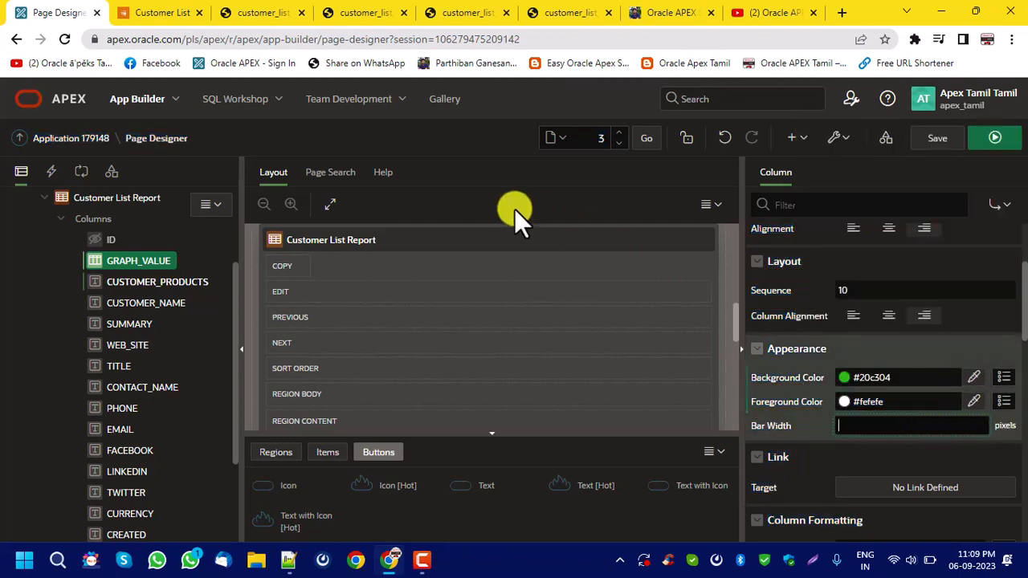
left_click(388, 176)
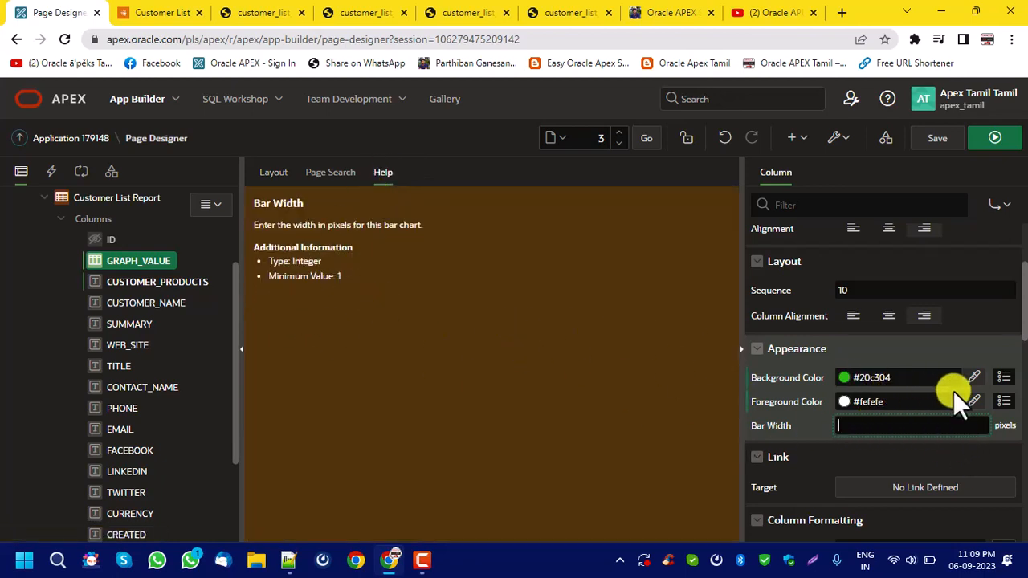
type("100")
left_click(942, 138)
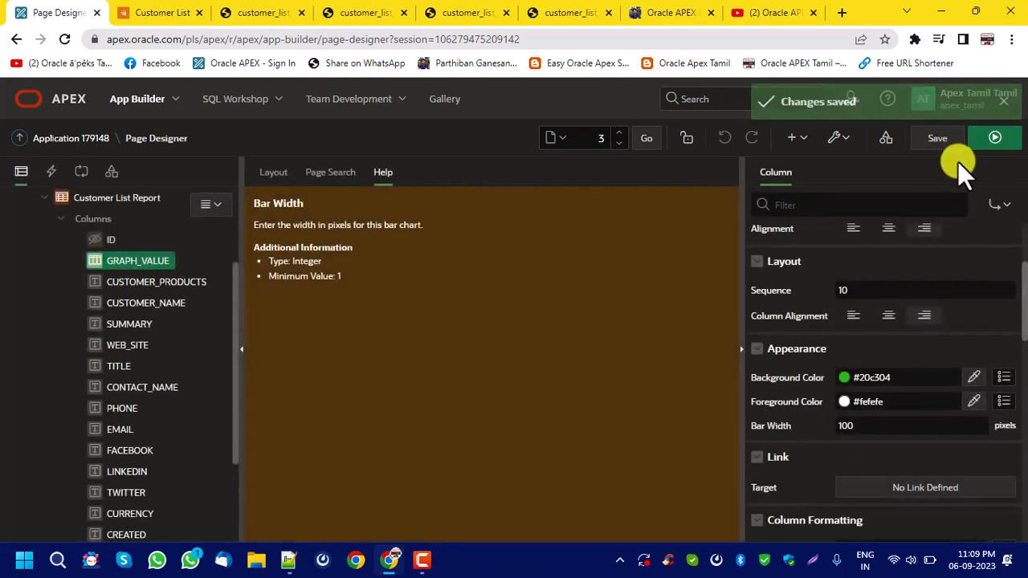
Run the page and check the percent graph bars in the Customer List report, returning to the page designer.
left_click(990, 140)
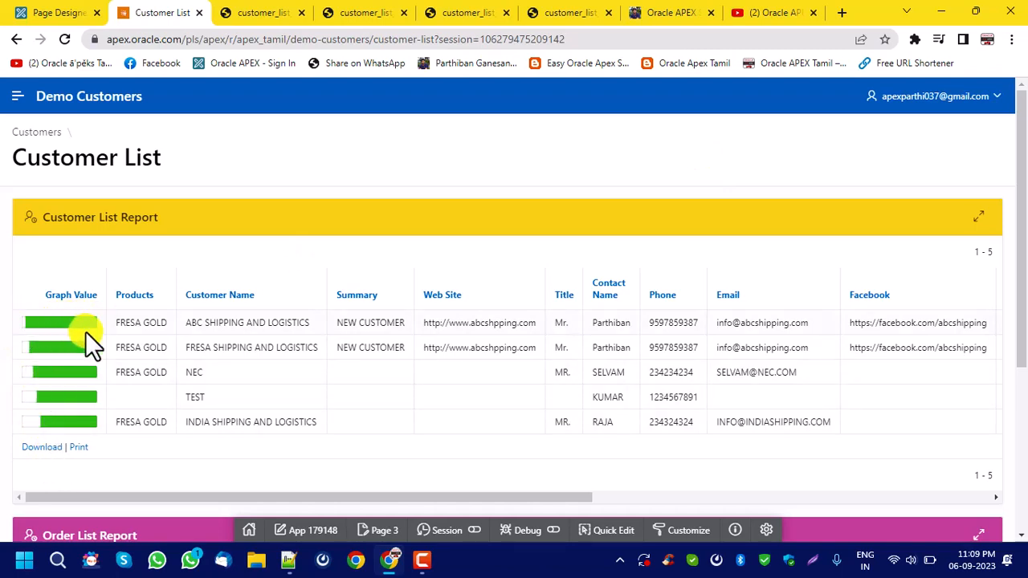
left_click_drag(420, 497, 10, 448)
left_click(44, 13)
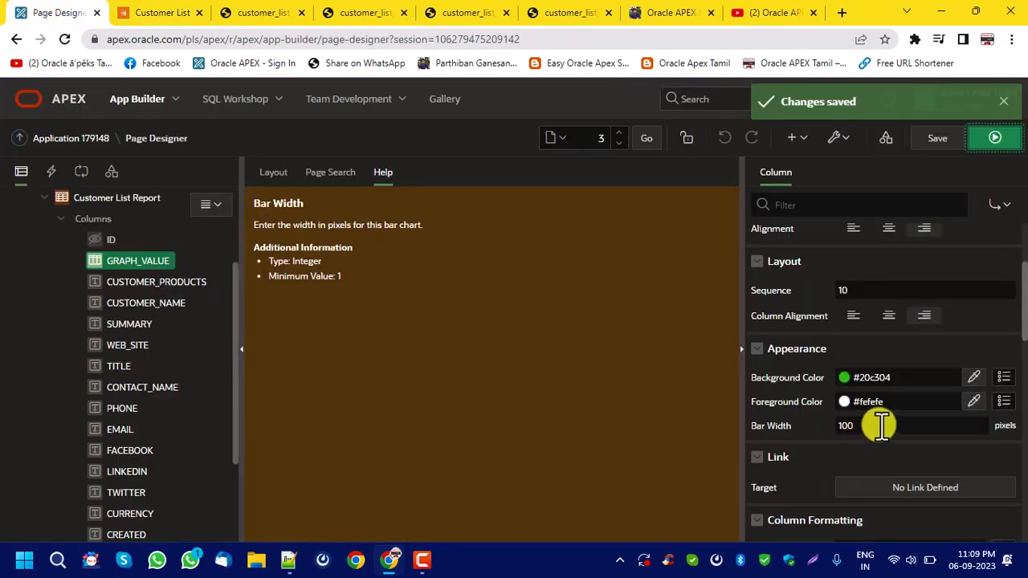
Clear the GRAPH_VALUE percent graph's background color, save the page and run it.
left_click(936, 378)
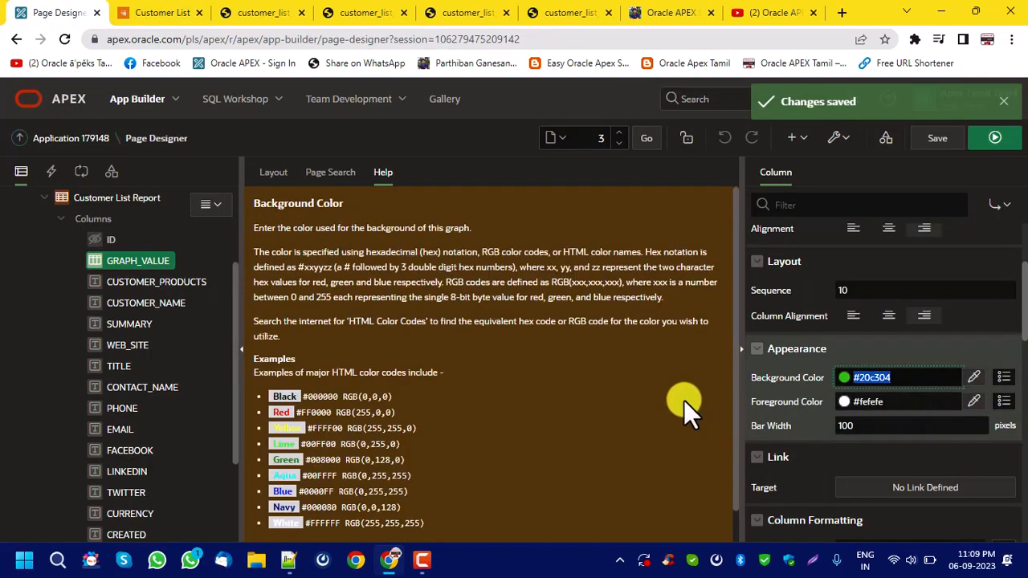
key("BackSpace")
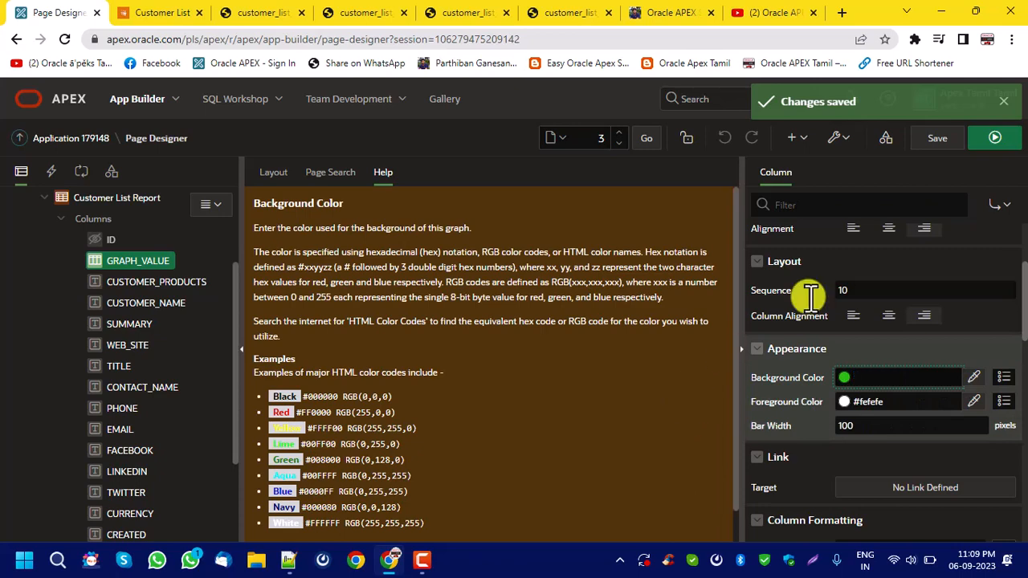
left_click(940, 139)
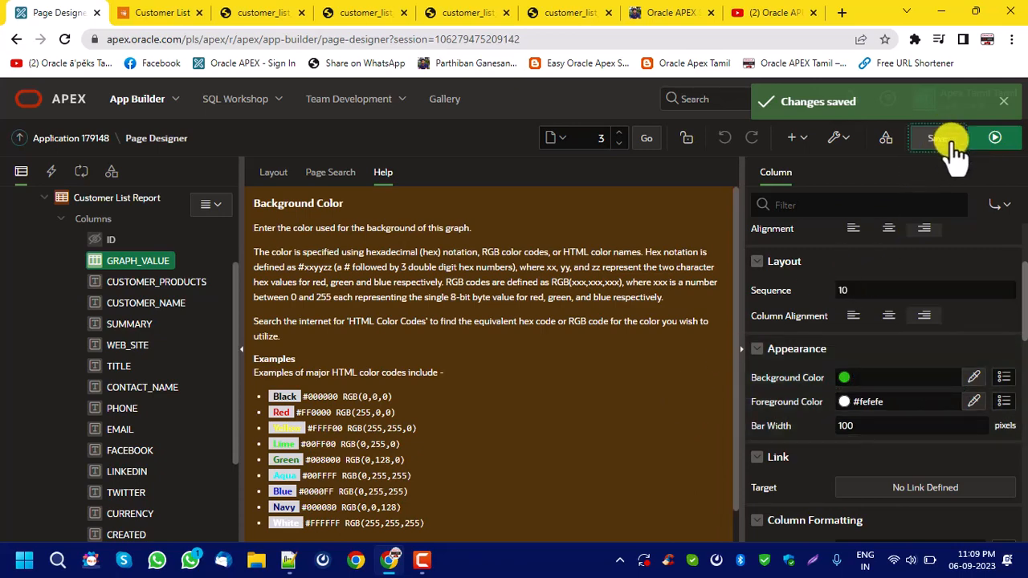
left_click(1003, 379)
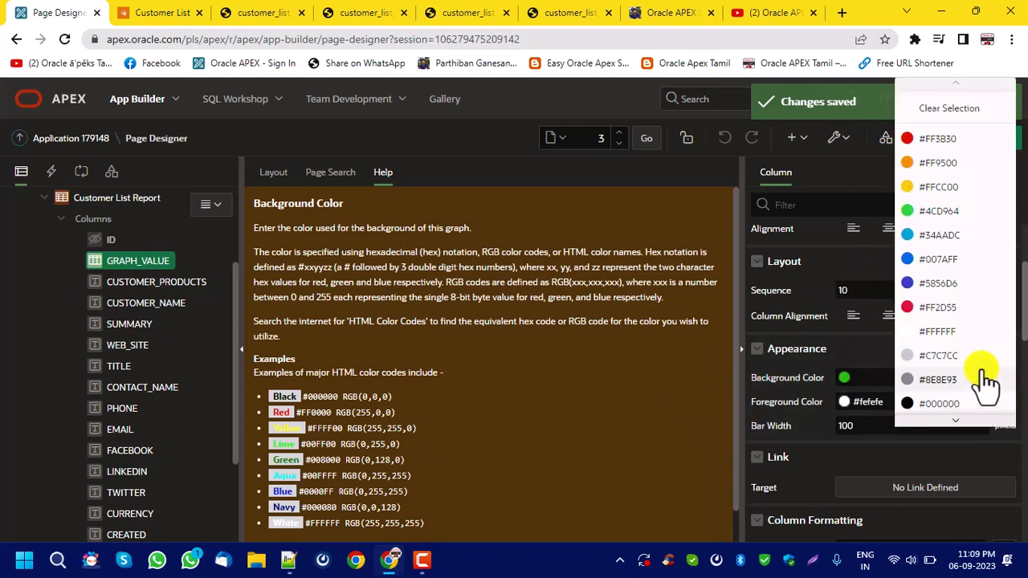
left_click(936, 112)
left_click(941, 143)
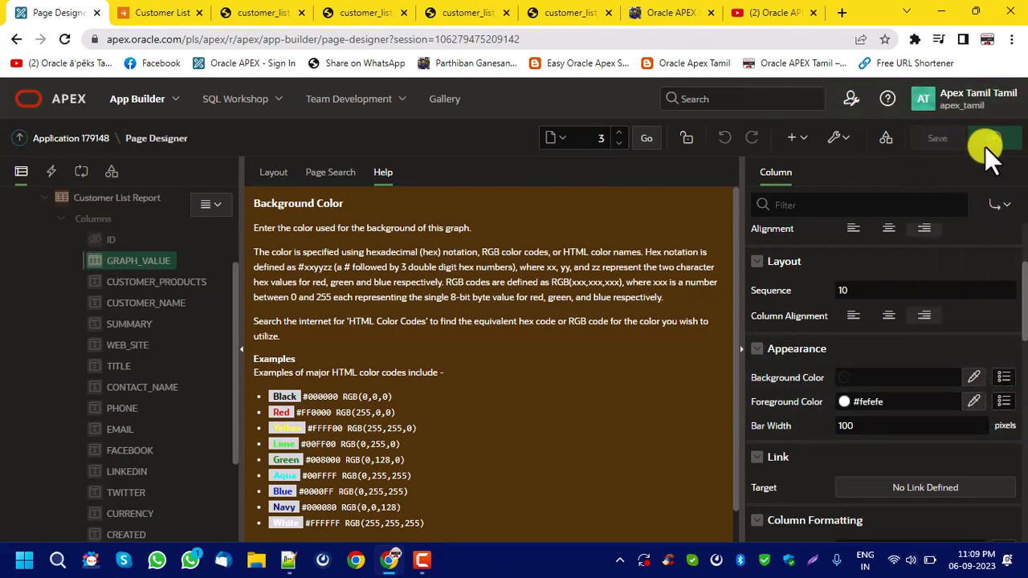
left_click(994, 140)
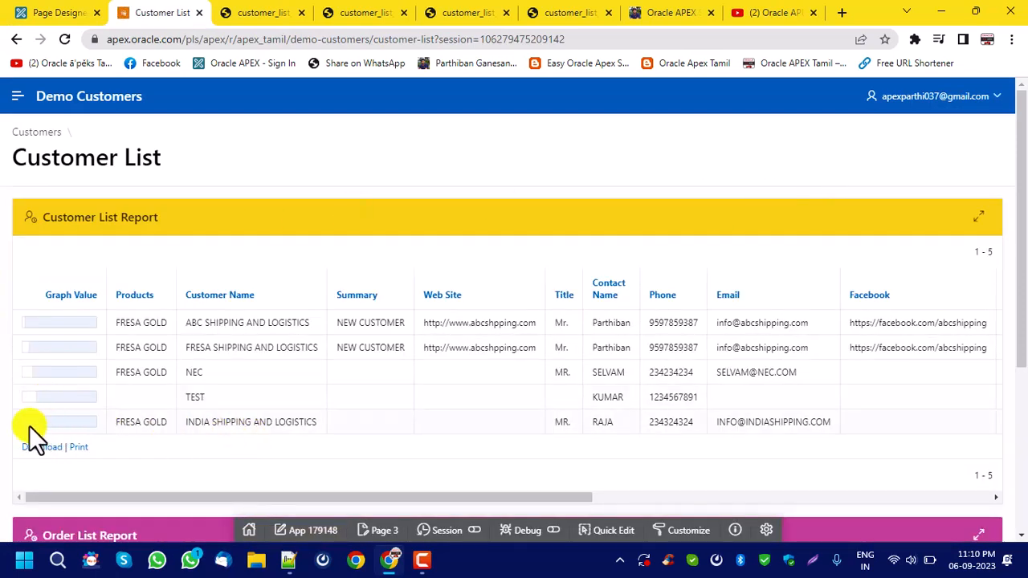
Set the GRAPH_VALUE percent graph's foreground color to green #3ba701 in the page designer, save the page and run it.
left_click(50, 12)
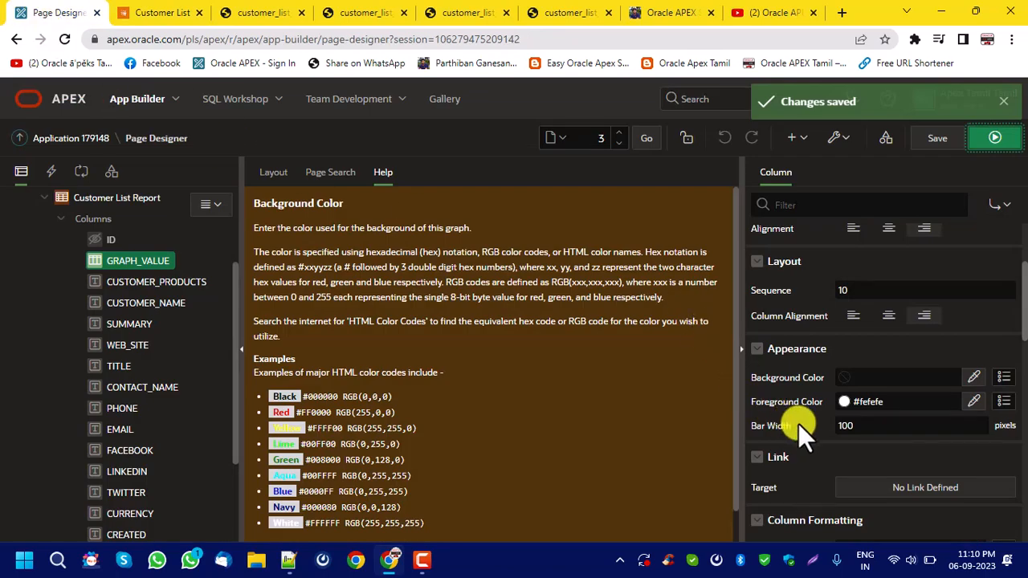
left_click(973, 403)
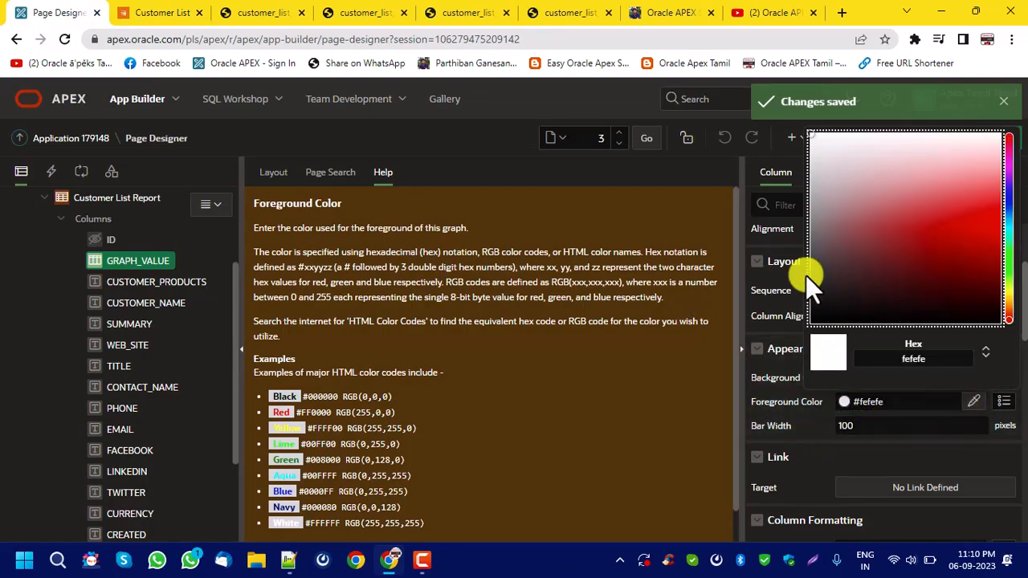
left_click(1010, 271)
left_click(993, 268)
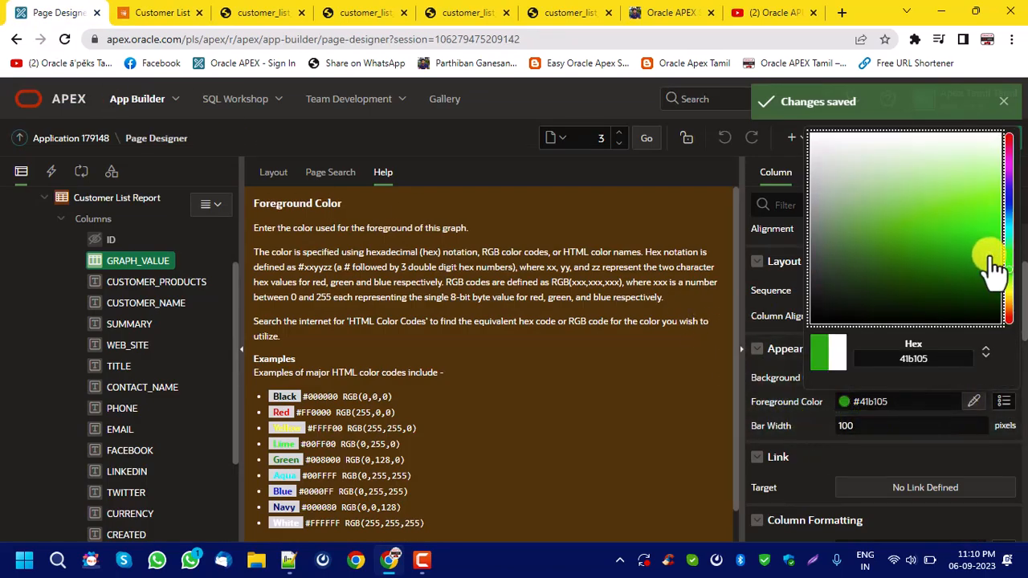
left_click(998, 263)
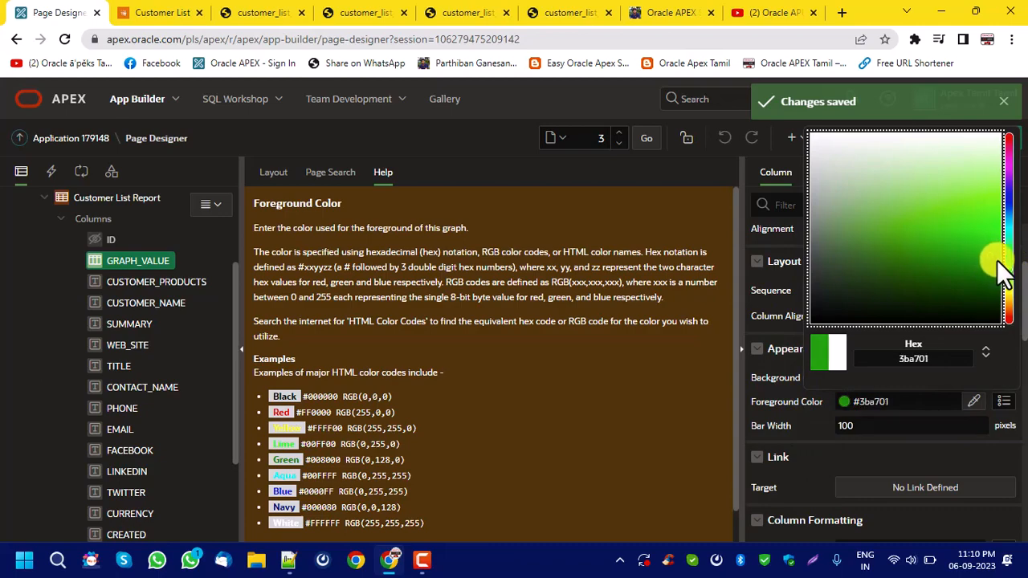
left_click(918, 407)
left_click(942, 140)
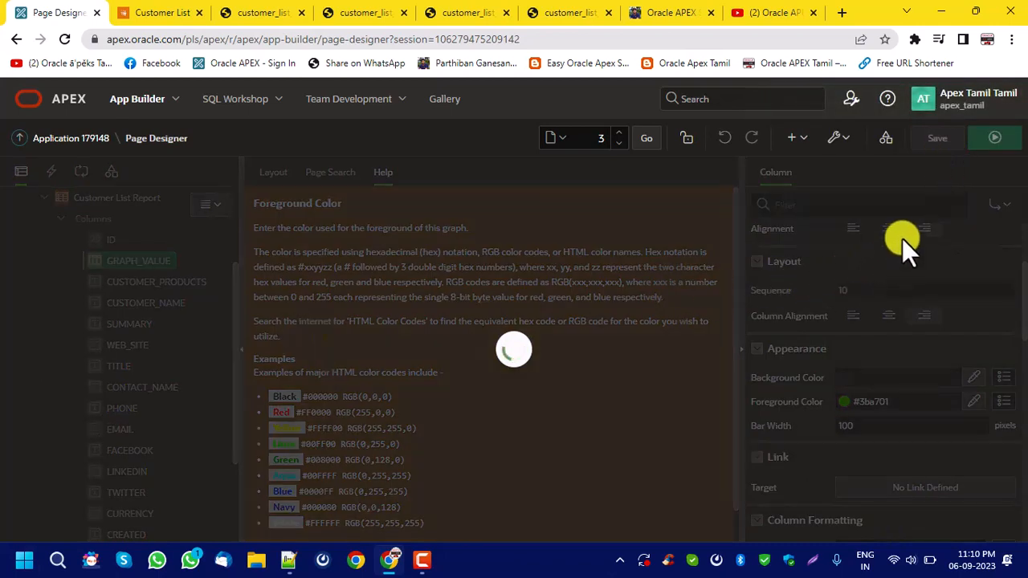
left_click(993, 137)
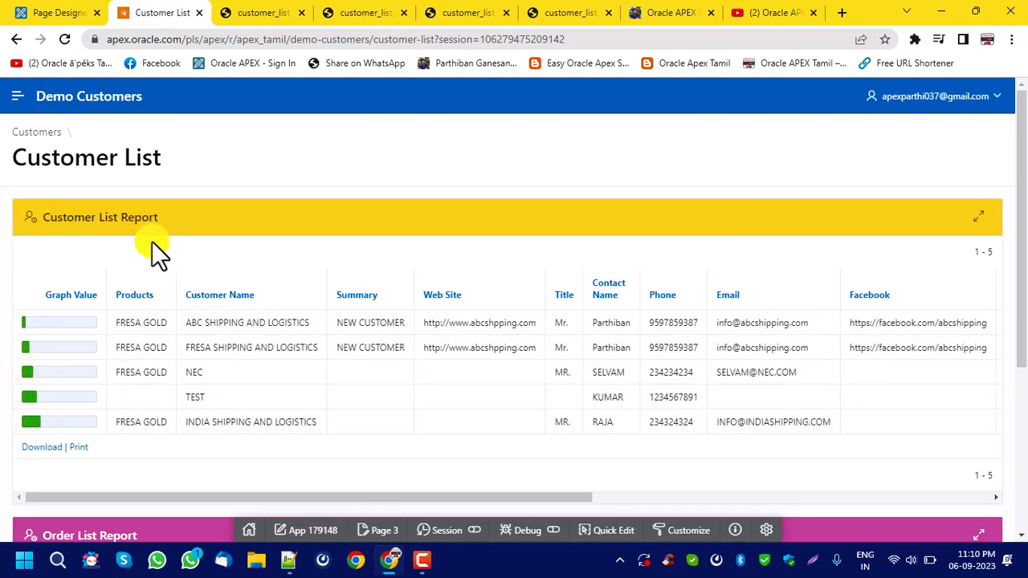
Set the GRAPH_VALUE percent graph's background color to light green #d0f9e5 in the page designer, save the page and run it.
left_click(53, 11)
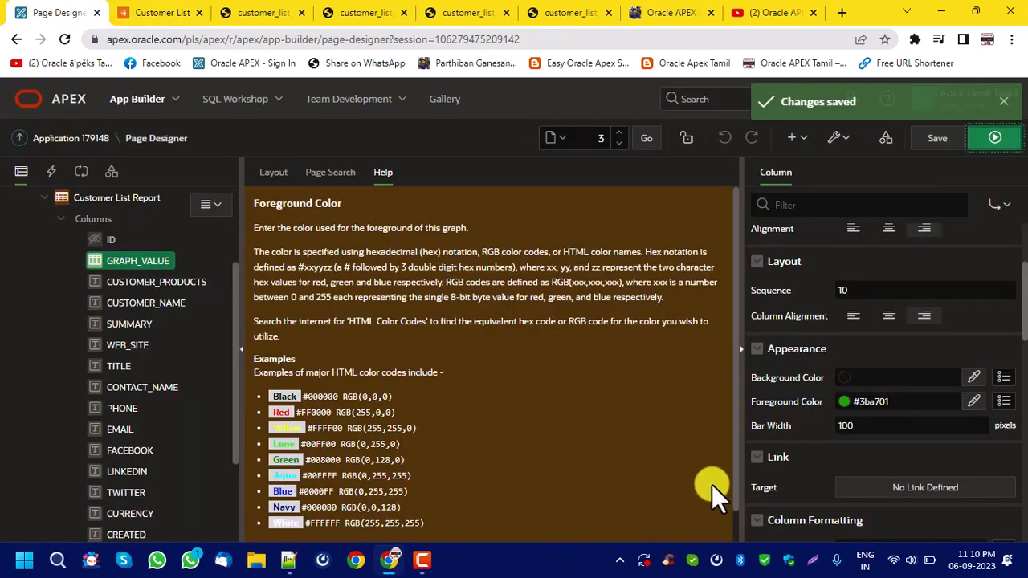
left_click(975, 378)
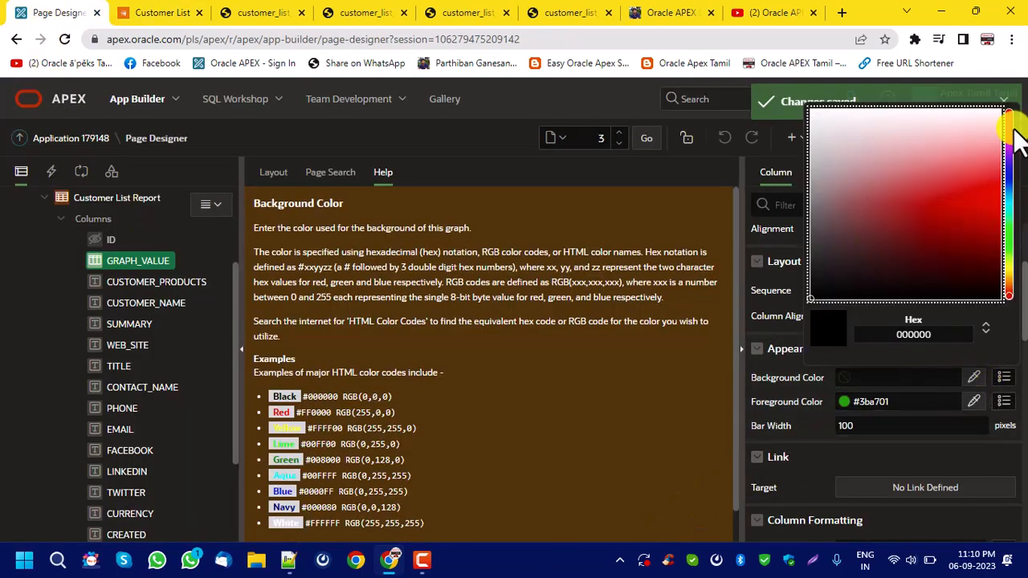
left_click_drag(1014, 148, 1012, 220)
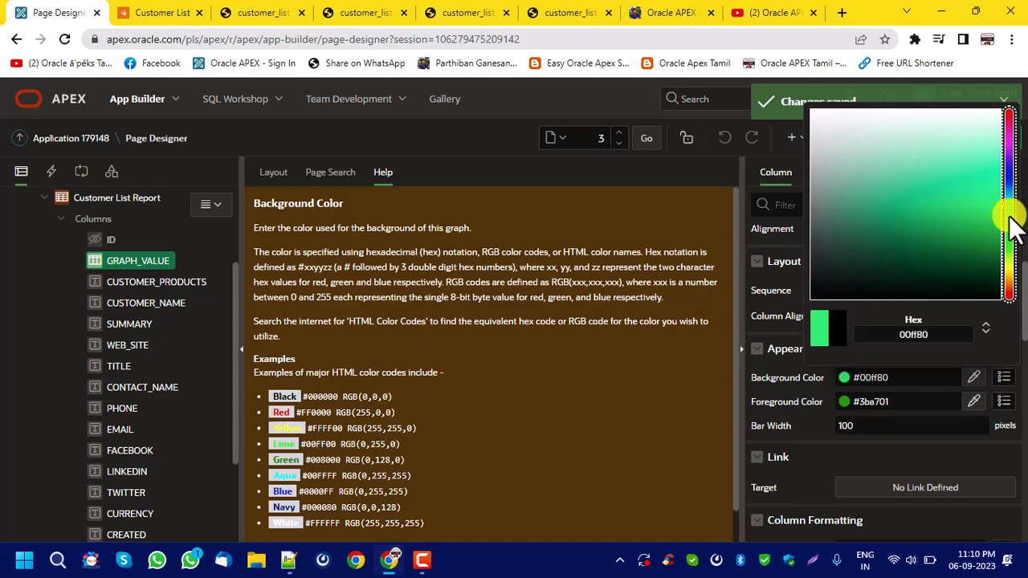
left_click(975, 129)
left_click(958, 131)
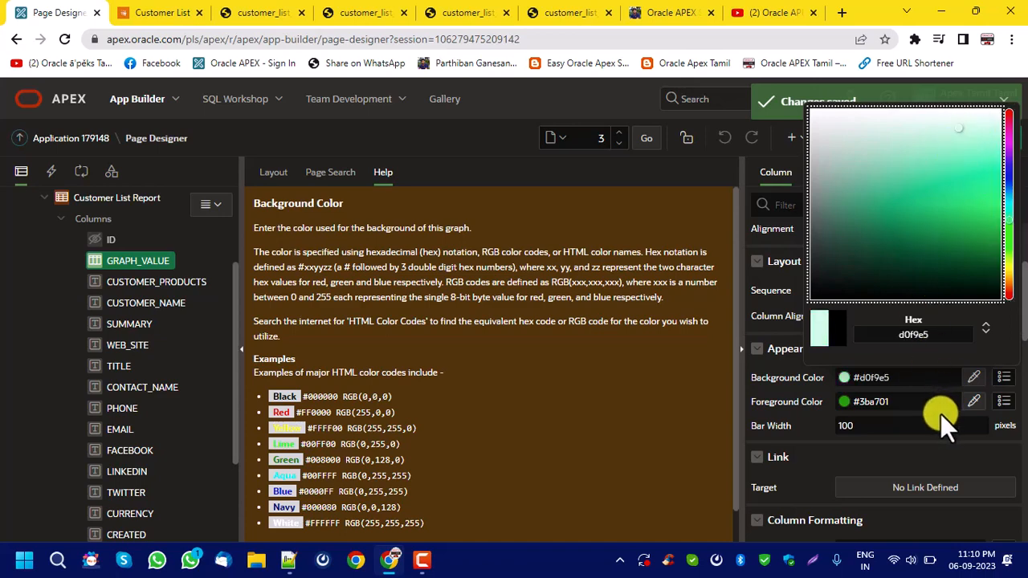
left_click(930, 138)
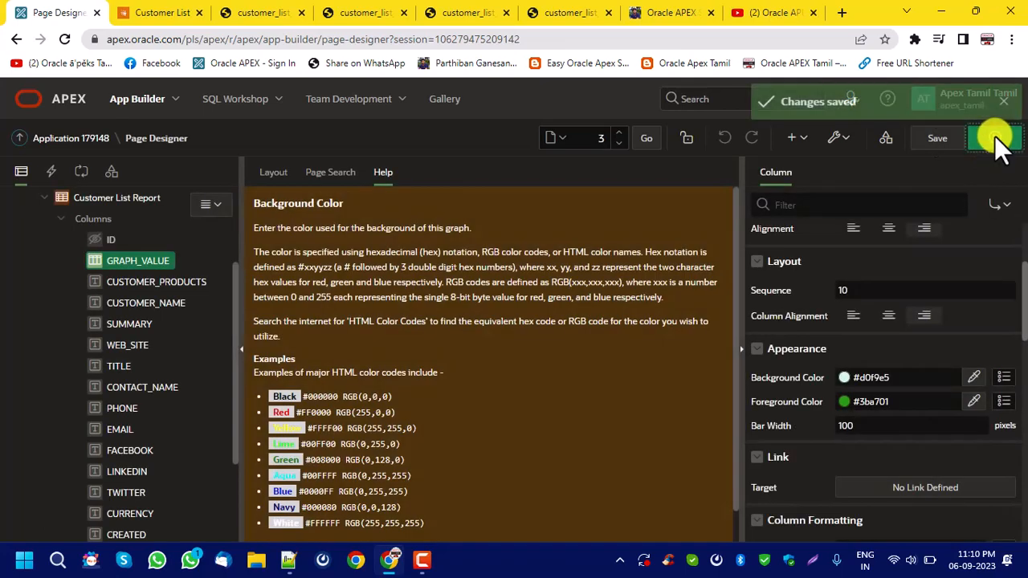
left_click(995, 137)
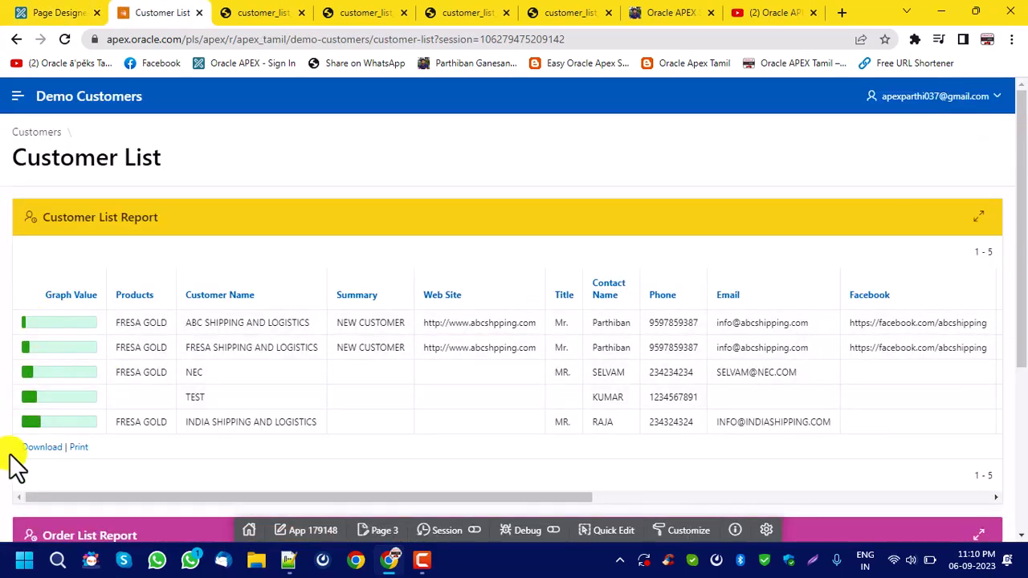
Return to the page designer and review the GRAPH_VALUE column's heading and the available column types.
left_click(85, 12)
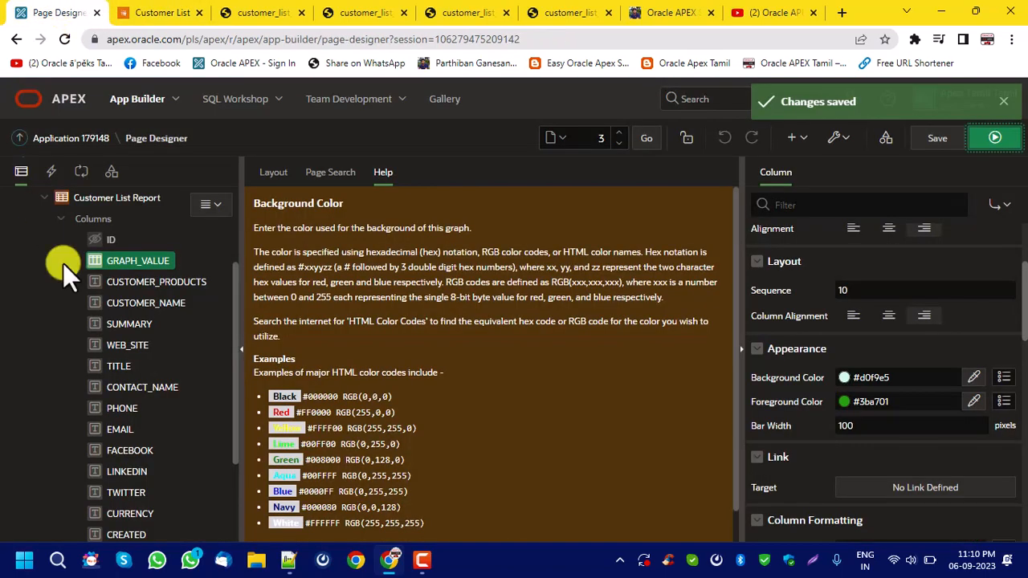
scroll(874, 297, "up", 1)
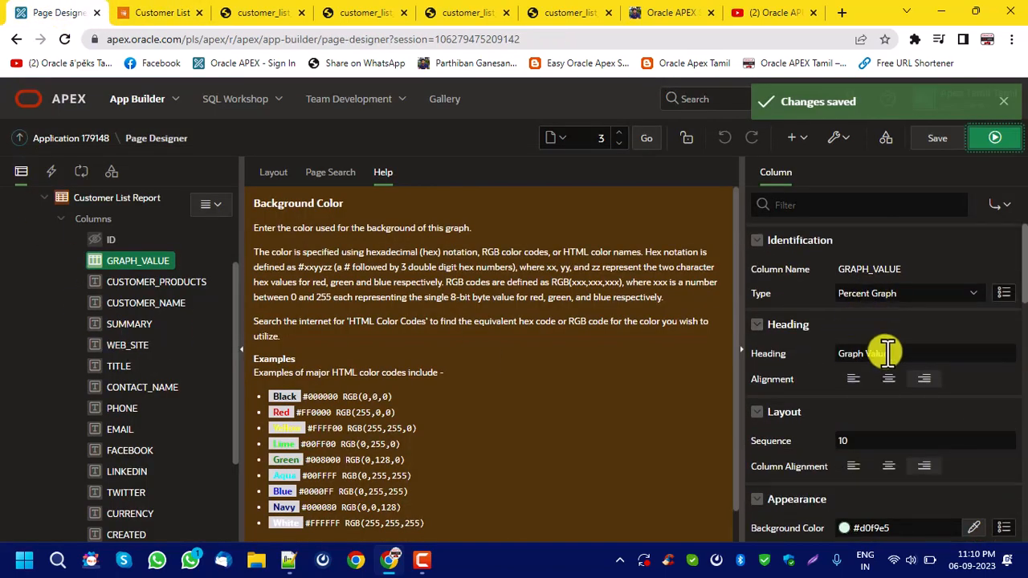
left_click(924, 354)
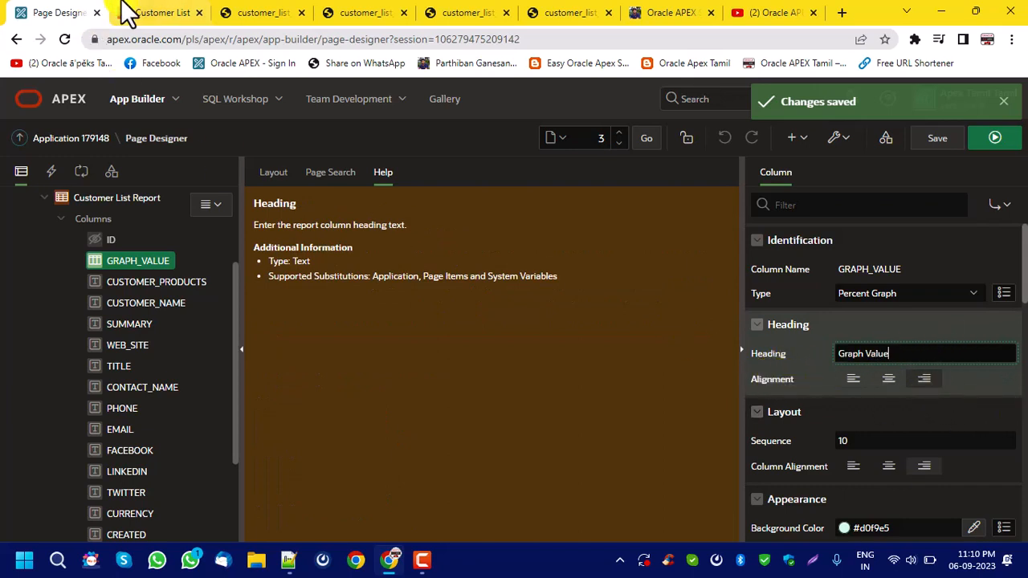
left_click(882, 289)
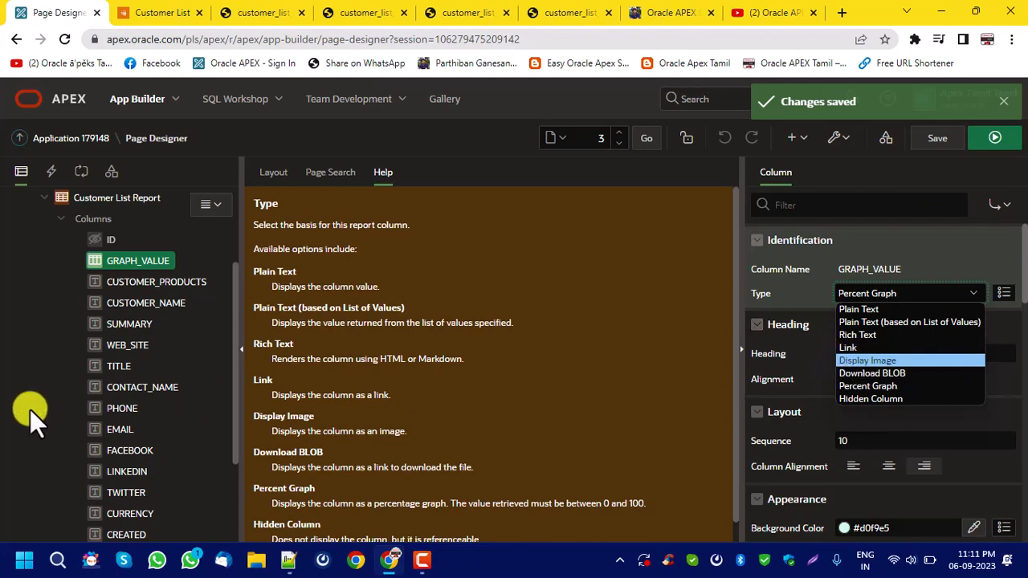
Change the WEB_SITE column's type to Link.
left_click(120, 345)
left_click(872, 294)
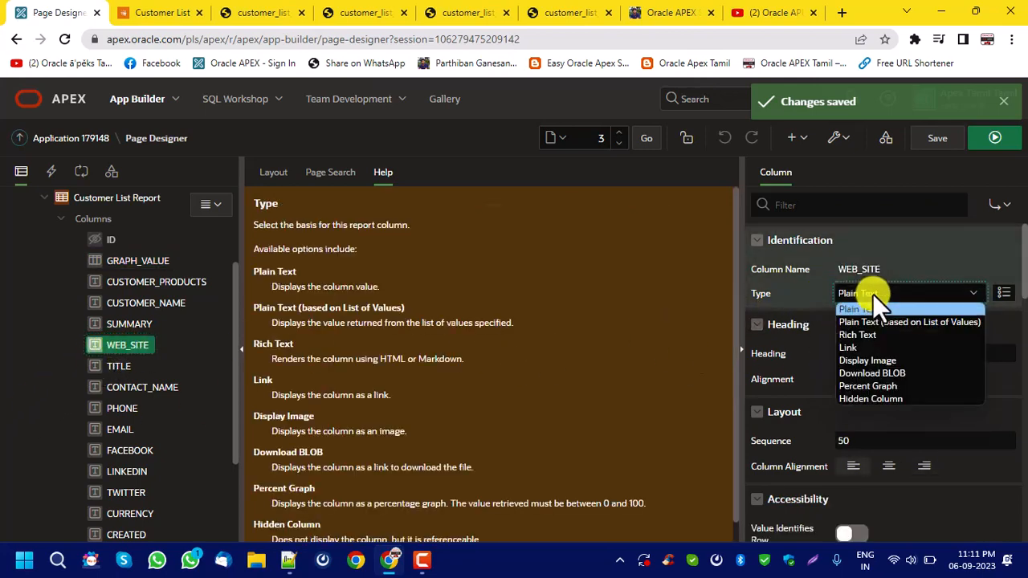
left_click(881, 349)
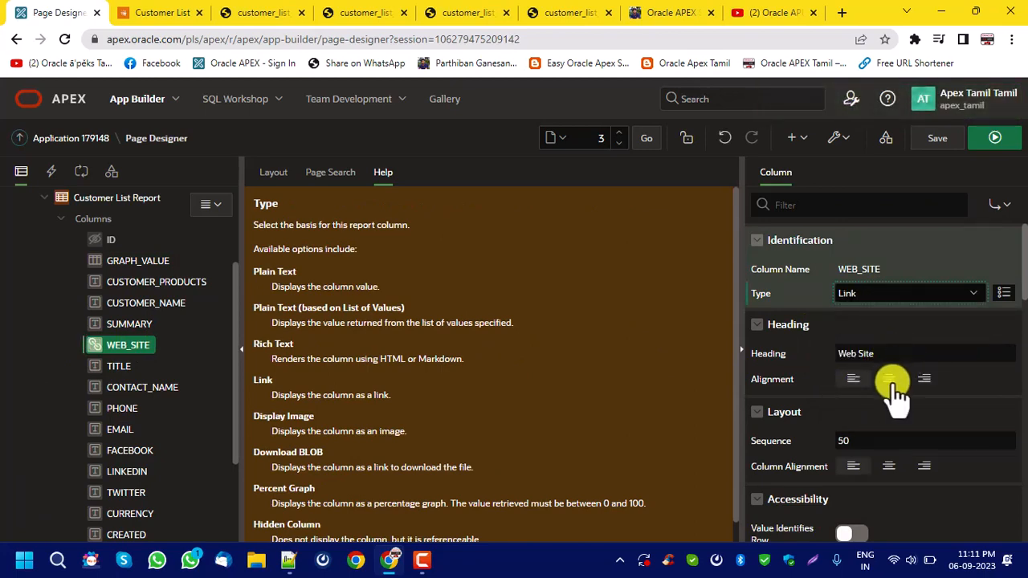
Define the WEB_SITE column's link target as a URL with the value #WEB_SITE#, save the page and run it.
scroll(892, 373, "down", 4)
left_click(895, 372)
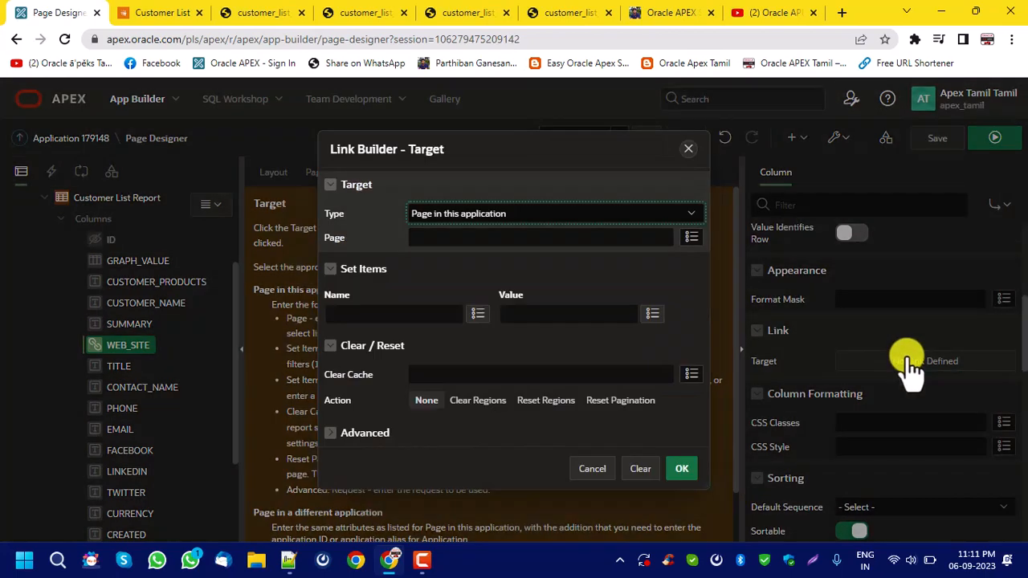
left_click(454, 215)
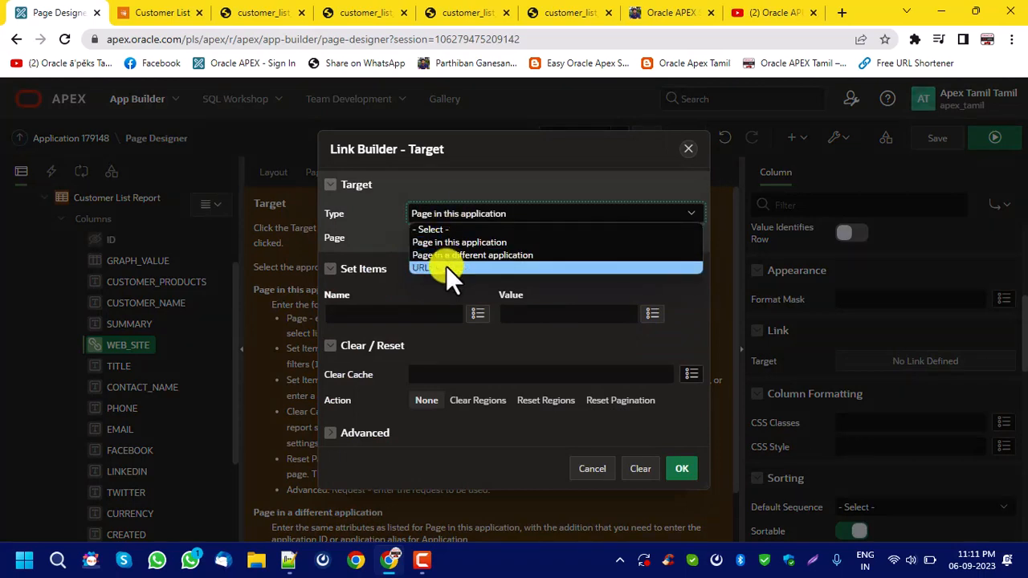
left_click(446, 266)
left_click(455, 238)
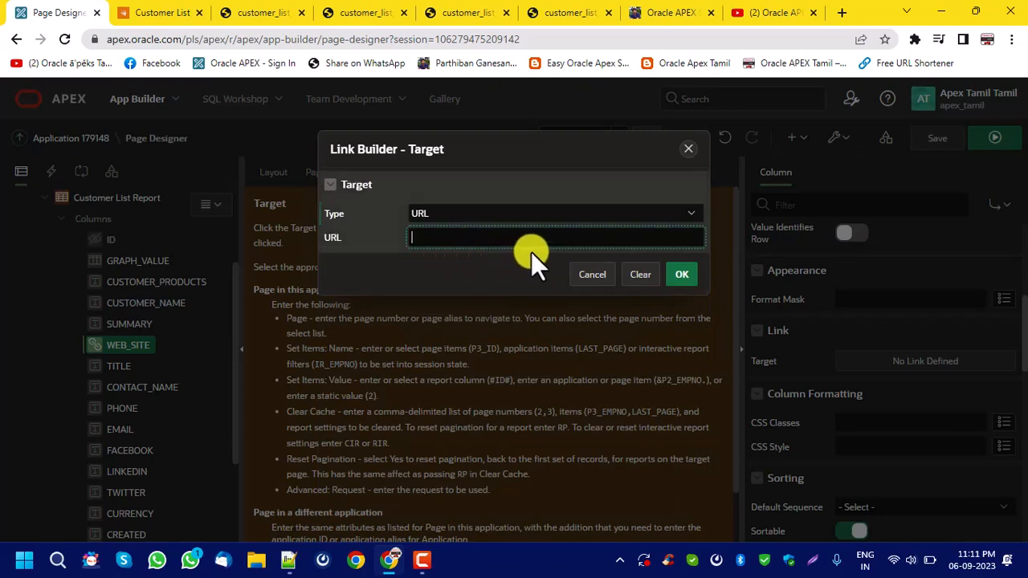
type("#WEB_SITE#")
left_click(693, 277)
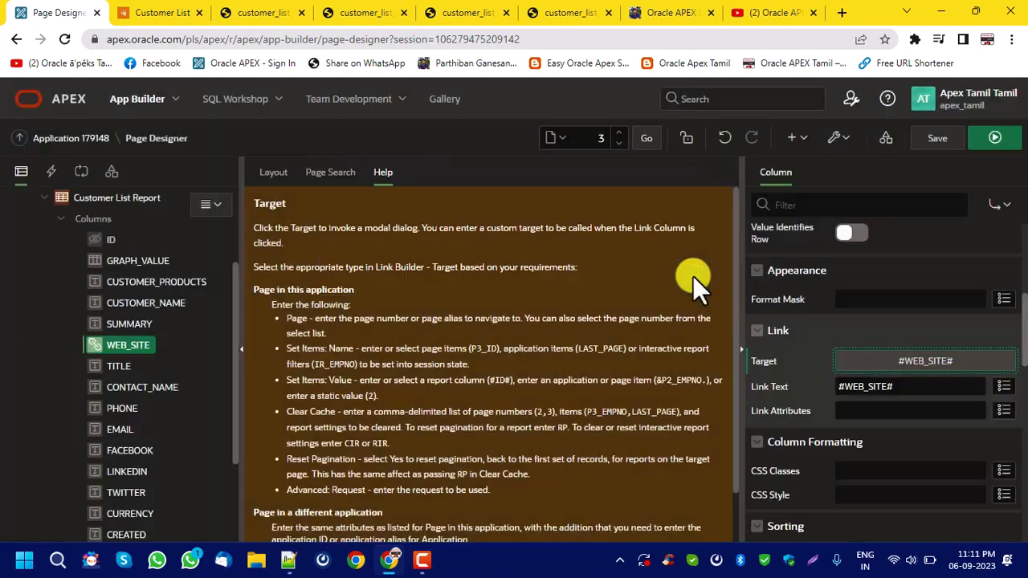
left_click(937, 137)
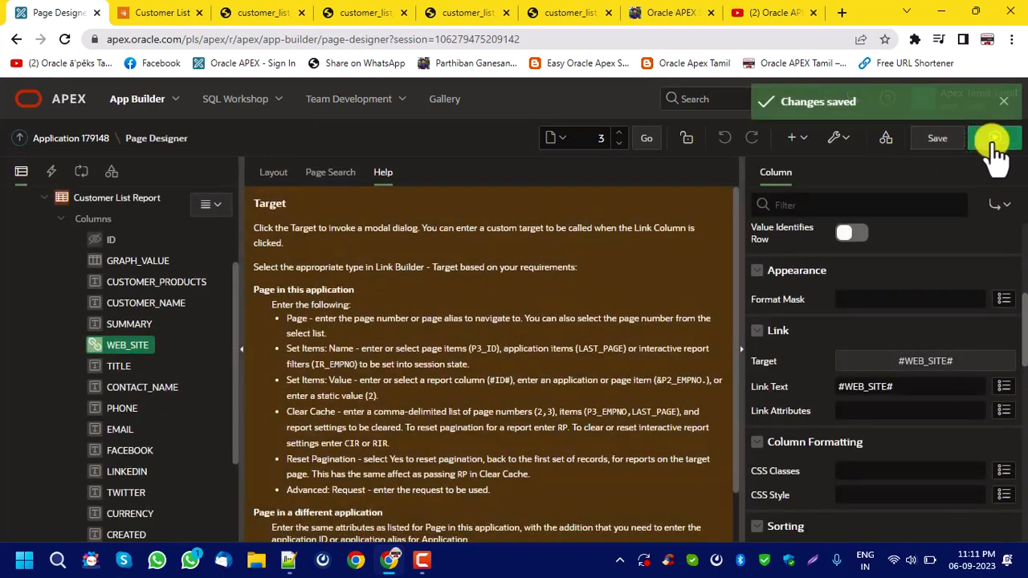
left_click(995, 138)
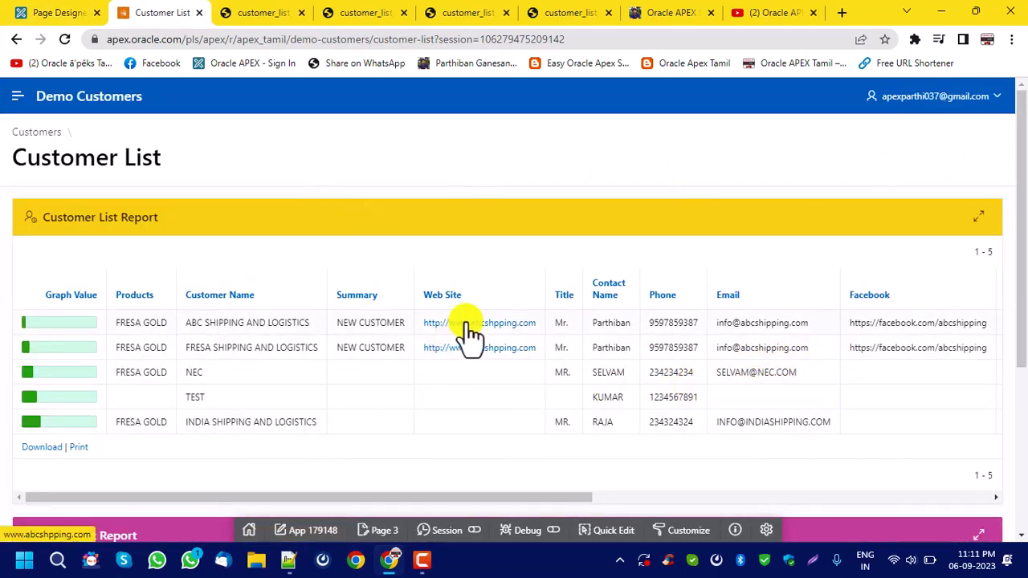
Inspect the HTML of a Web Site link in the Customer List report and close the developer tools.
right_click(488, 347)
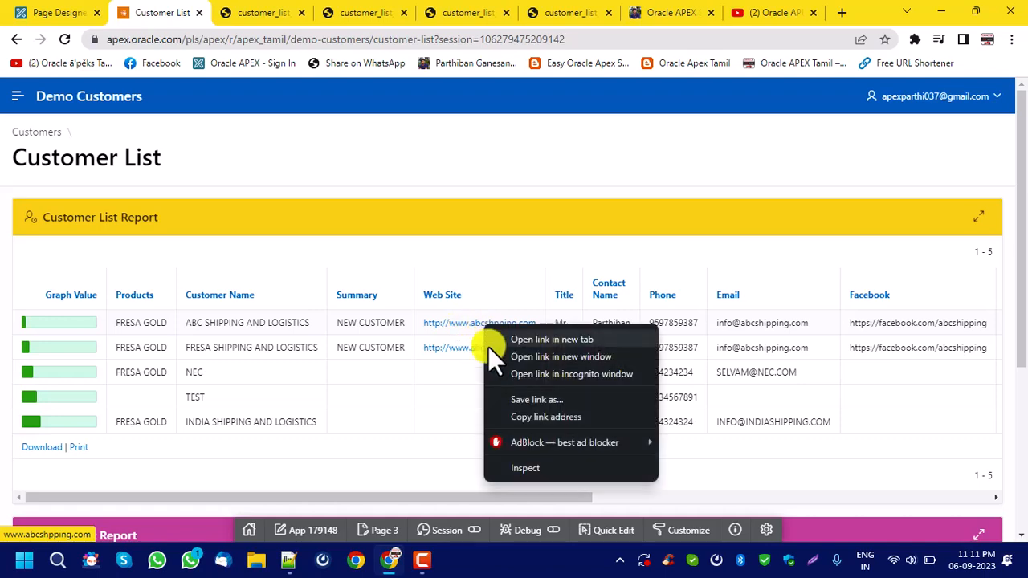
left_click(523, 470)
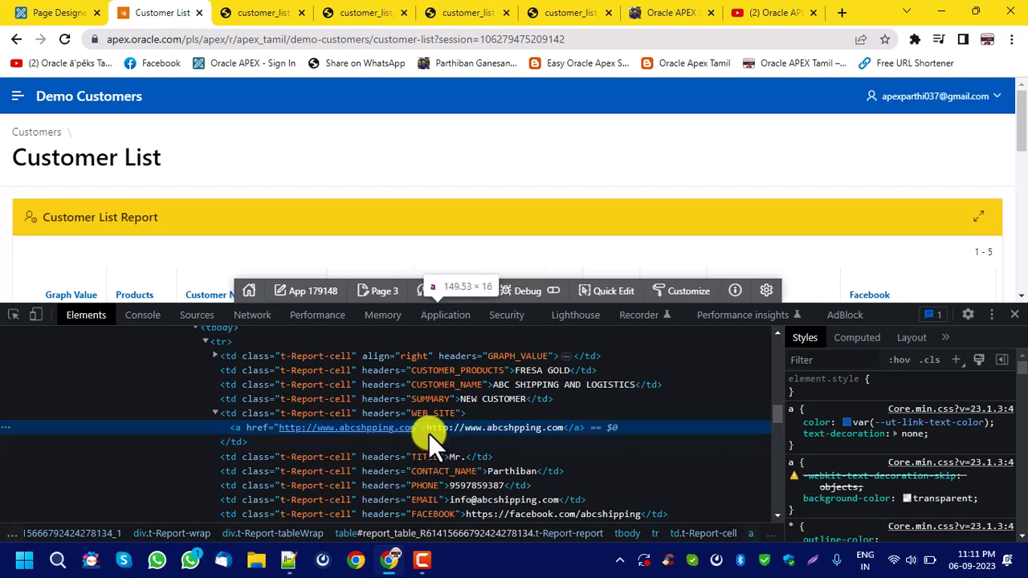
left_click(1015, 314)
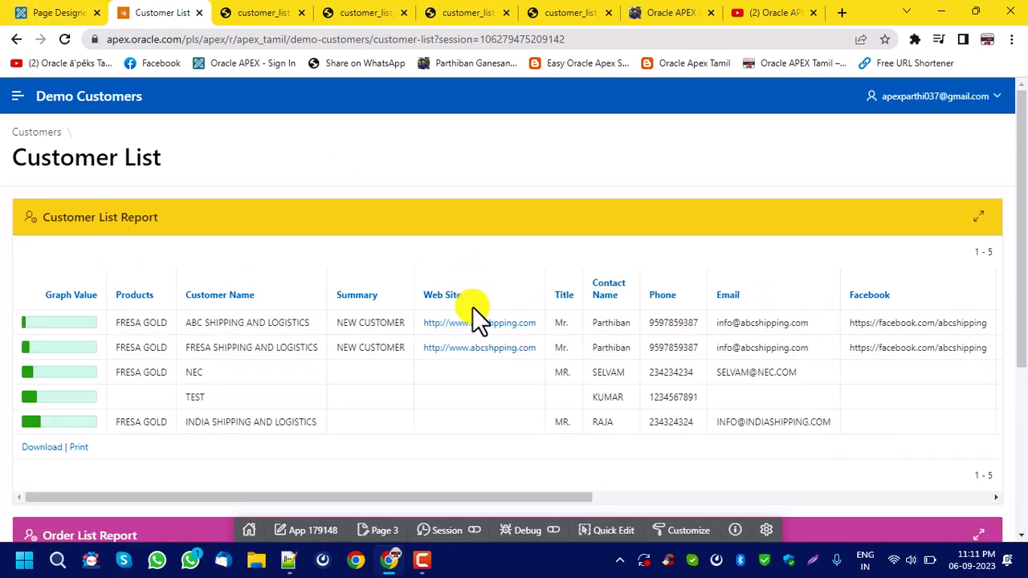
Return to the page designer, check the WEB_SITE column's link target without changing it, and set its link attributes to target="_blank".
left_click(72, 14)
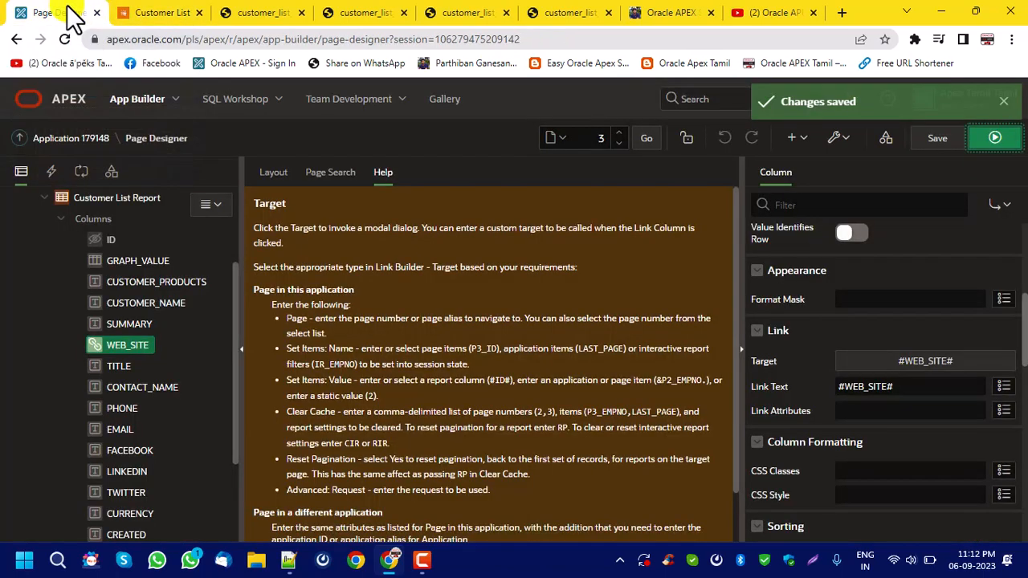
left_click(934, 361)
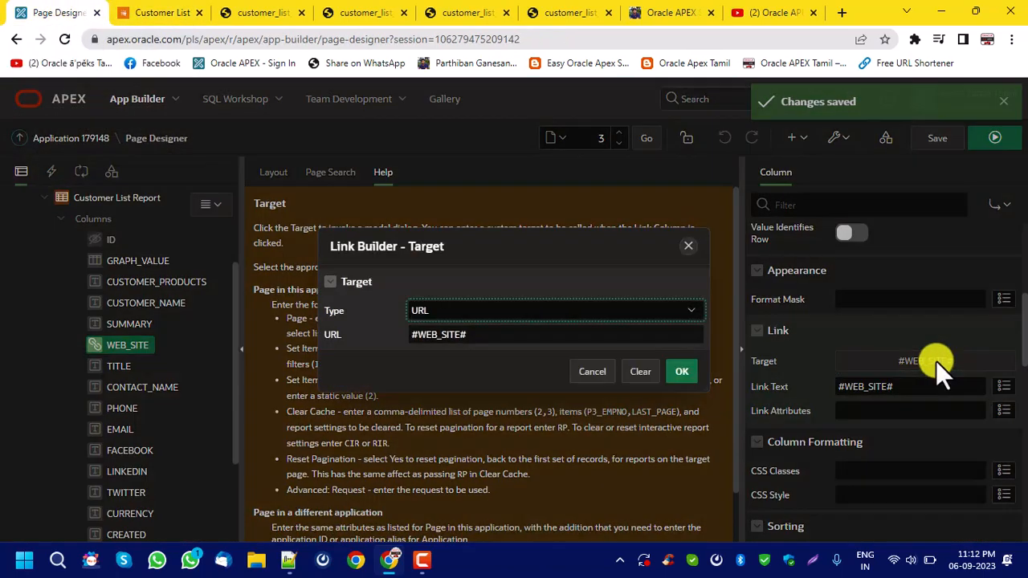
left_click(591, 371)
left_click(881, 412)
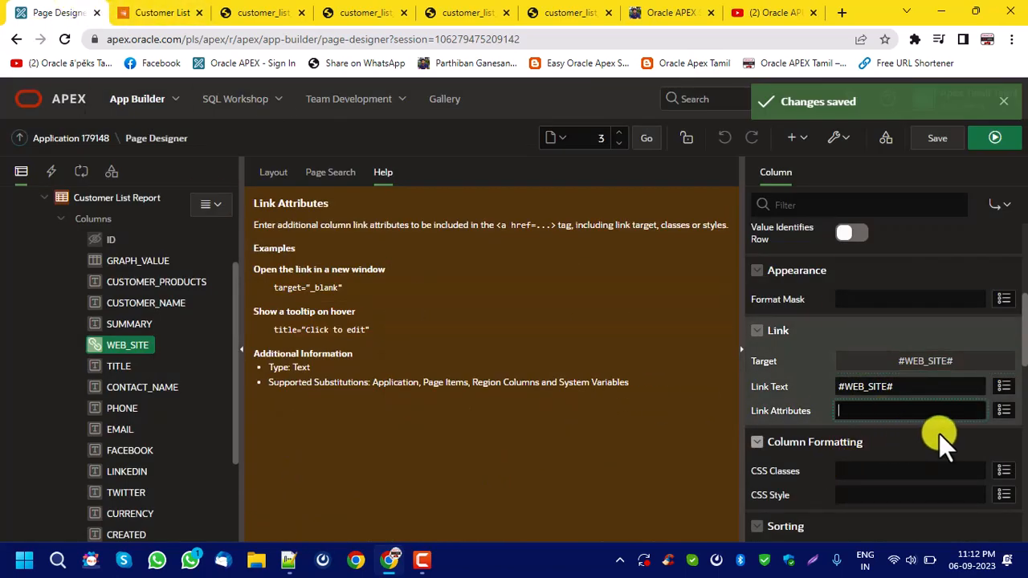
left_click_drag(274, 287, 359, 288)
key("ctrl+c")
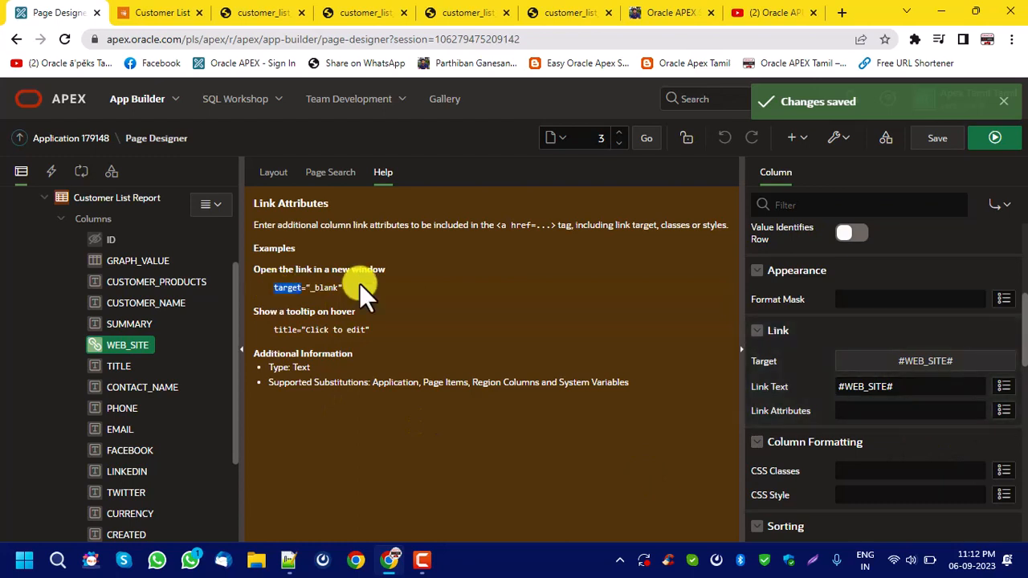
left_click(863, 414)
key("ctrl+v")
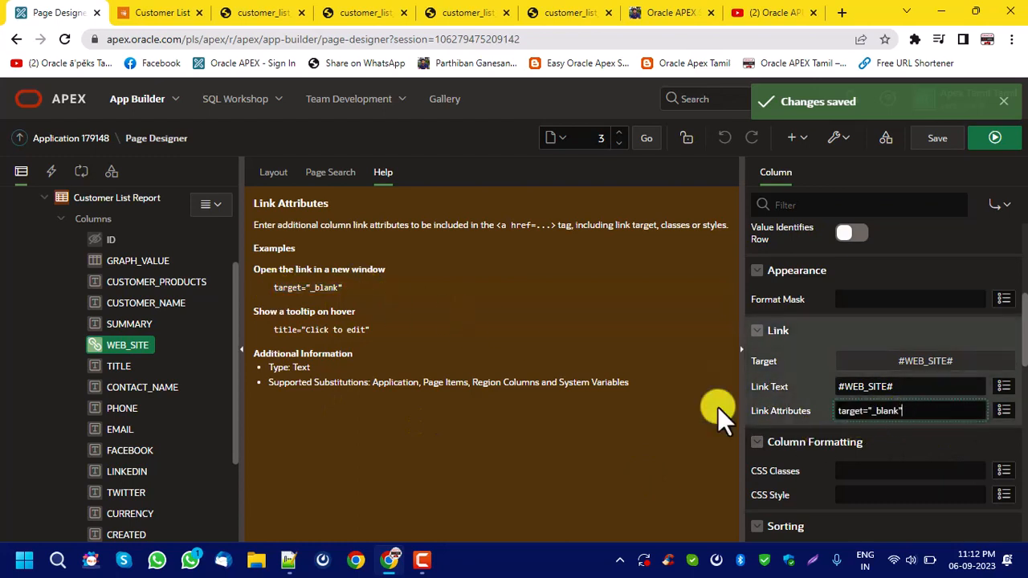
Add the tooltip title="Click to open the website" to the WEB_SITE column's link attributes.
left_click_drag(273, 330, 429, 329)
key("ctrl+c")
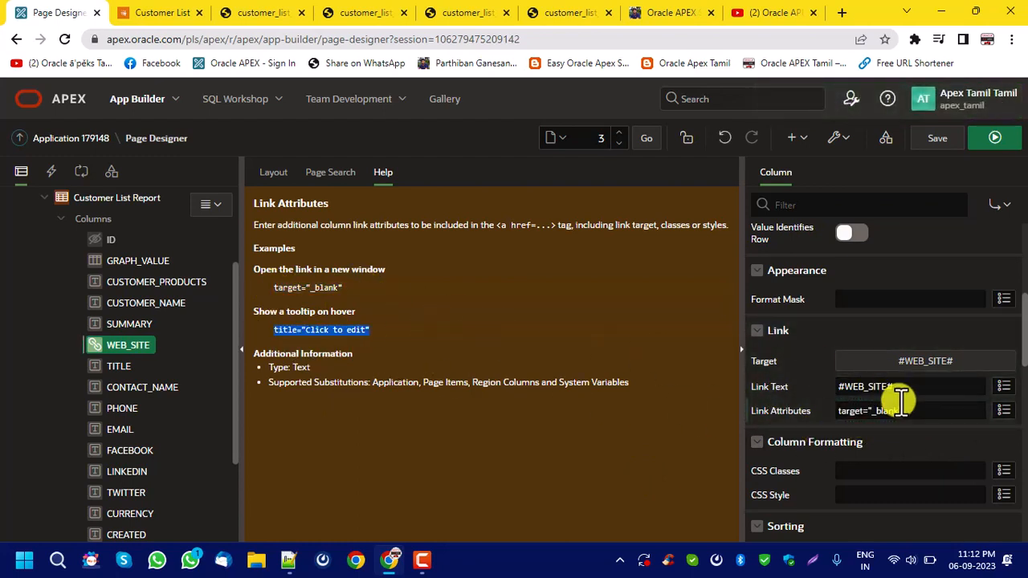
left_click(955, 412)
key("ctrl+v")
double_click(970, 411)
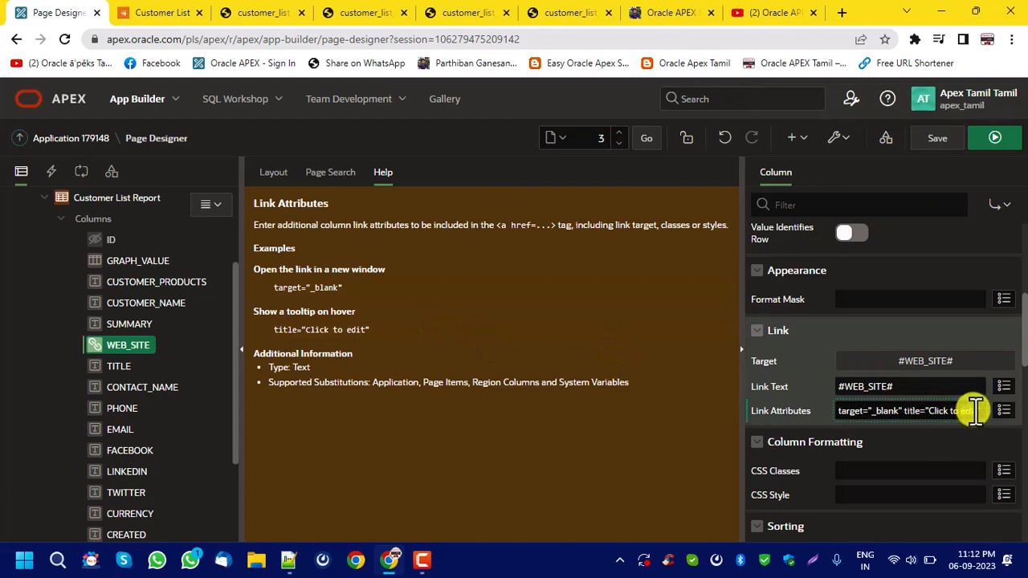
key("BackSpace")
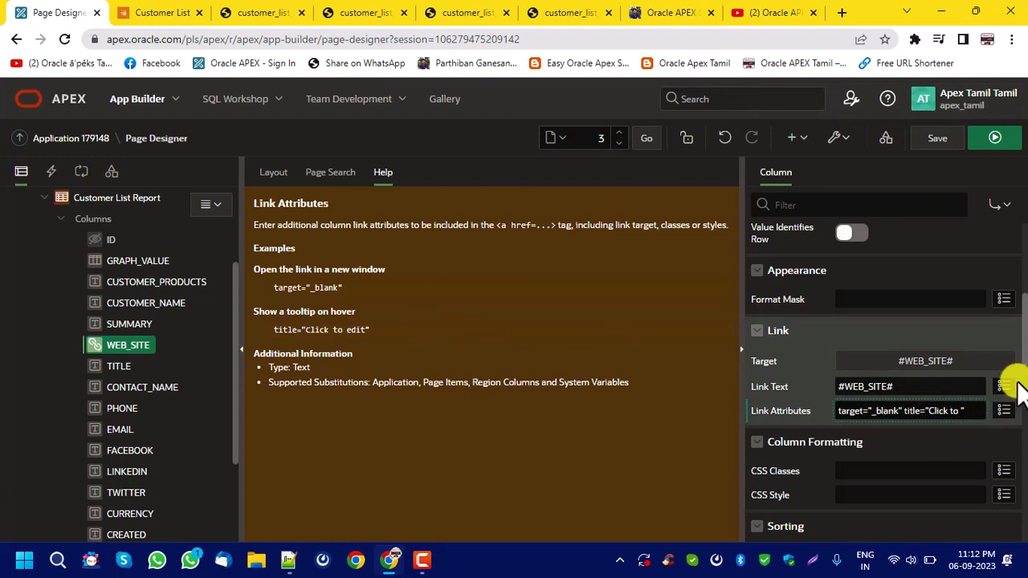
type("op")
type("\"")
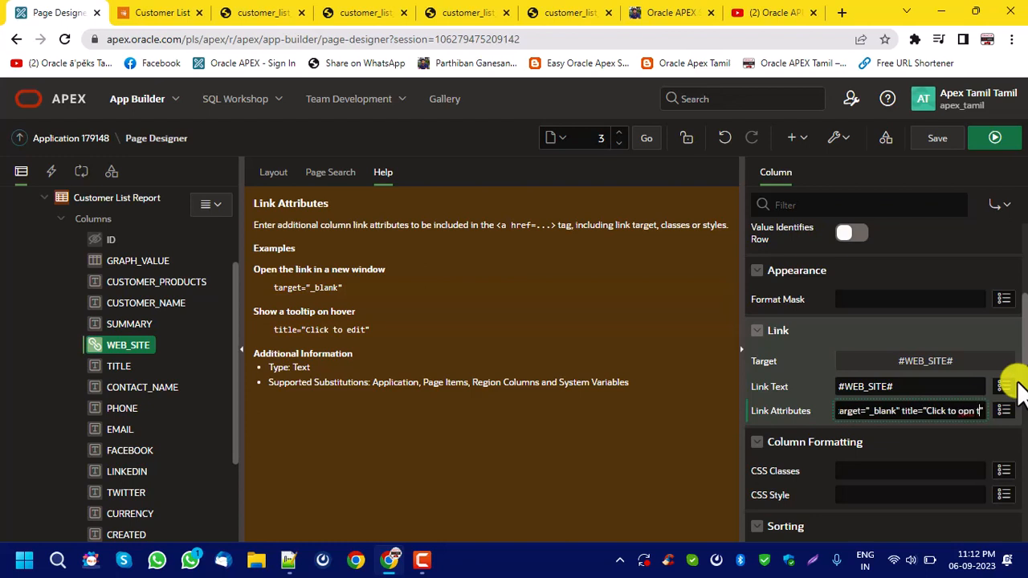
type("en the website")
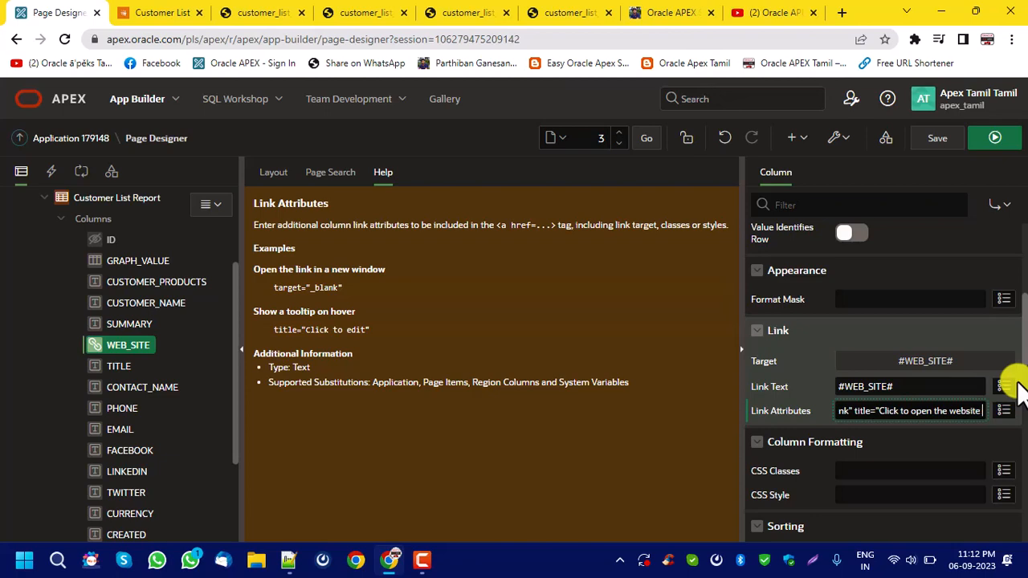
Save and run the page, test the first customer's Web Site link, and close the browser tab it opens.
left_click(937, 138)
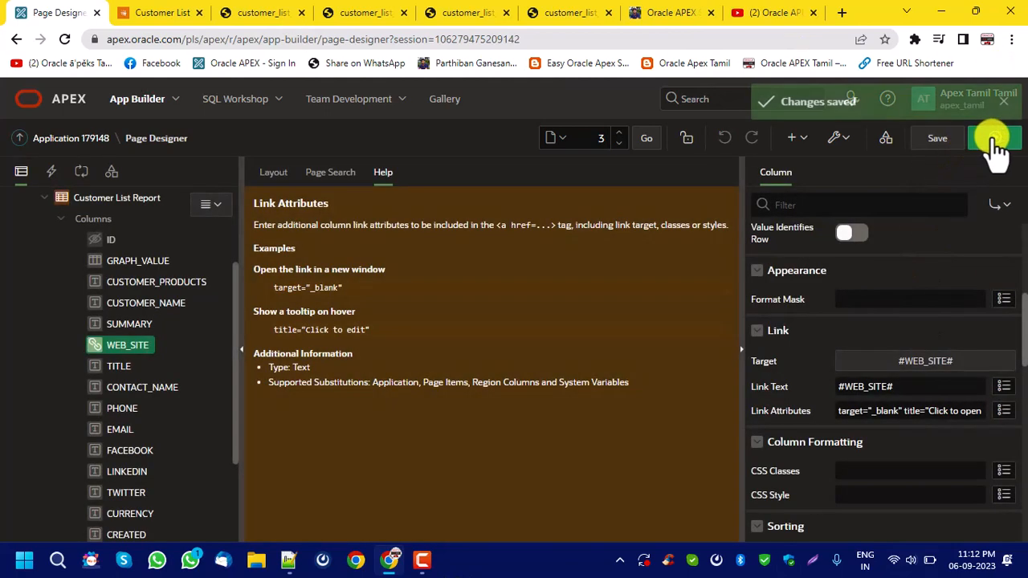
left_click(995, 138)
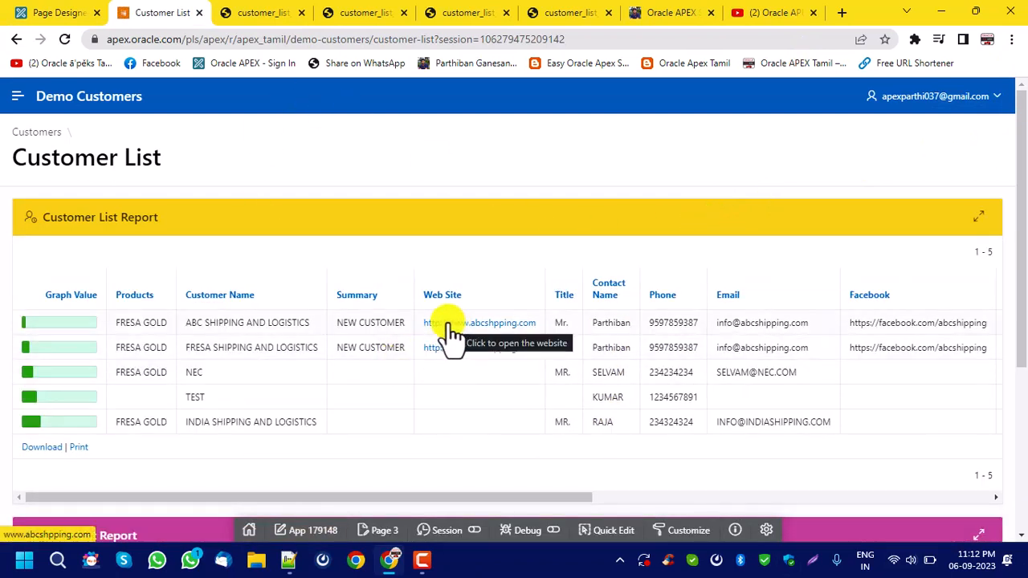
left_click(449, 324)
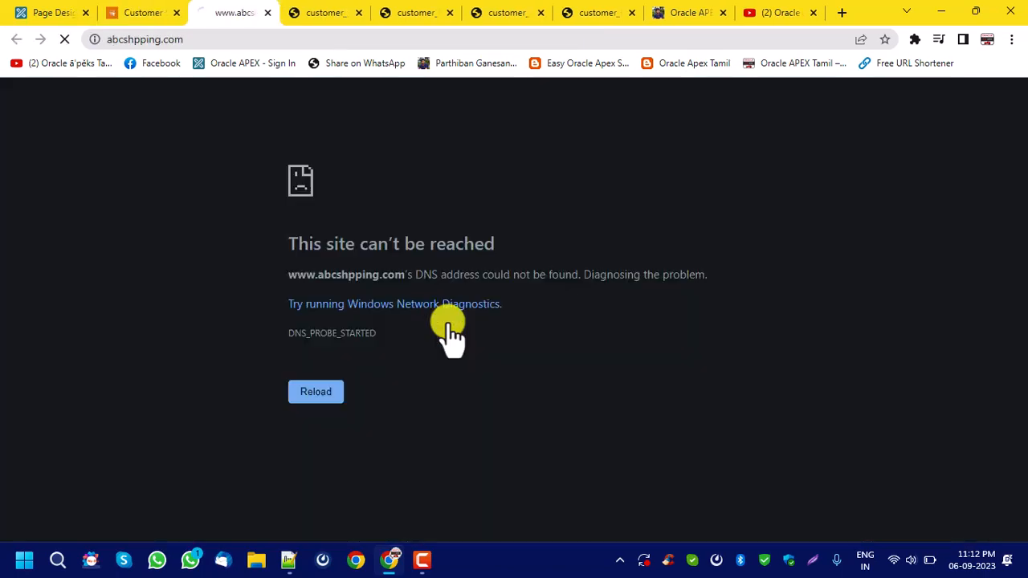
left_click(267, 13)
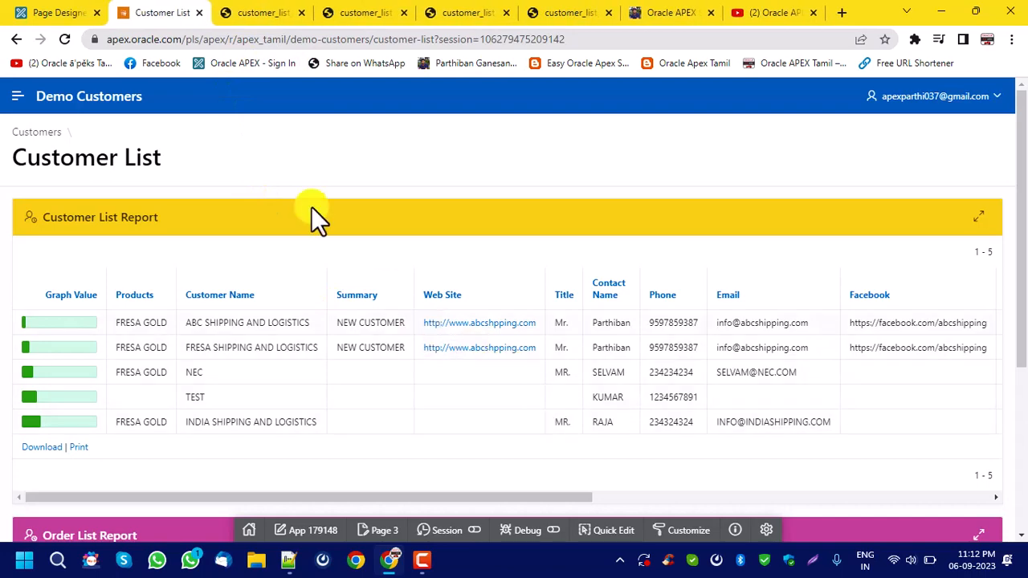
Return to the page designer and review the column types available for GRAPH_VALUE, keeping Percent Graph.
left_click(63, 13)
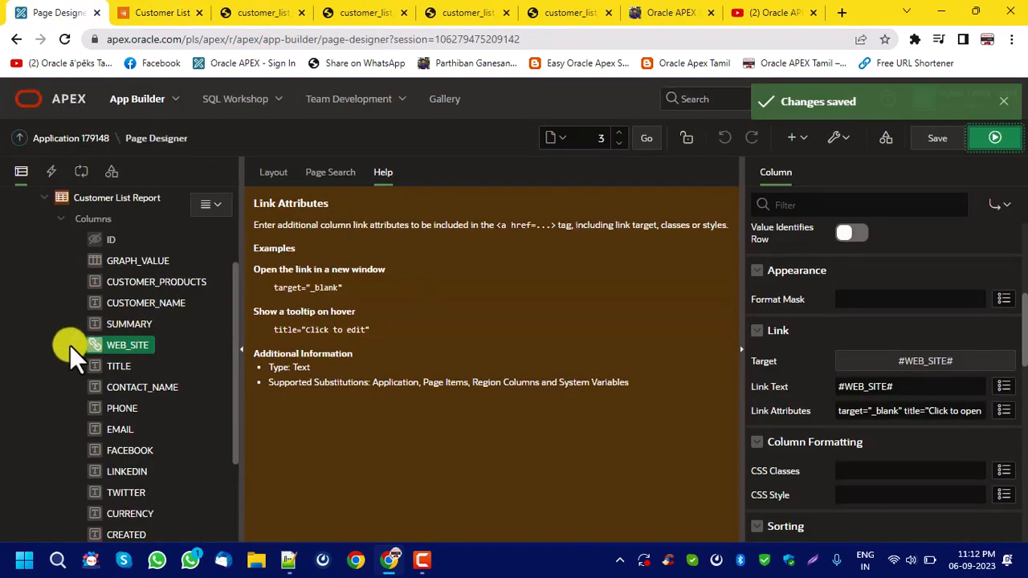
left_click(160, 262)
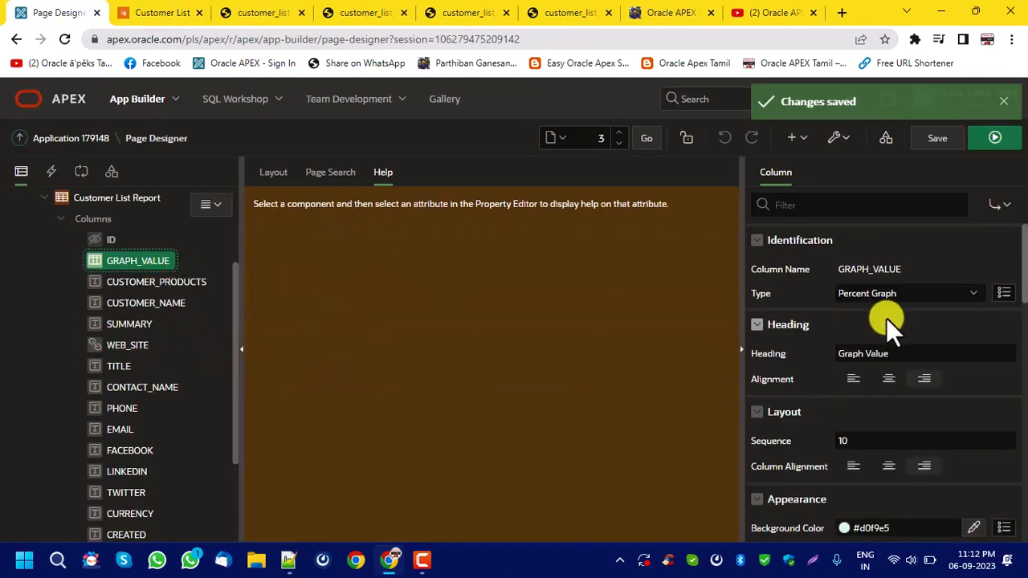
left_click(883, 295)
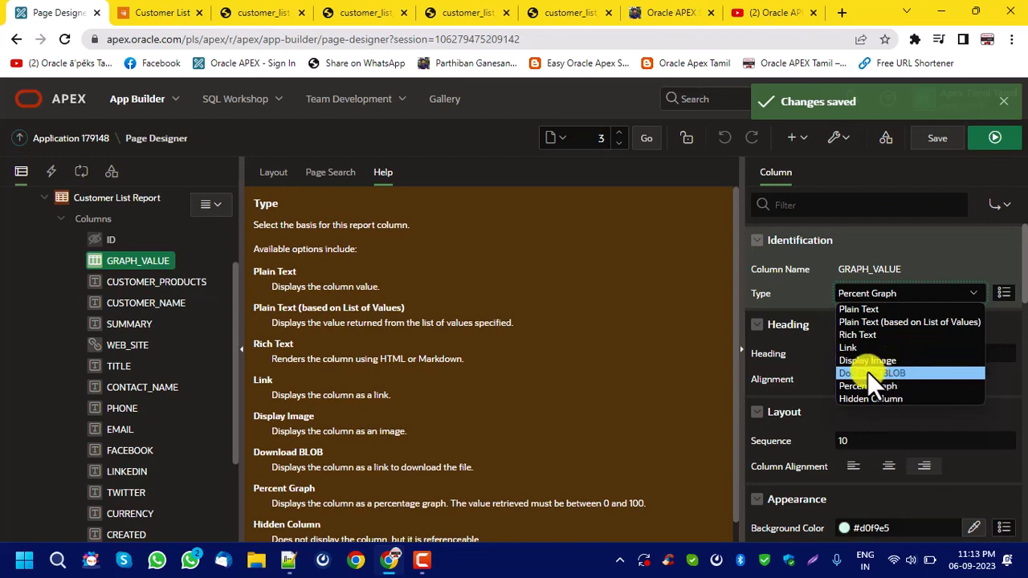
left_click(874, 291)
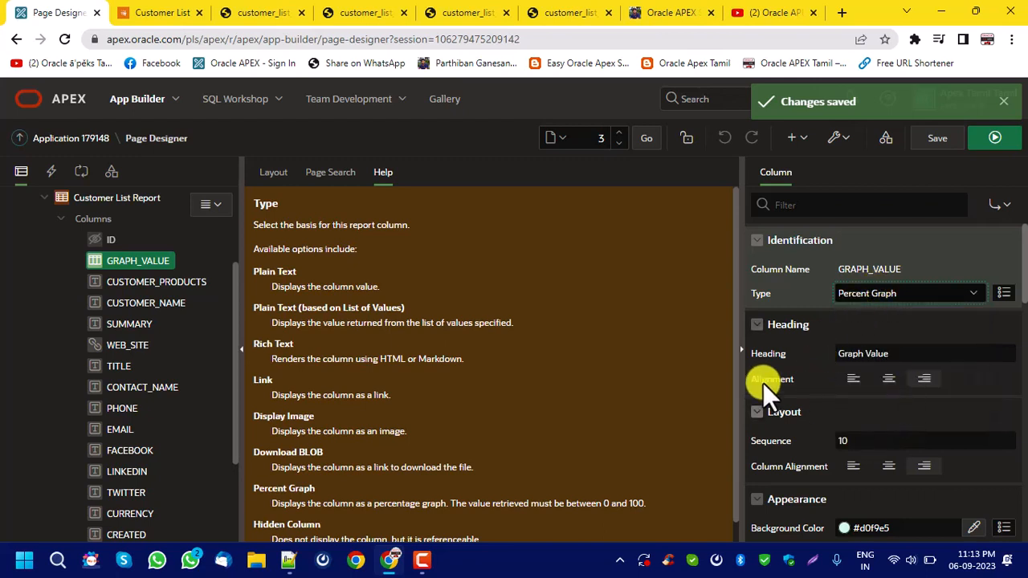
Set the GRAPH_VALUE column's heading alignment and column alignment to start, save the page and run it.
left_click(853, 381)
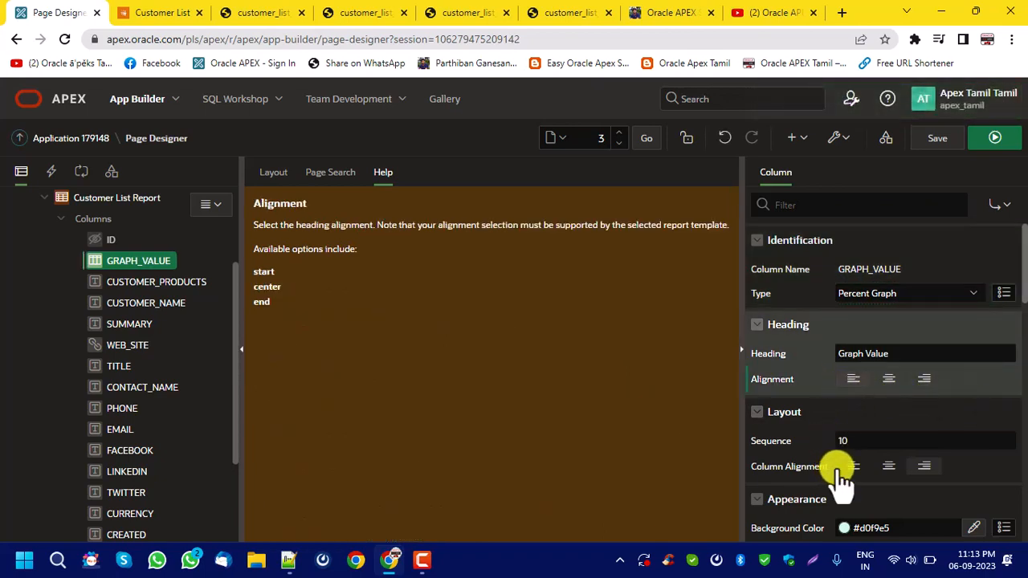
left_click(160, 12)
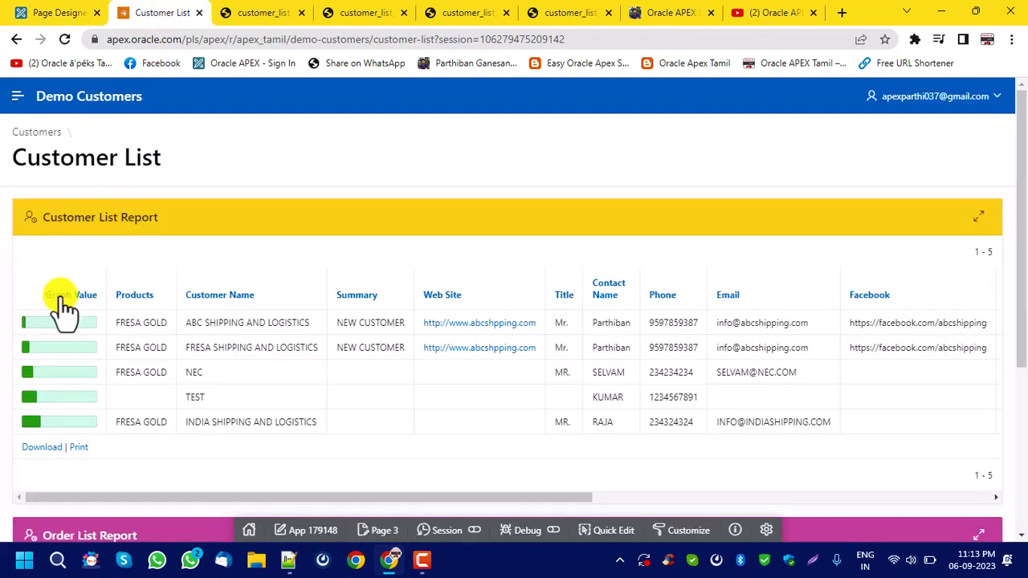
left_click(63, 12)
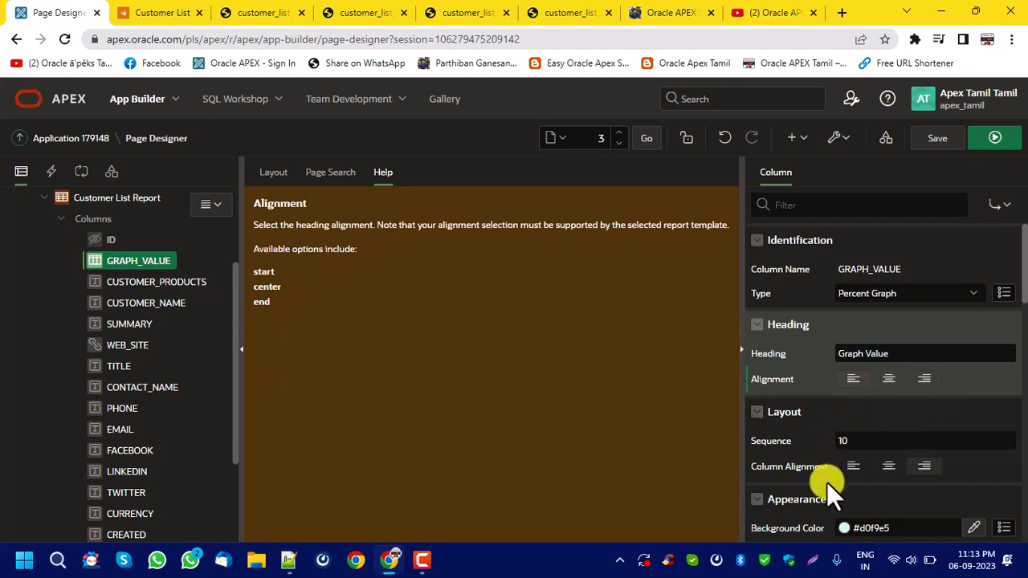
left_click(853, 467)
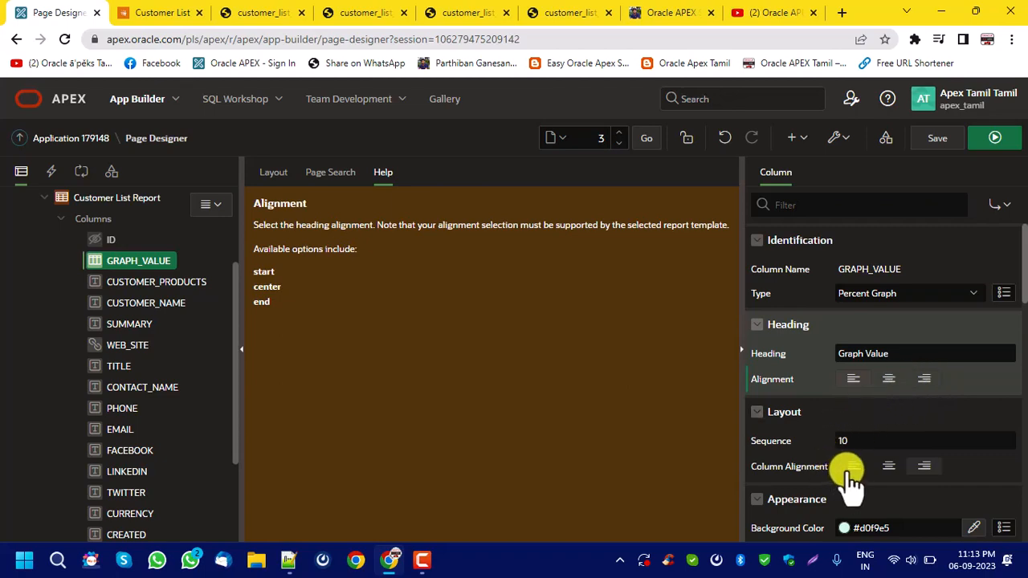
left_click(935, 143)
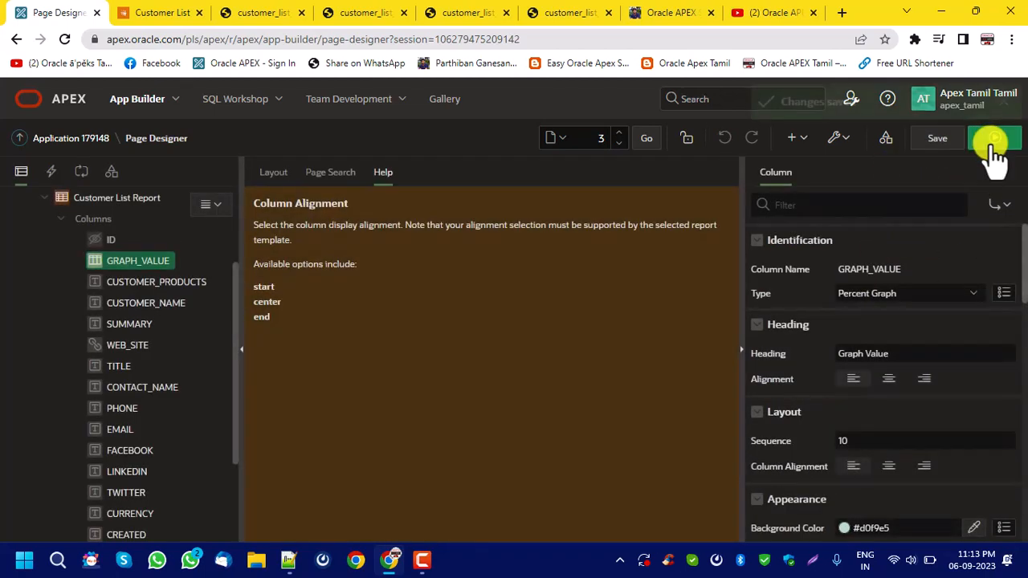
left_click(990, 142)
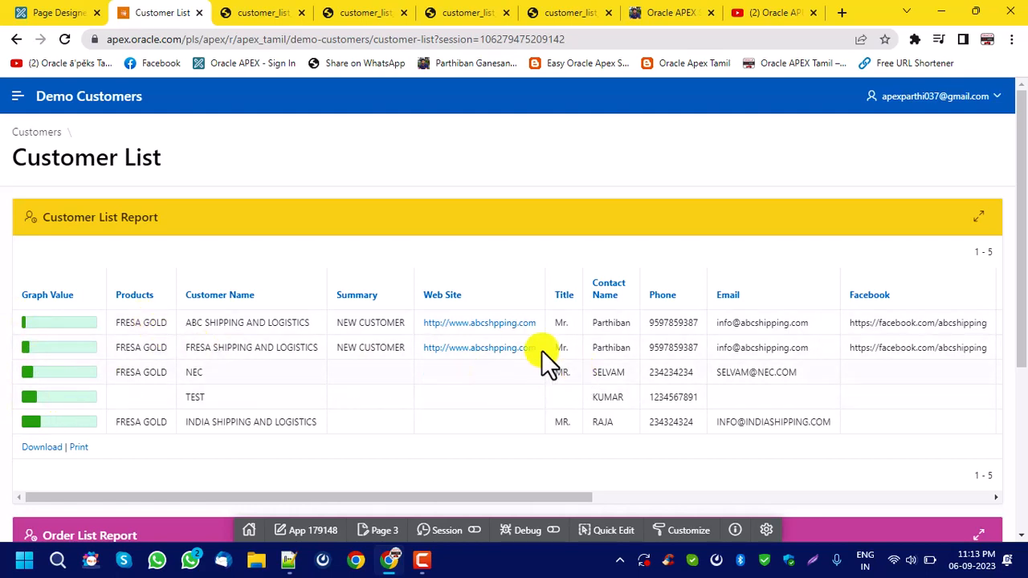
Back in the page designer, review the GRAPH_VALUE column's appearance settings and the CUSTOMER_PRODUCTS column's Format Mask help.
left_click(64, 12)
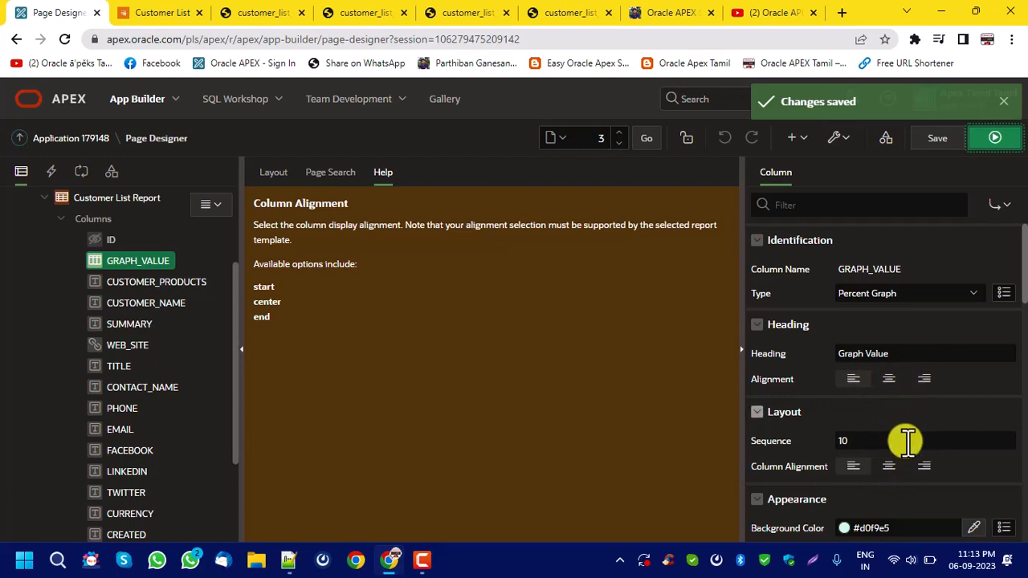
scroll(939, 401, "down", 2)
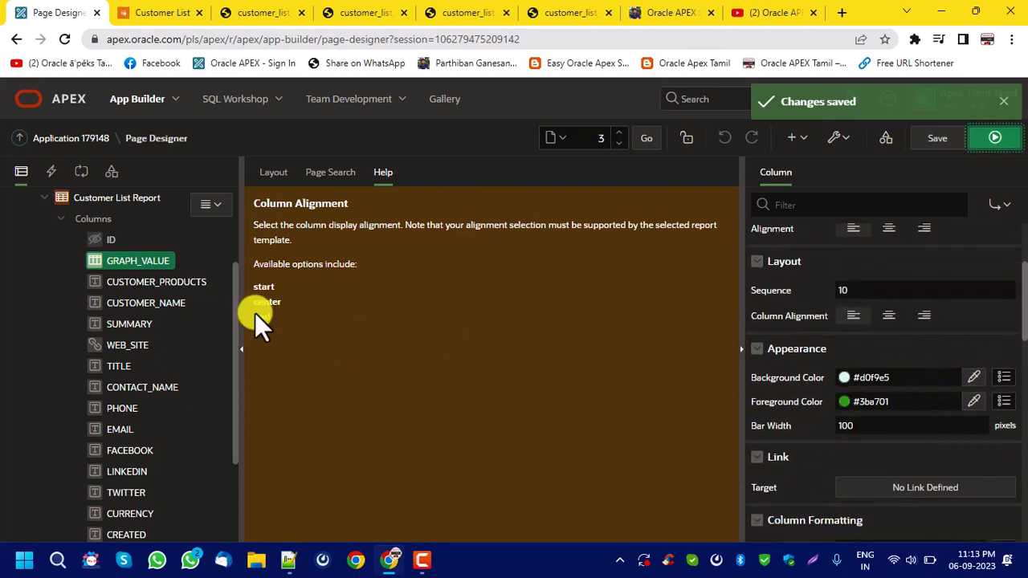
left_click(191, 286)
scroll(873, 364, "down", 2)
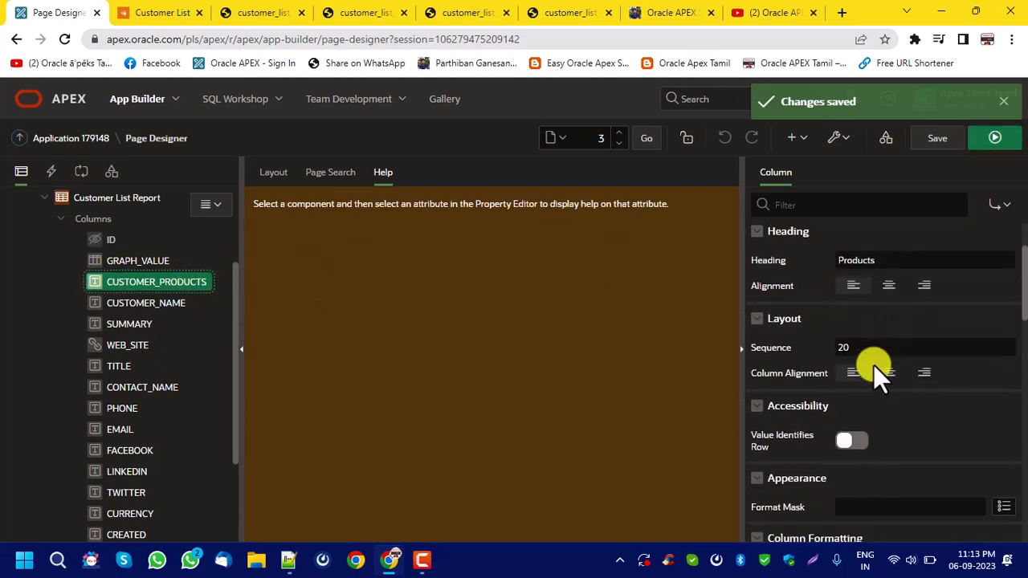
scroll(894, 375, "down", 1)
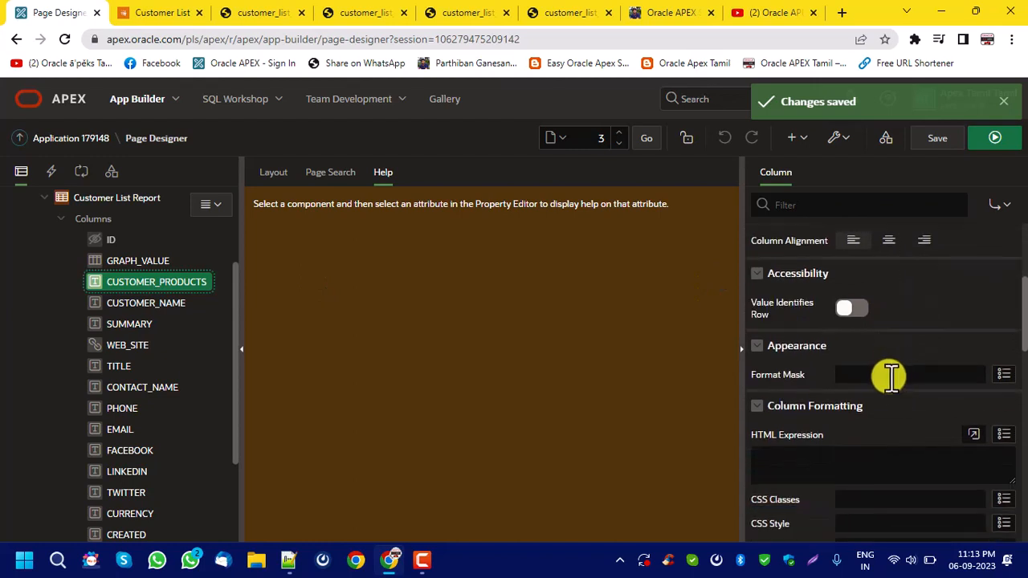
left_click(891, 375)
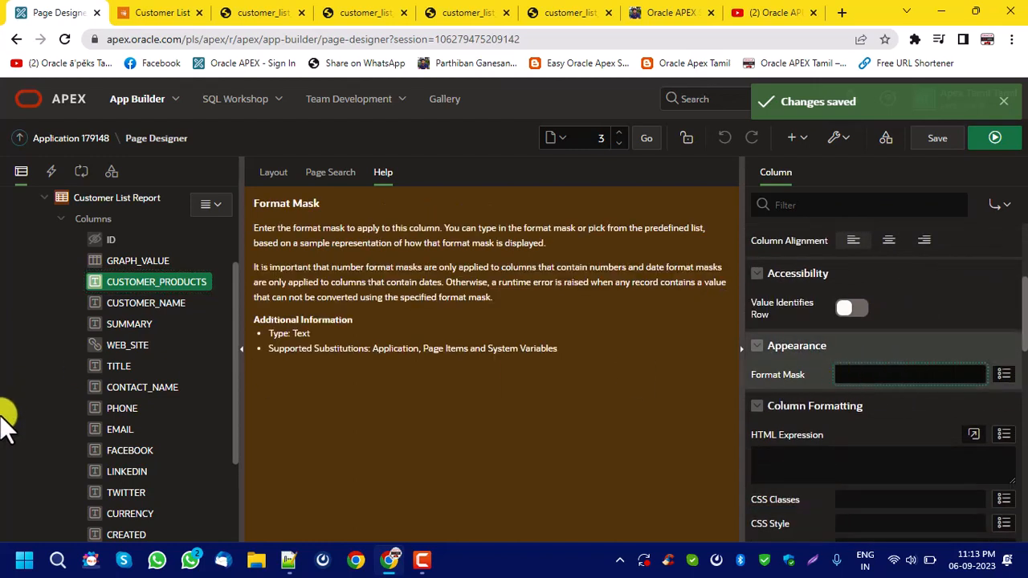
Select the PHONE column, examine the Phone values in the running Customer List report, and return to the page designer.
left_click(116, 409)
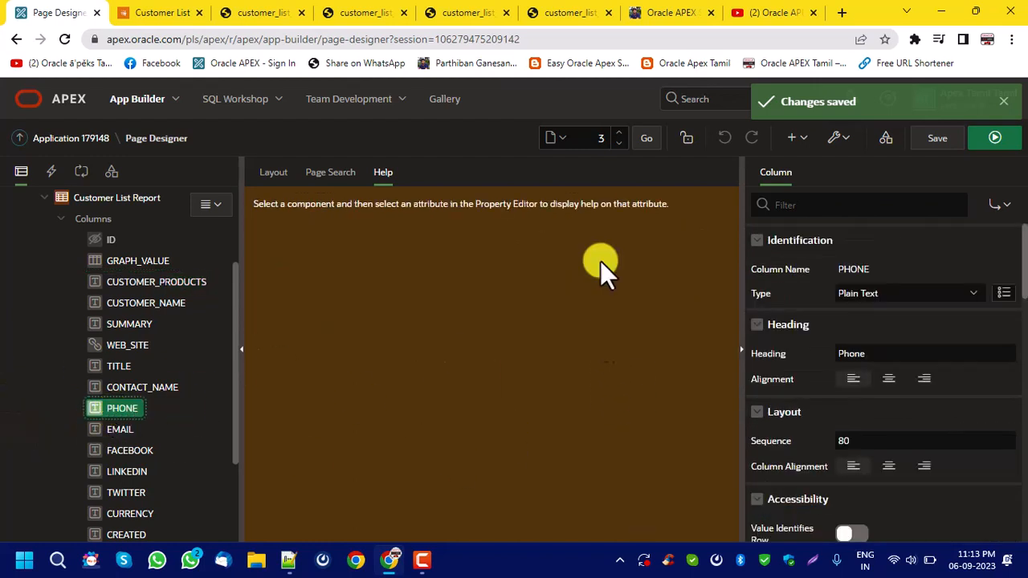
left_click(186, 12)
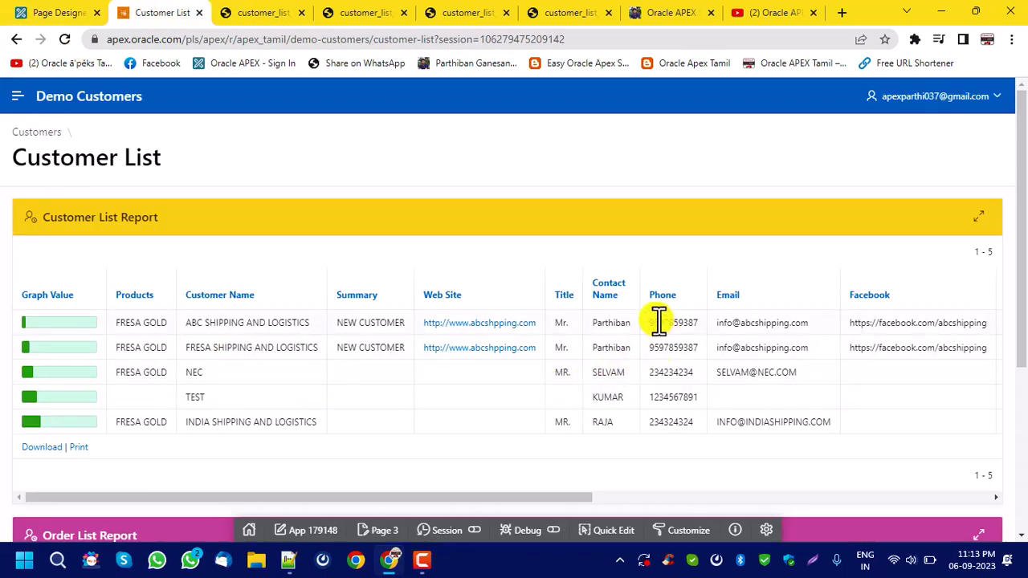
left_click_drag(656, 322, 695, 323)
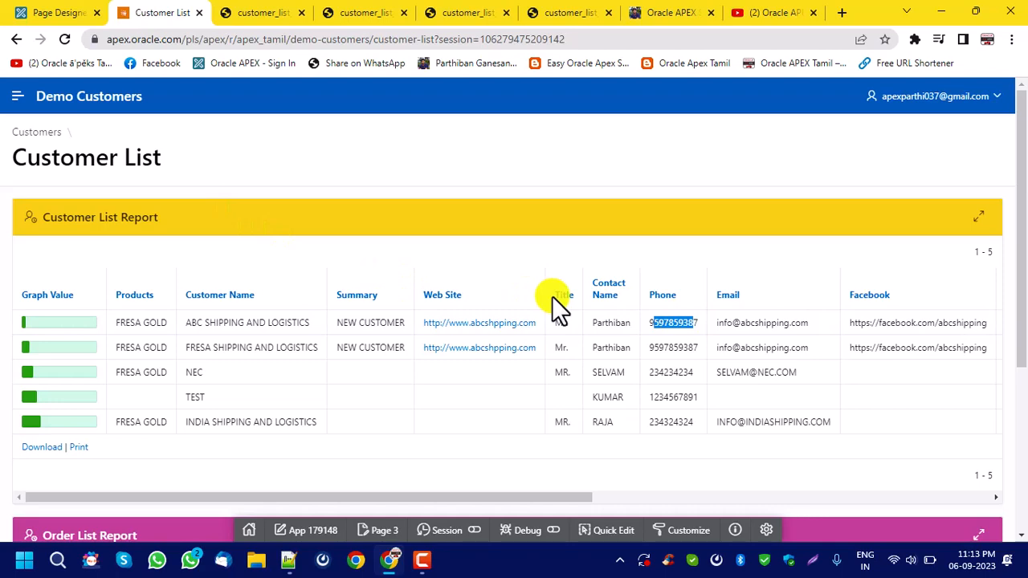
left_click(58, 12)
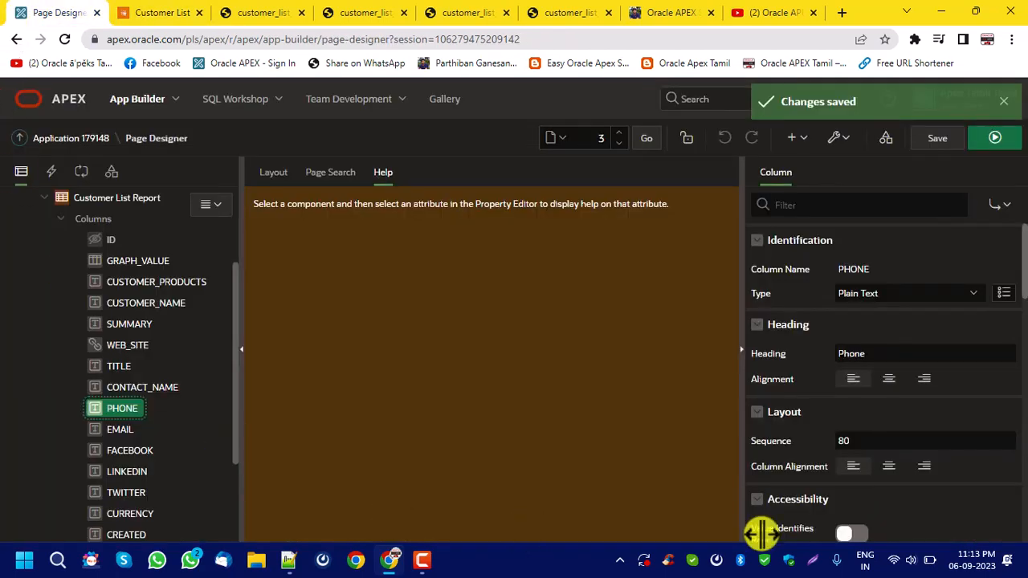
Review the predefined format masks offered for the PHONE column and close the list without picking one.
scroll(945, 423, "down", 2)
left_click(909, 452)
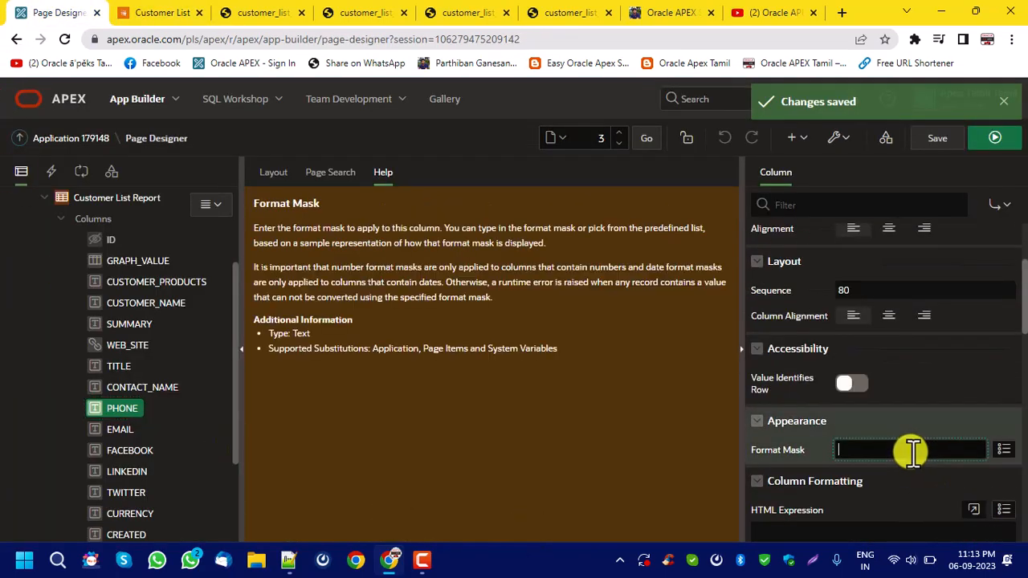
left_click(1005, 450)
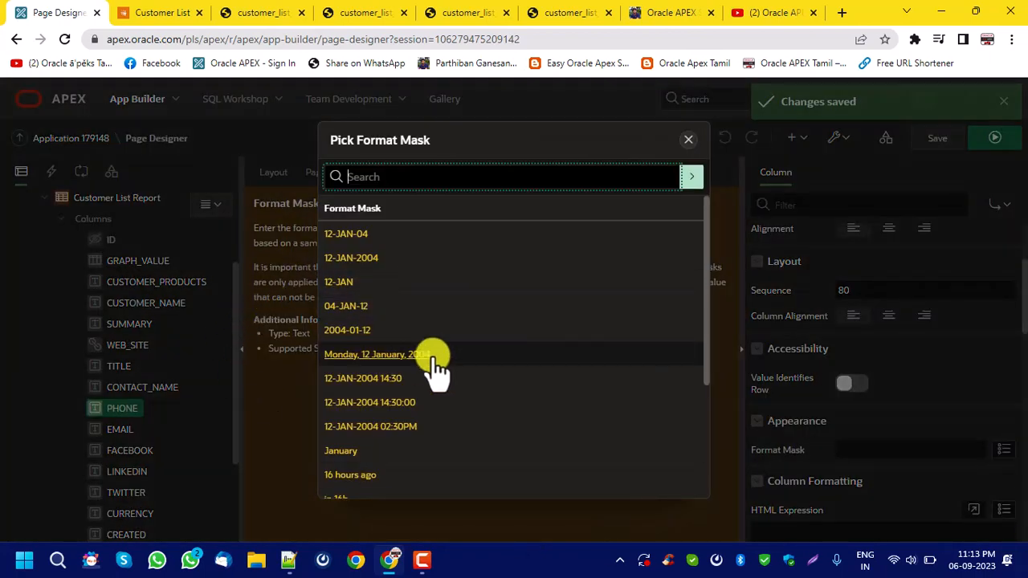
scroll(434, 366, "down", 2)
scroll(433, 366, "up", 2)
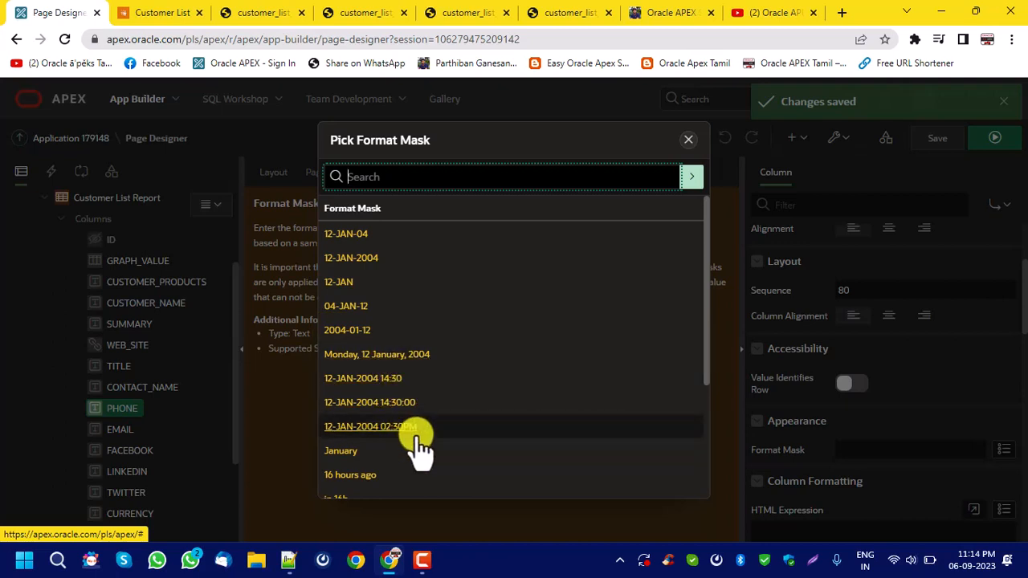
scroll(417, 387, "down", 2)
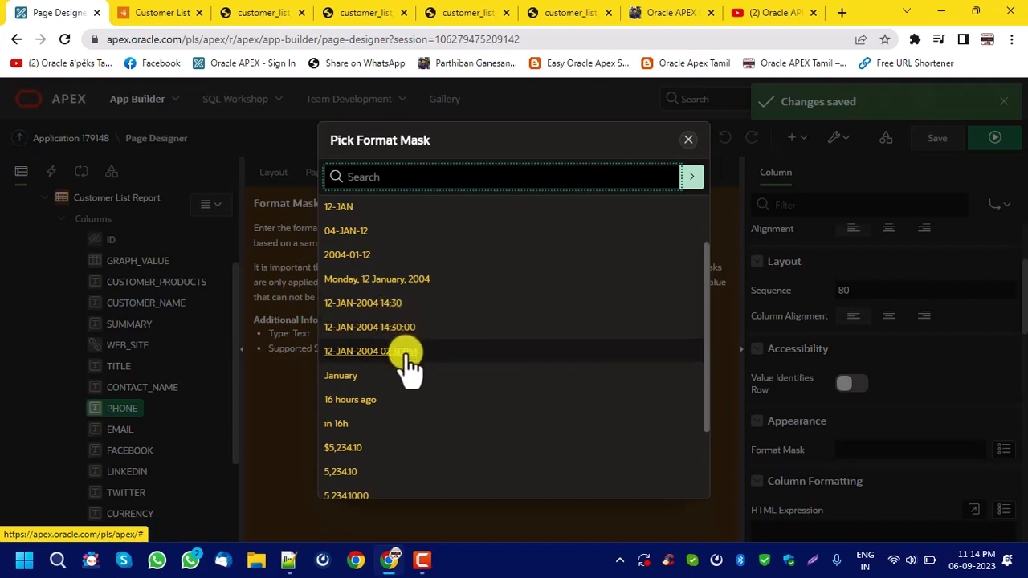
scroll(431, 368, "down", 2)
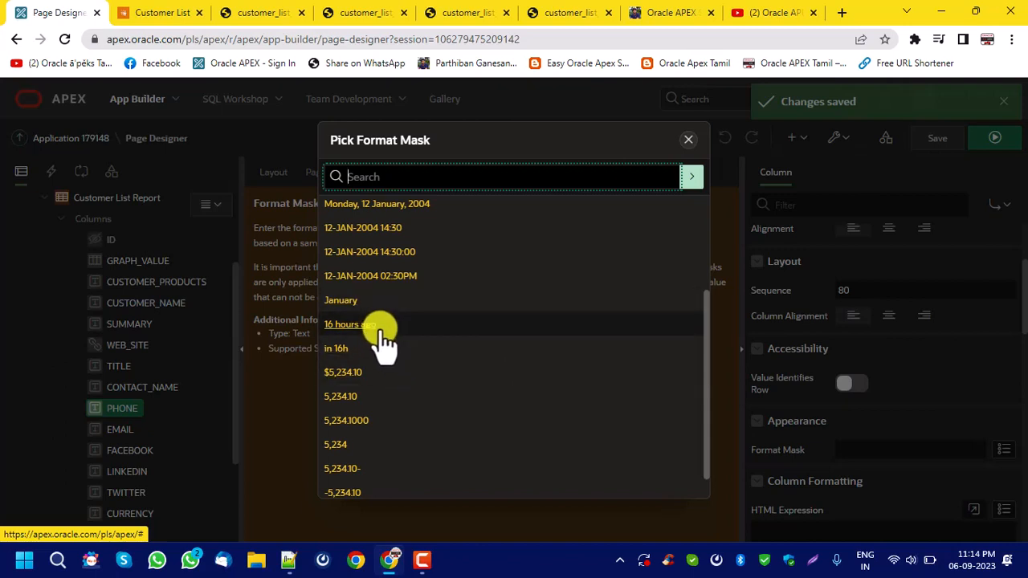
left_click(689, 141)
Inspect the CREATED column's Format Mask setting and compare it with the Created values in the running report.
scroll(94, 441, "down", 3)
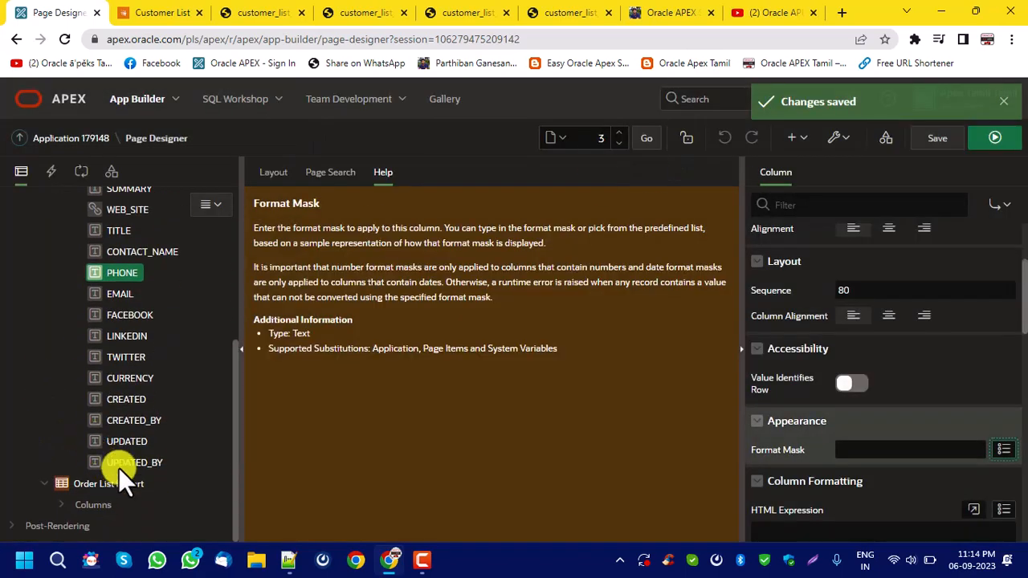
left_click(139, 400)
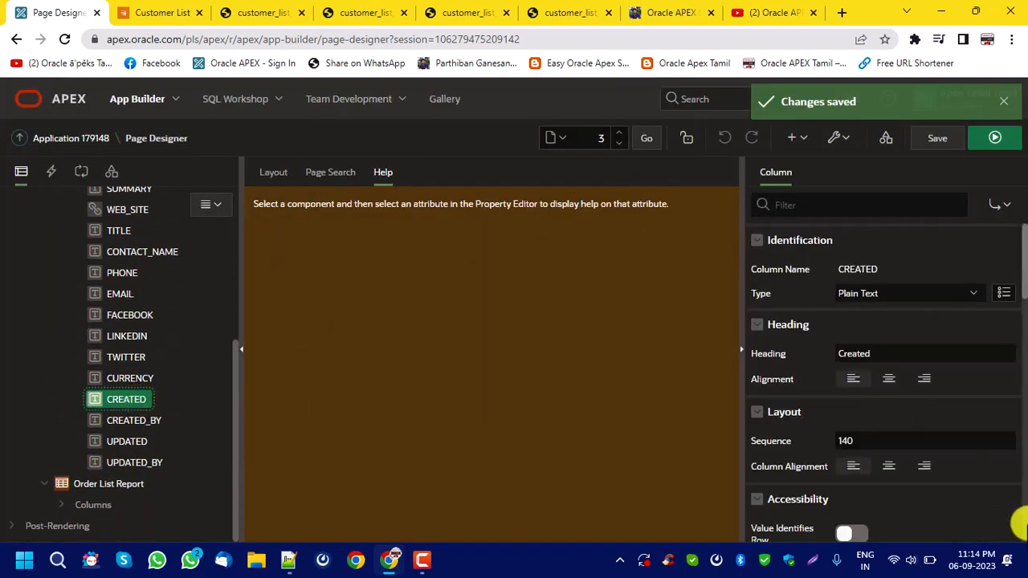
scroll(895, 434, "down", 2)
scroll(908, 440, "down", 1)
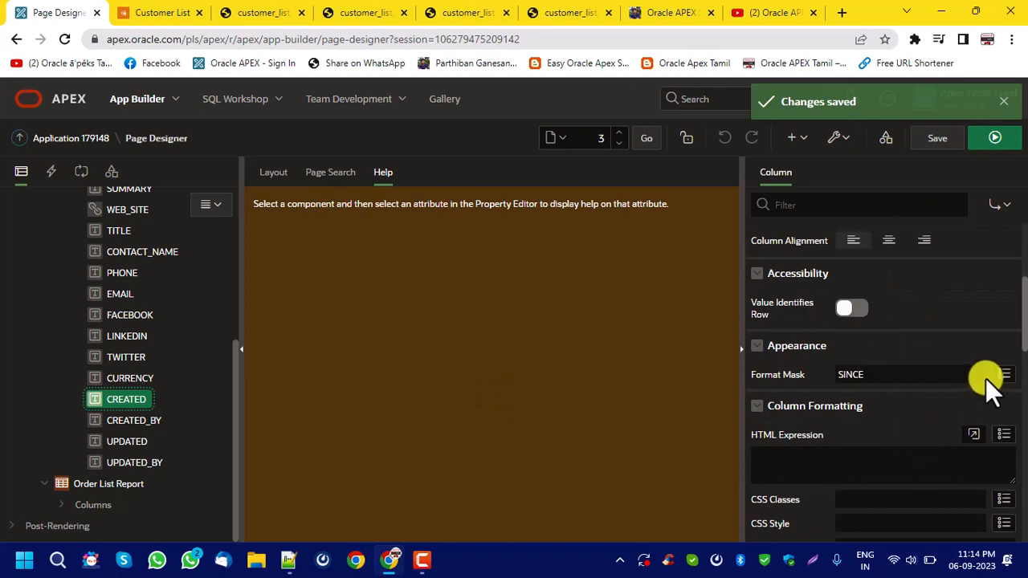
left_click(873, 373)
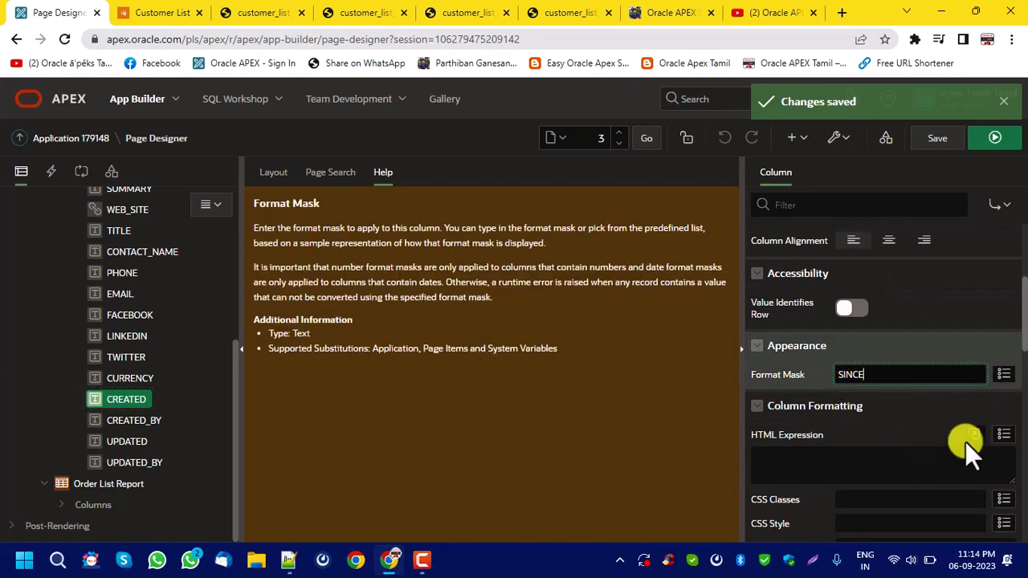
left_click(133, 13)
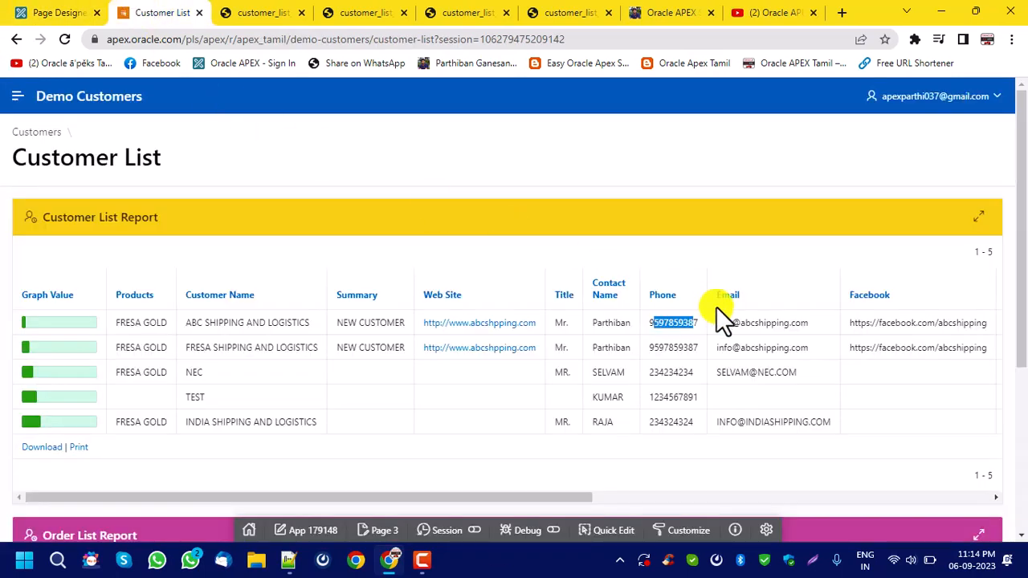
left_click_drag(514, 497, 993, 447)
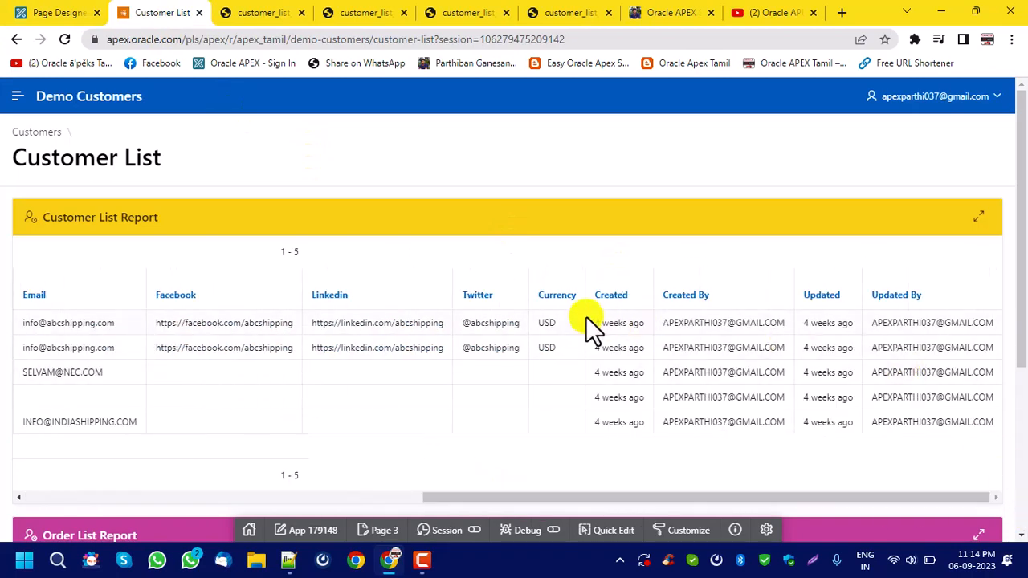
Apply the predefined 5,234.10 format mask to the PHONE column, save and run the page, and check the Phone values.
left_click(24, 13)
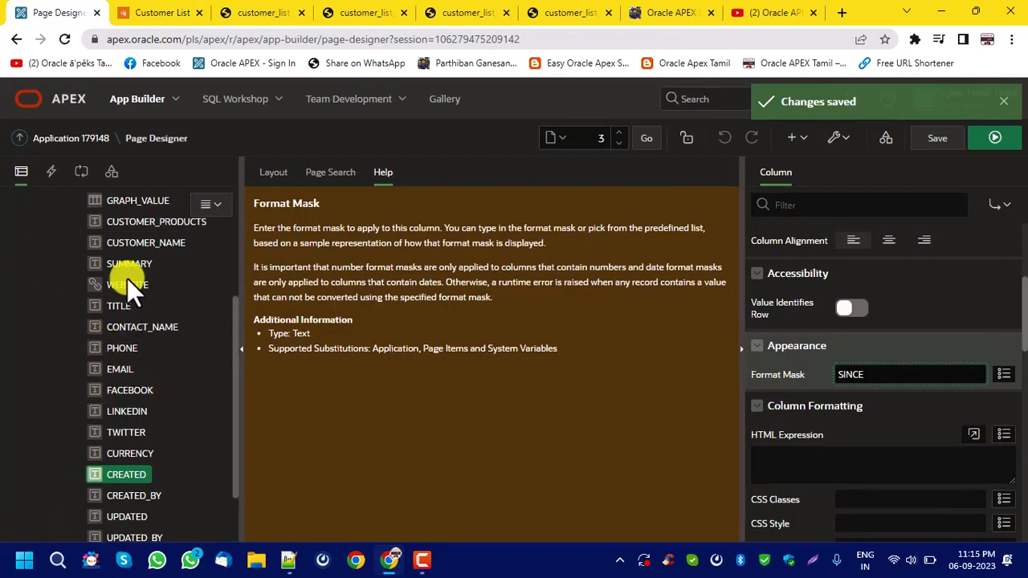
left_click(120, 347)
scroll(959, 438, "down", 3)
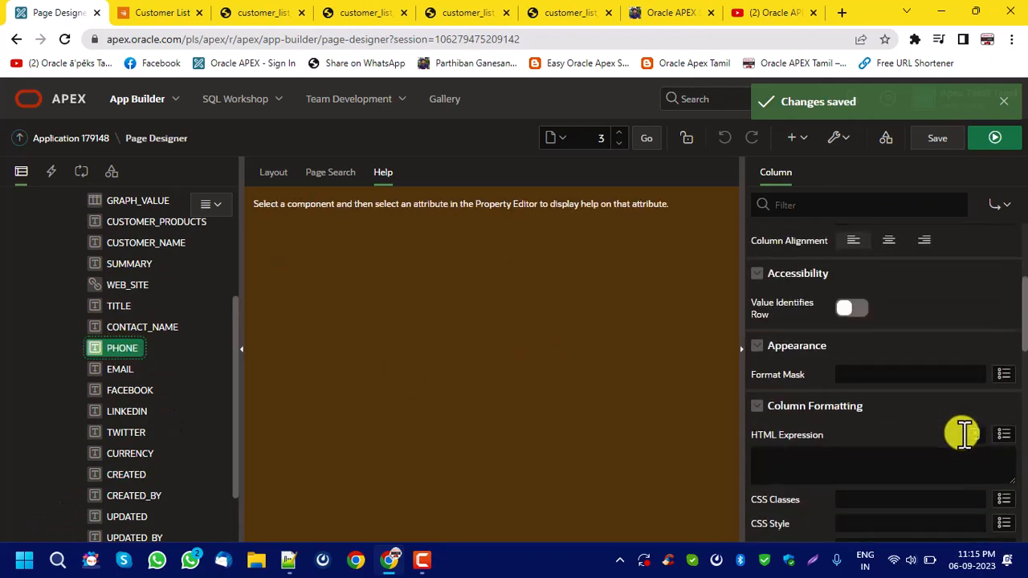
left_click(1004, 375)
scroll(374, 337, "down", 3)
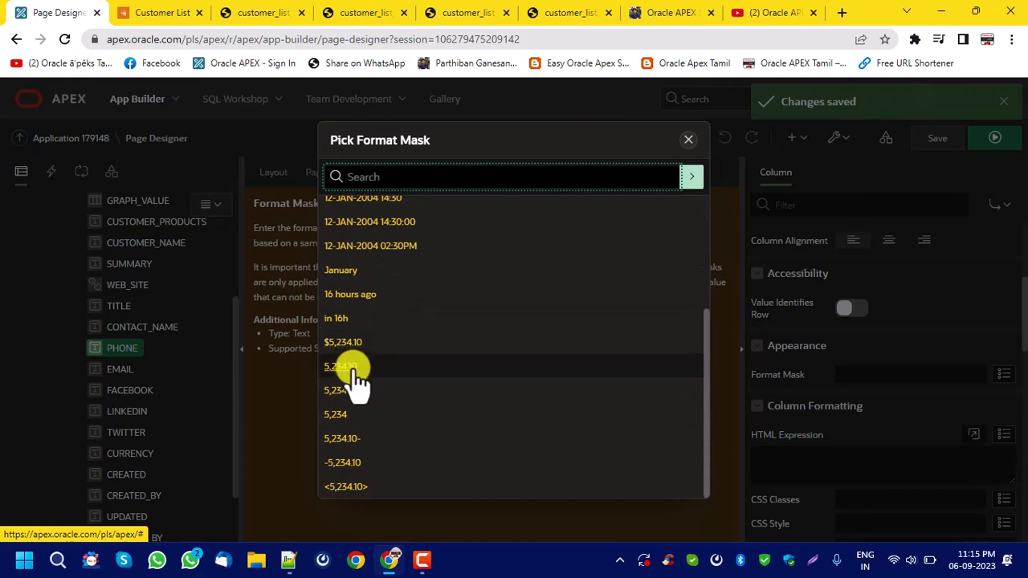
left_click(352, 370)
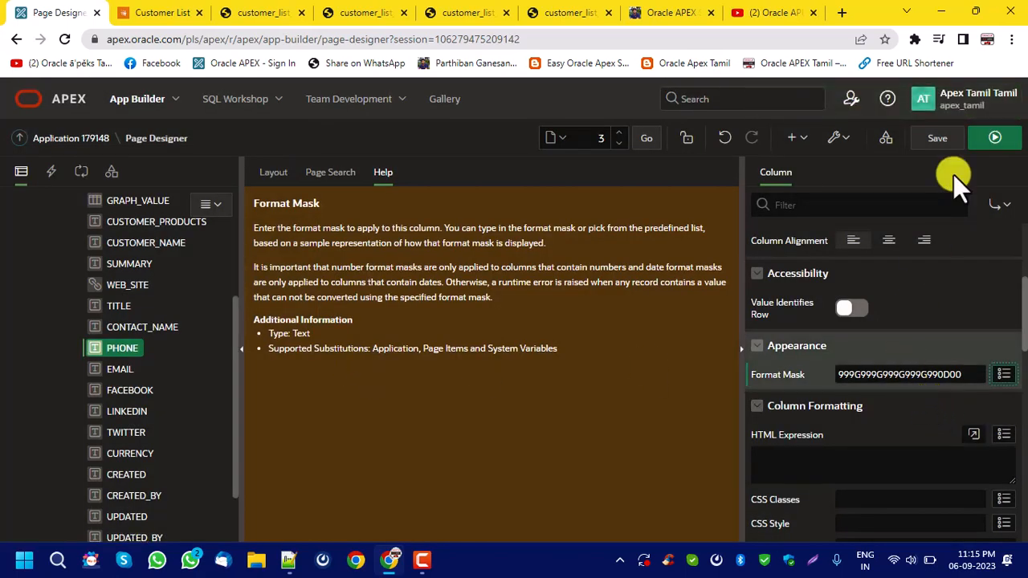
left_click(937, 138)
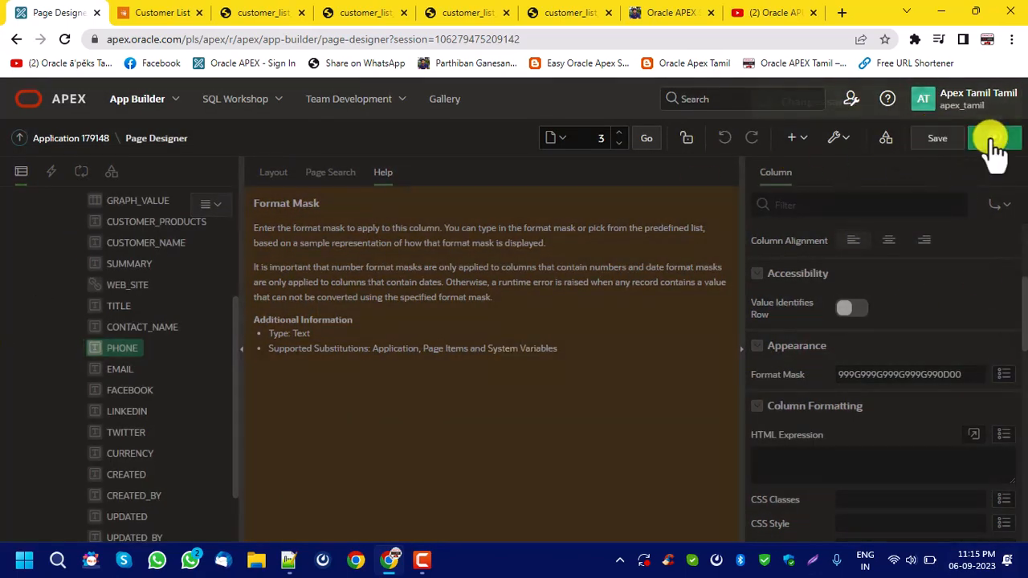
left_click(990, 138)
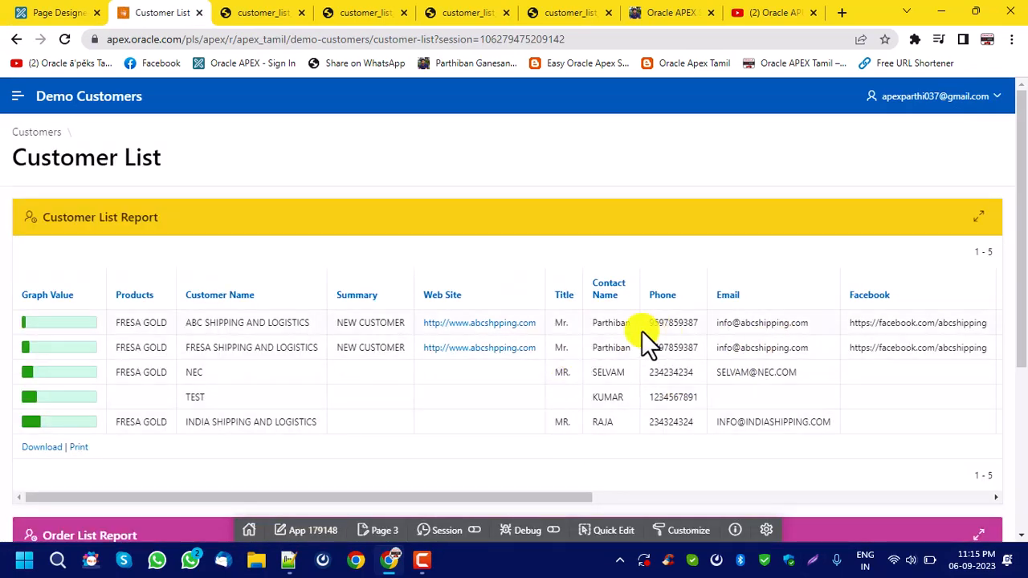
left_click_drag(652, 322, 701, 322)
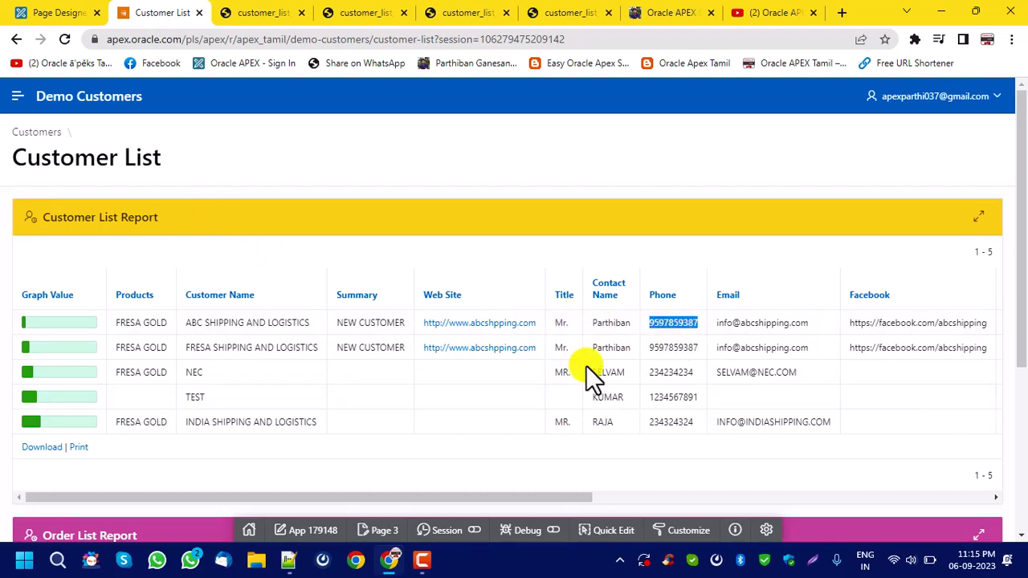
In the Customer List Report's SQL query, replace PHONE with to_number(PHONE)phone, validate the code and accept it.
left_click(41, 12)
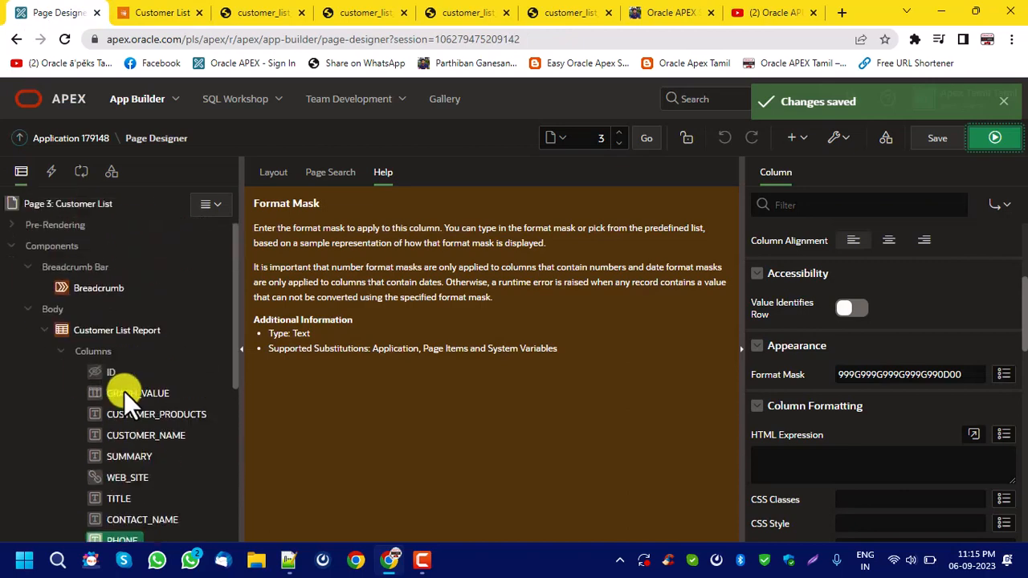
left_click(112, 328)
left_click(1004, 402)
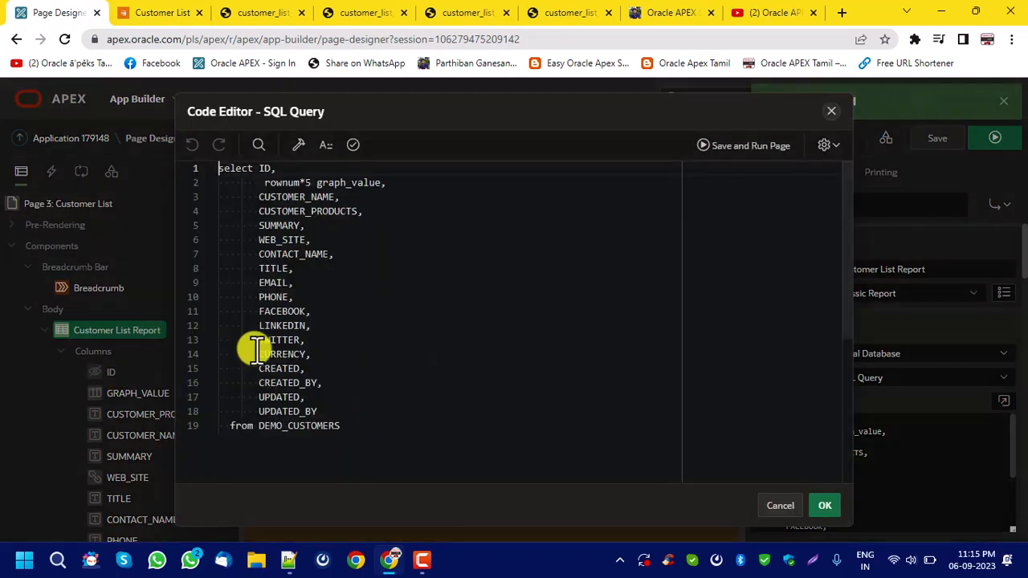
left_click(258, 296)
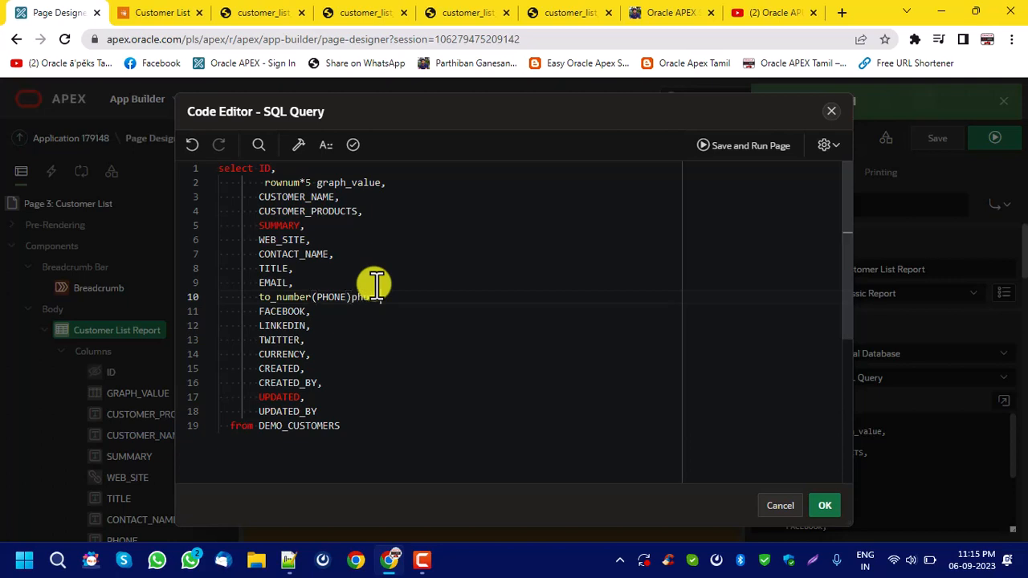
left_click(352, 145)
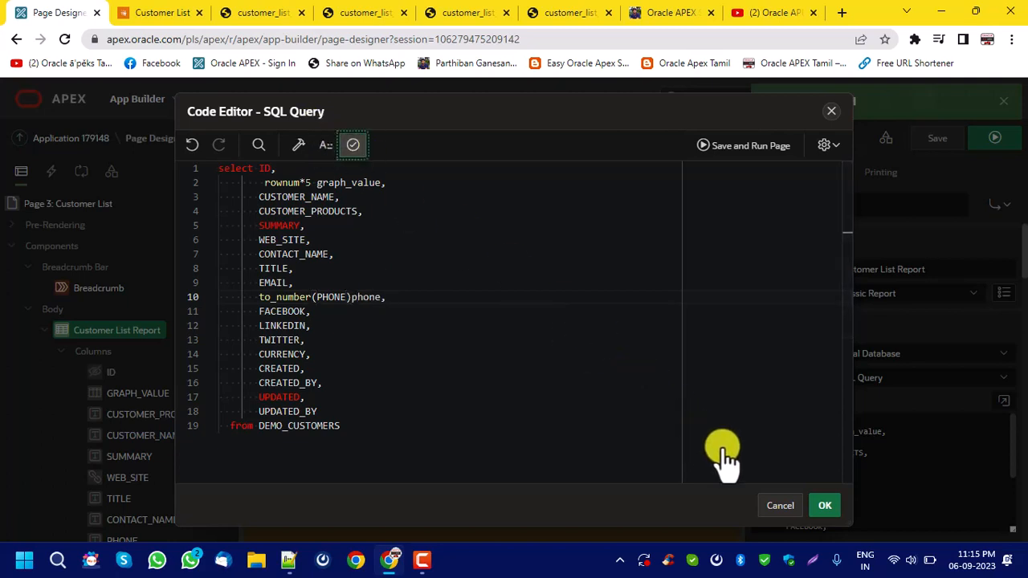
left_click(821, 507)
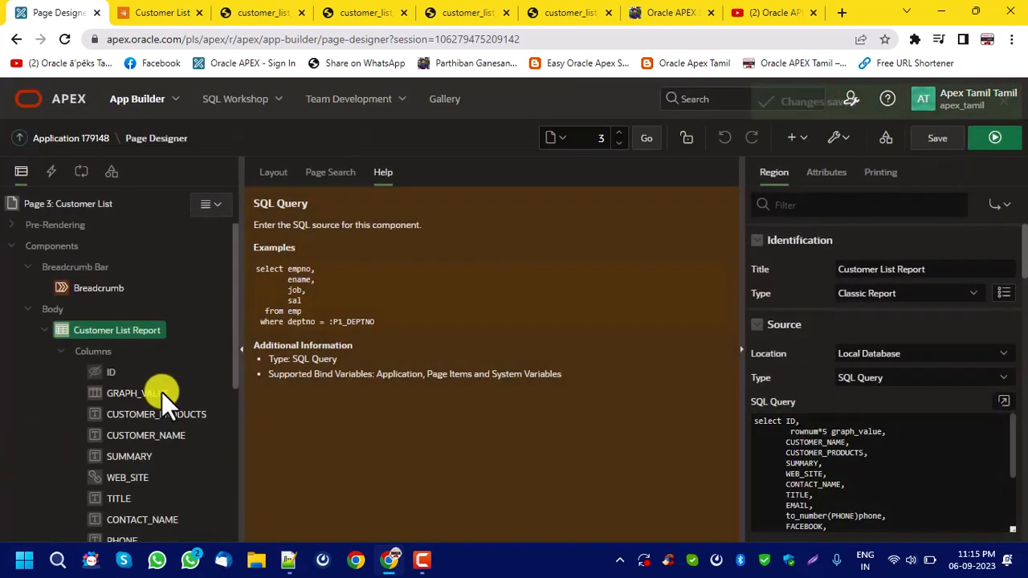
Check the PHONE column's format mask, save and run the page, and inspect the Phone values in the Customer List Report.
scroll(161, 393, "down", 3)
left_click(125, 254)
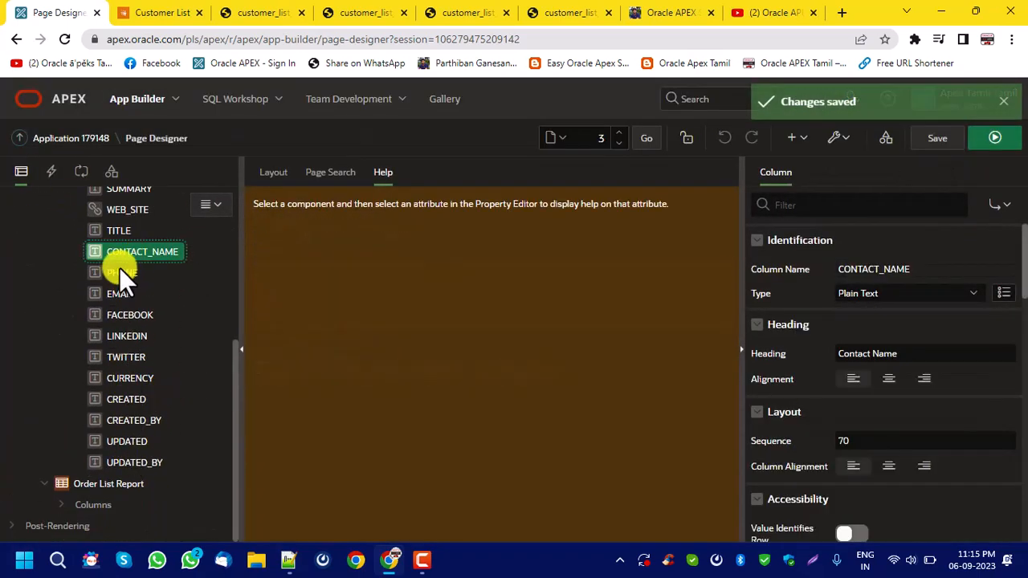
left_click(122, 272)
scroll(964, 353, "down", 3)
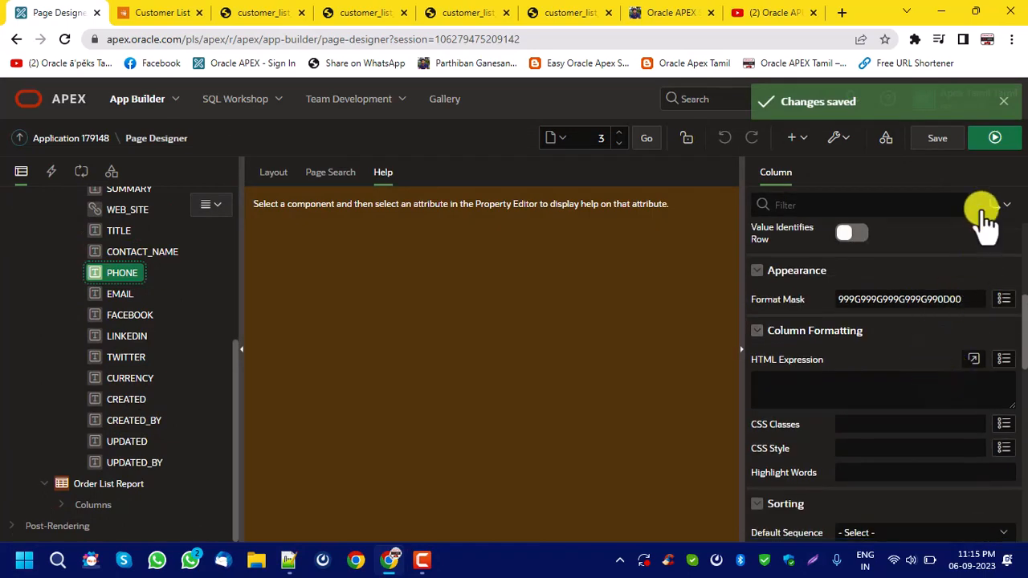
left_click(956, 139)
left_click(995, 139)
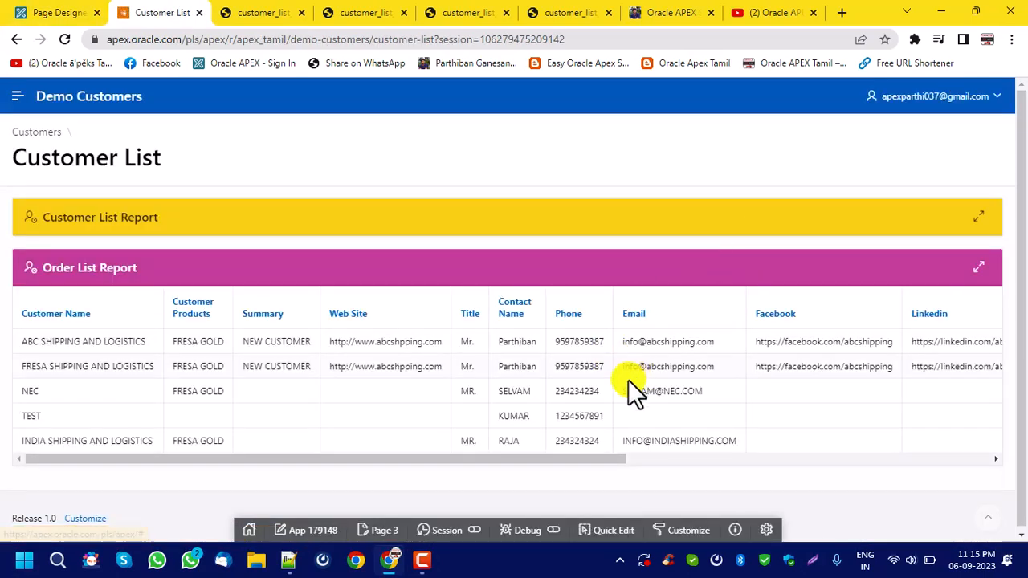
mouse_move(657, 322)
left_mouse_down()
mouse_move(698, 322)
mouse_move(666, 325)
left_mouse_up()
left_click(684, 348)
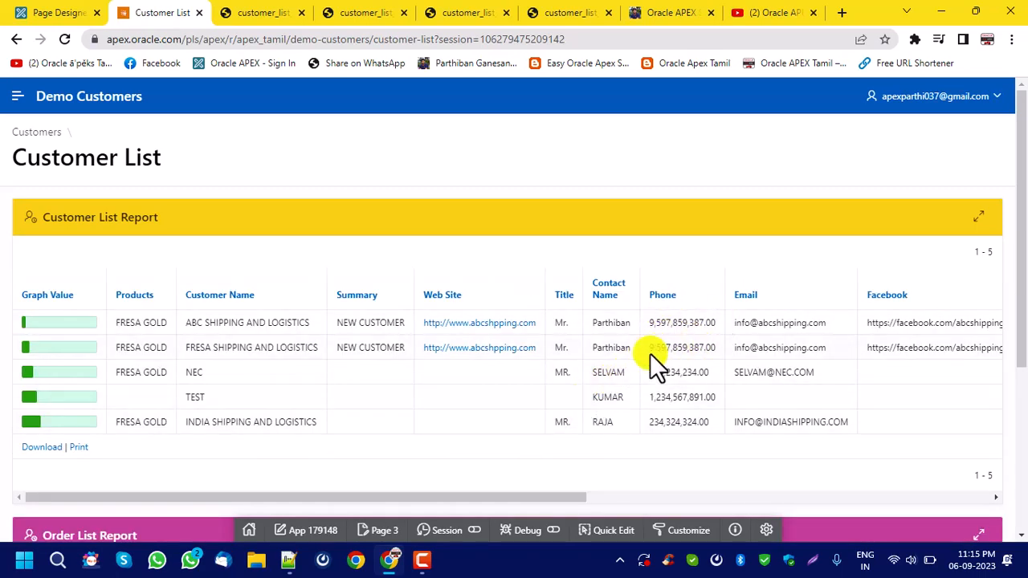
left_click(31, 12)
left_click(1004, 299)
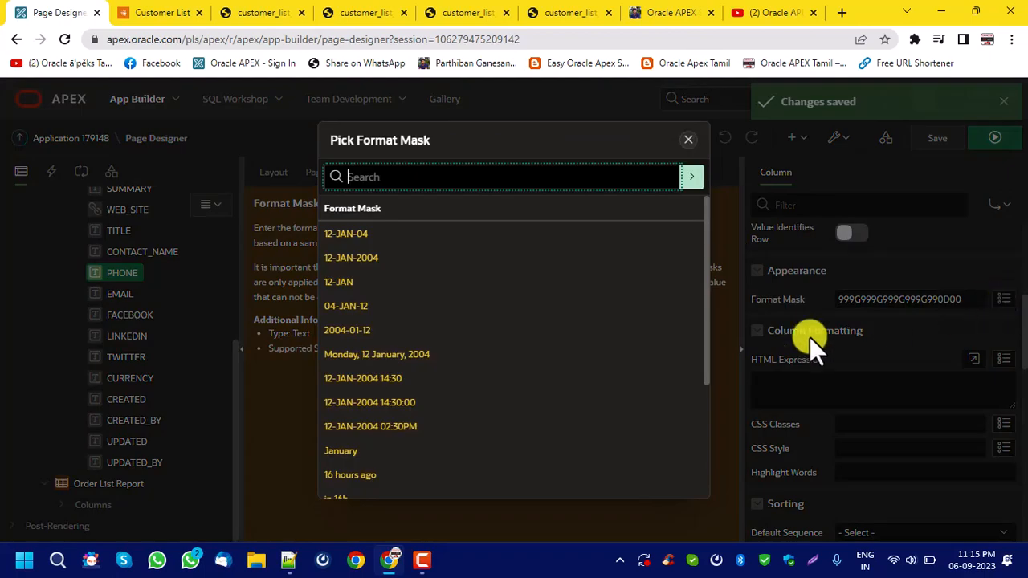
left_click(696, 141)
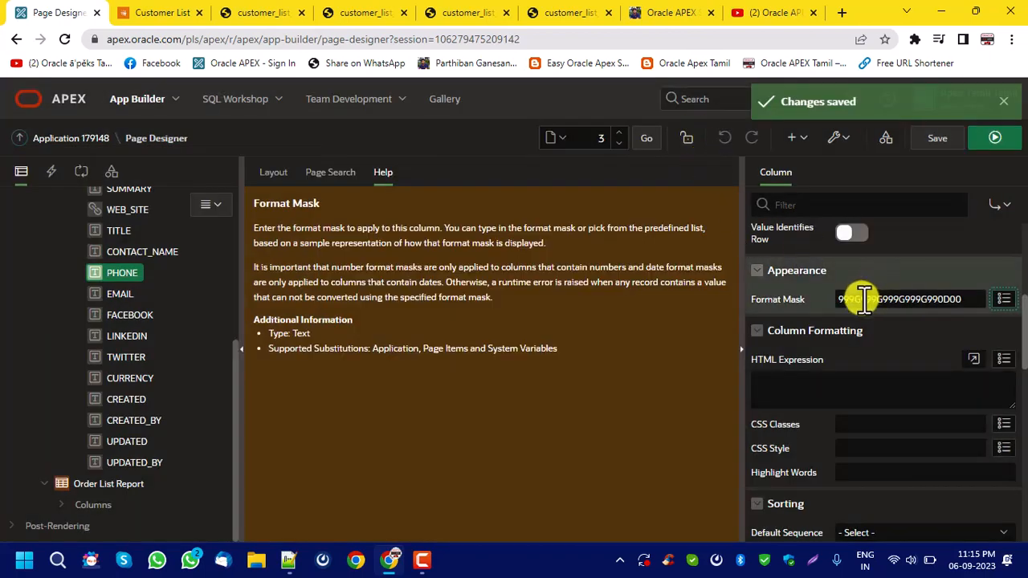
mouse_move(863, 299)
left_mouse_down()
mouse_move(896, 299)
mouse_move(848, 298)
left_mouse_up()
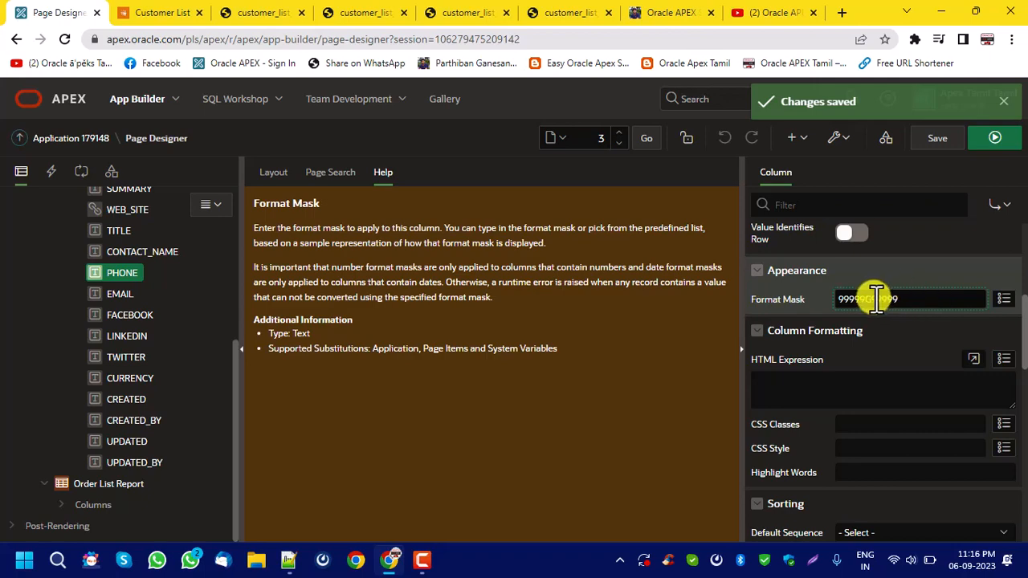
left_click_drag(873, 299, 865, 298)
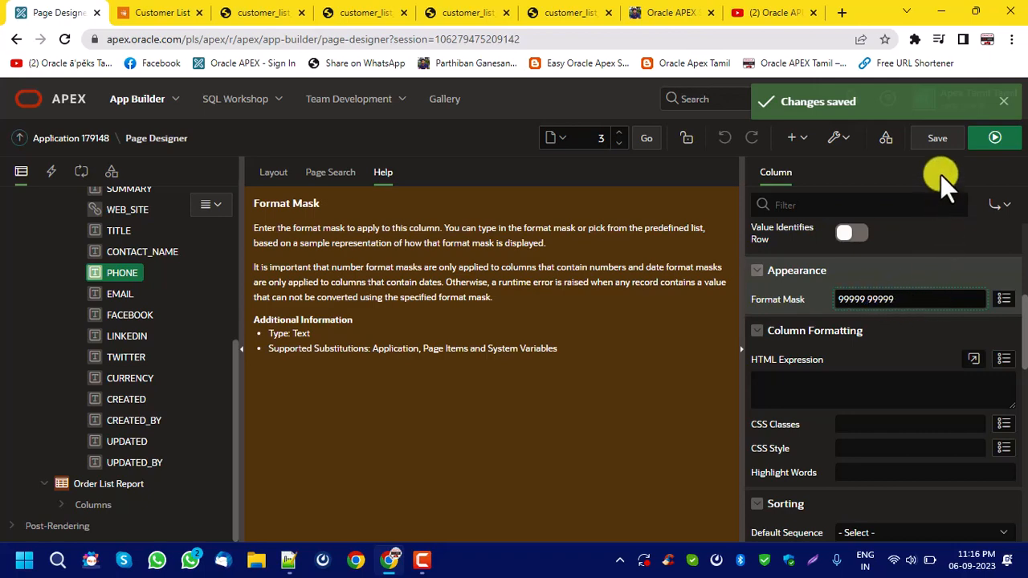
Save and run the page to check the Customer List Report, and return to the page designer.
left_click(937, 138)
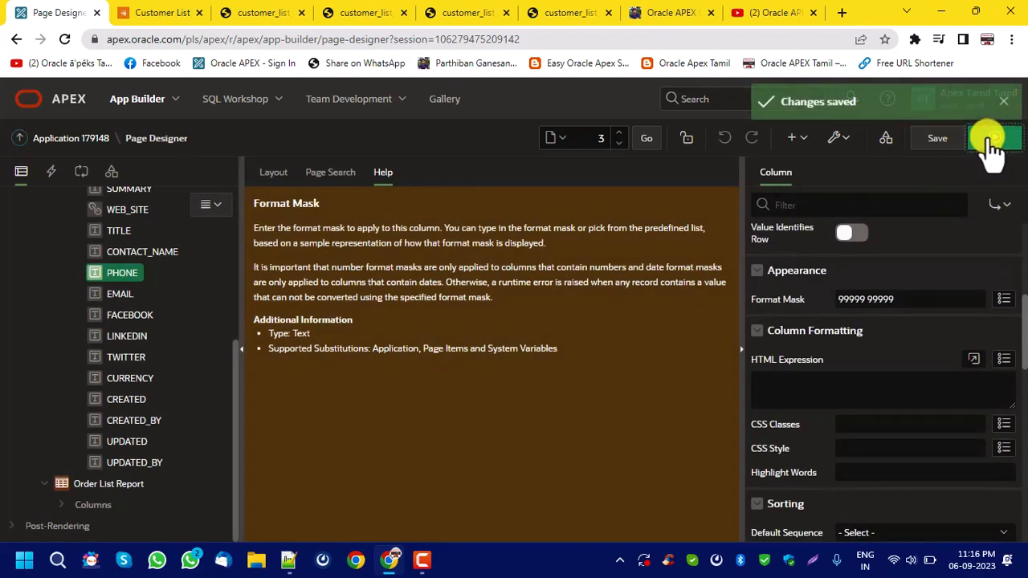
left_click(993, 137)
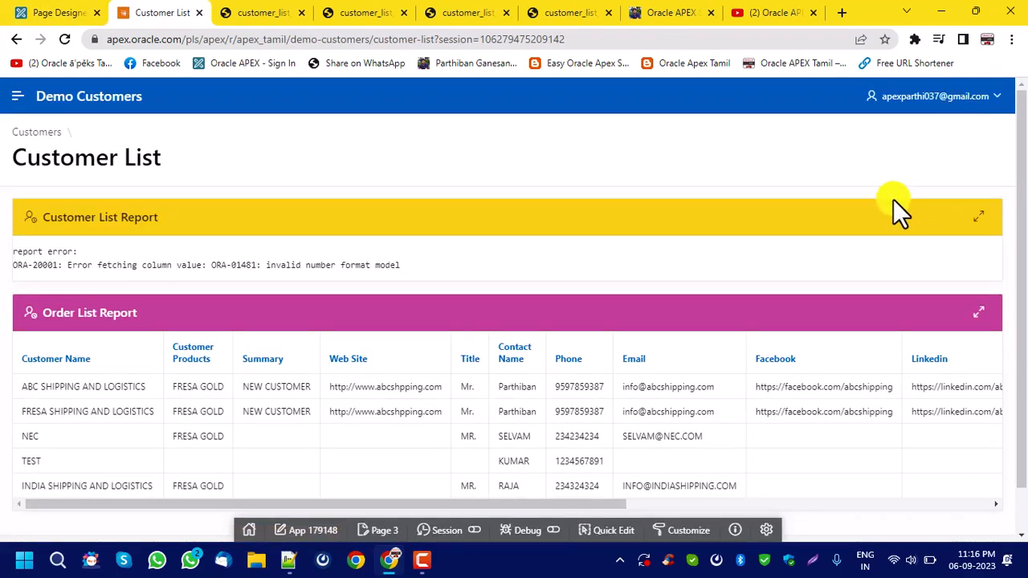
left_click(36, 12)
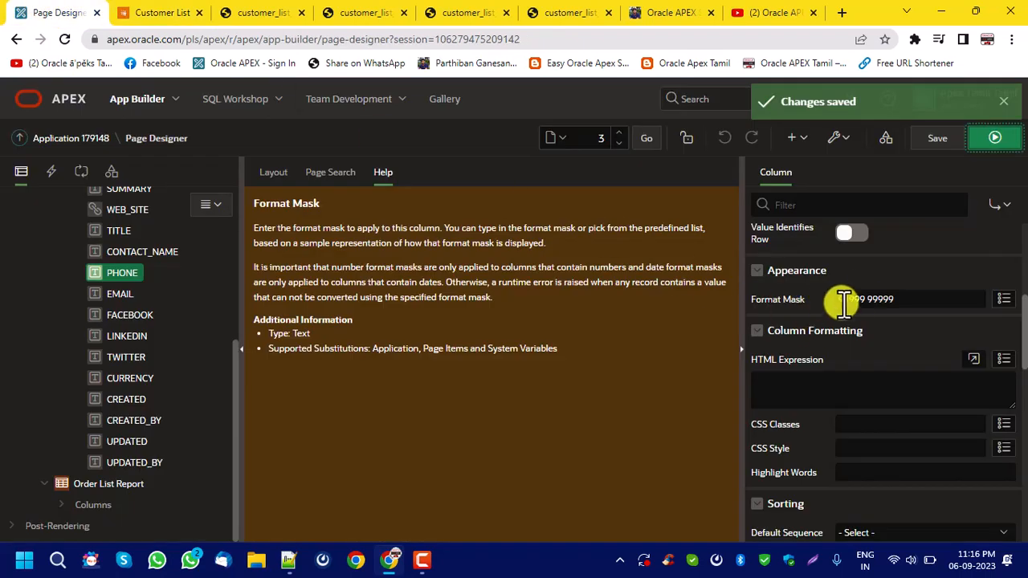
Change the PHONE column's format mask to 99999G99999, save and run the page.
left_click(865, 300)
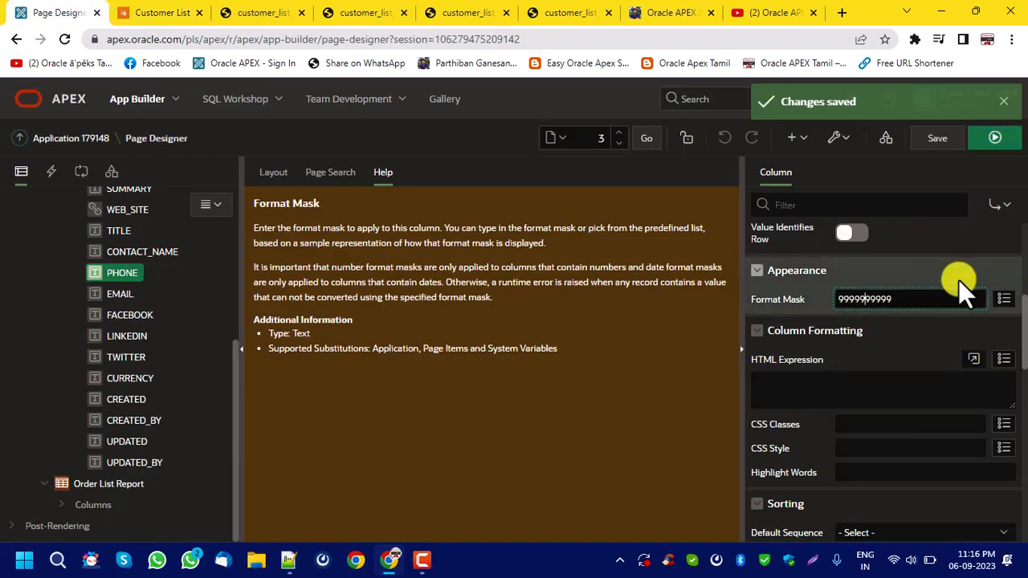
type("g")
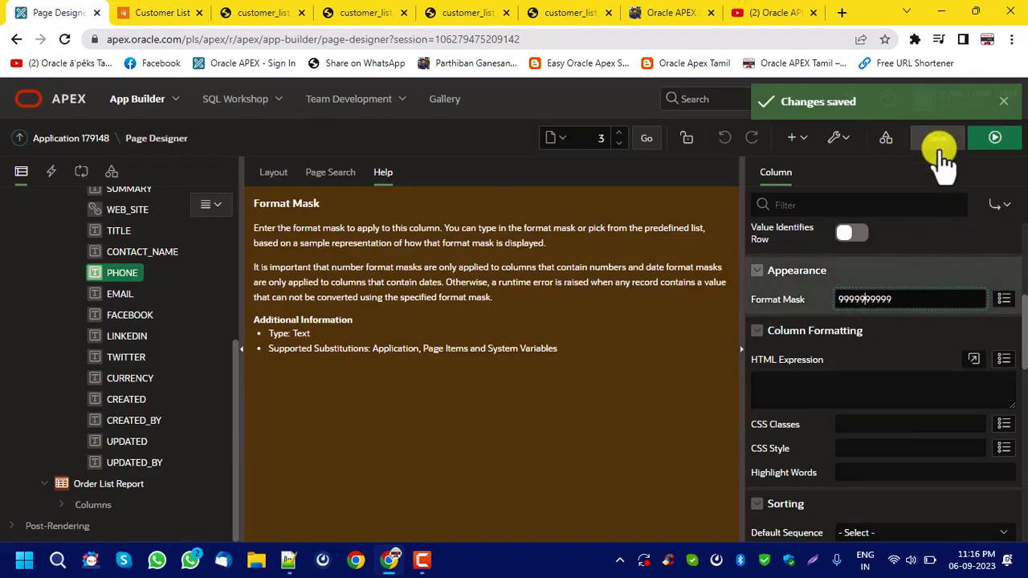
left_click(947, 139)
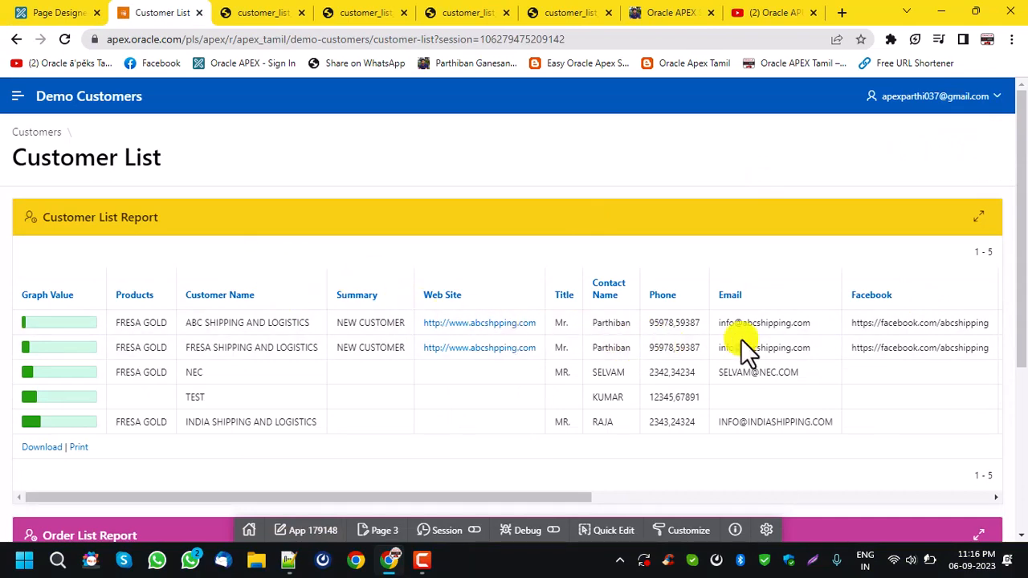
Back in the page designer, copy the help's background and text color span example into the PHONE column's HTML Expression.
left_click(60, 12)
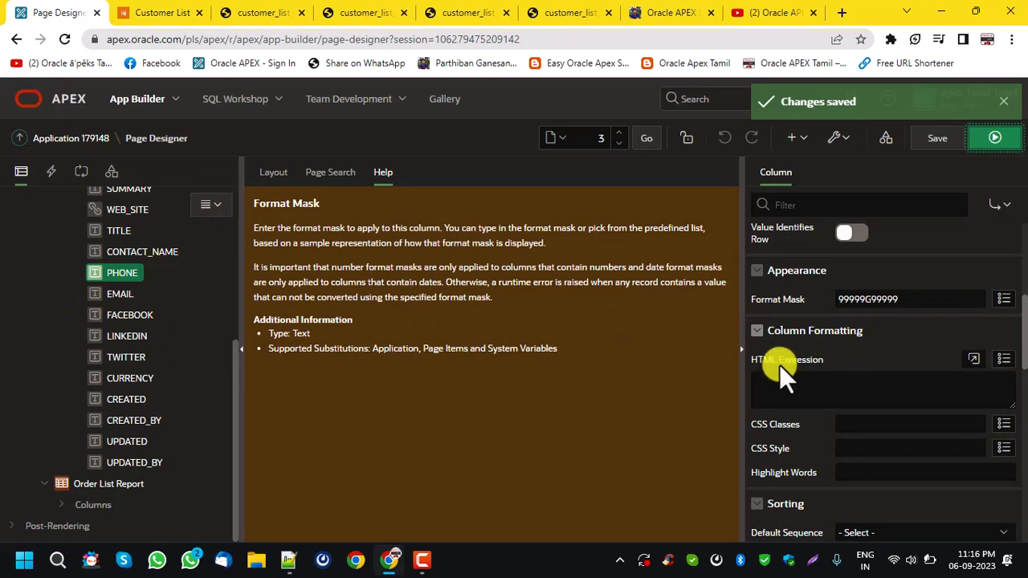
left_click(810, 393)
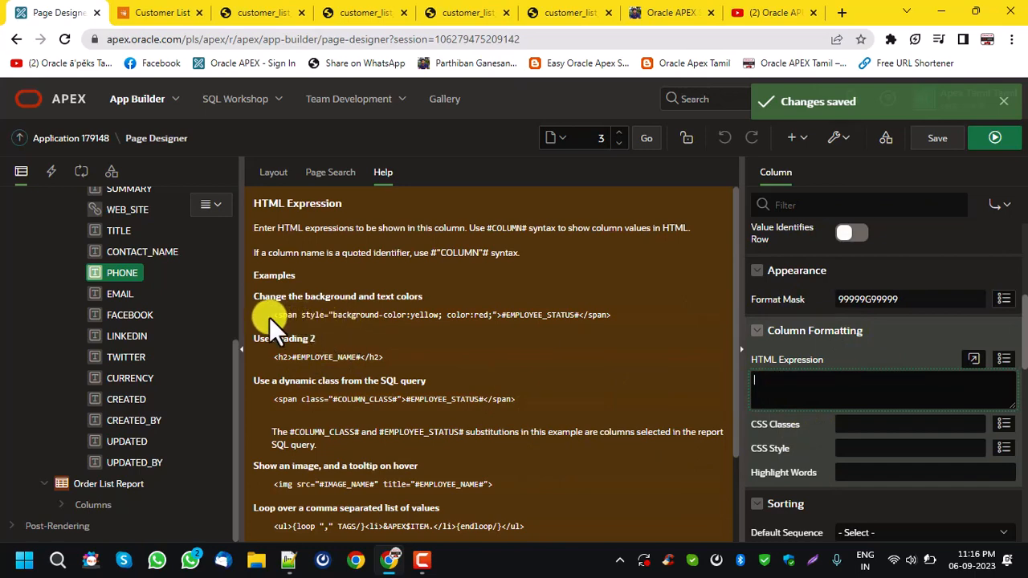
left_click_drag(269, 315, 728, 335)
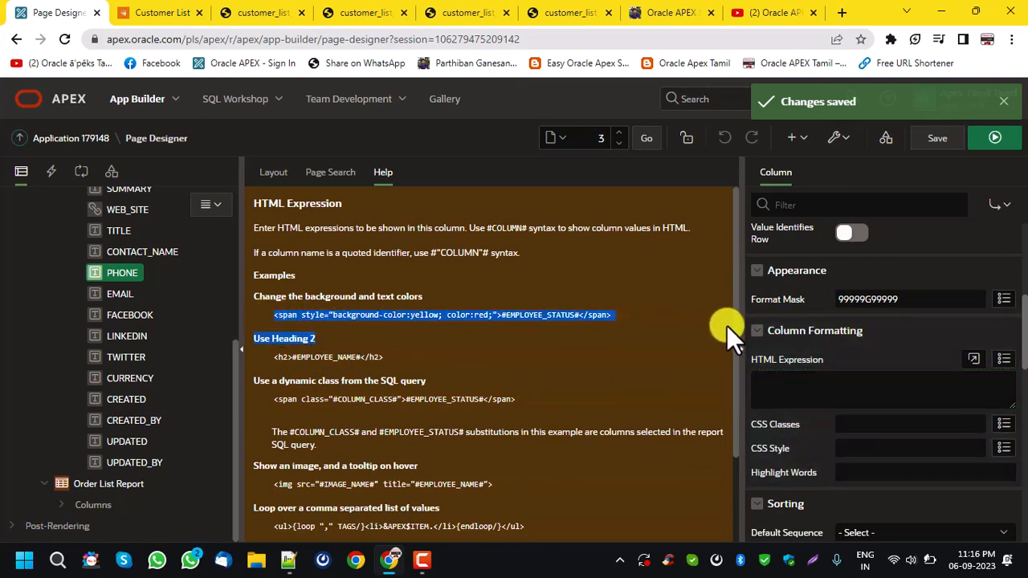
key("ctrl+c")
left_click(860, 390)
key("ctrl+v")
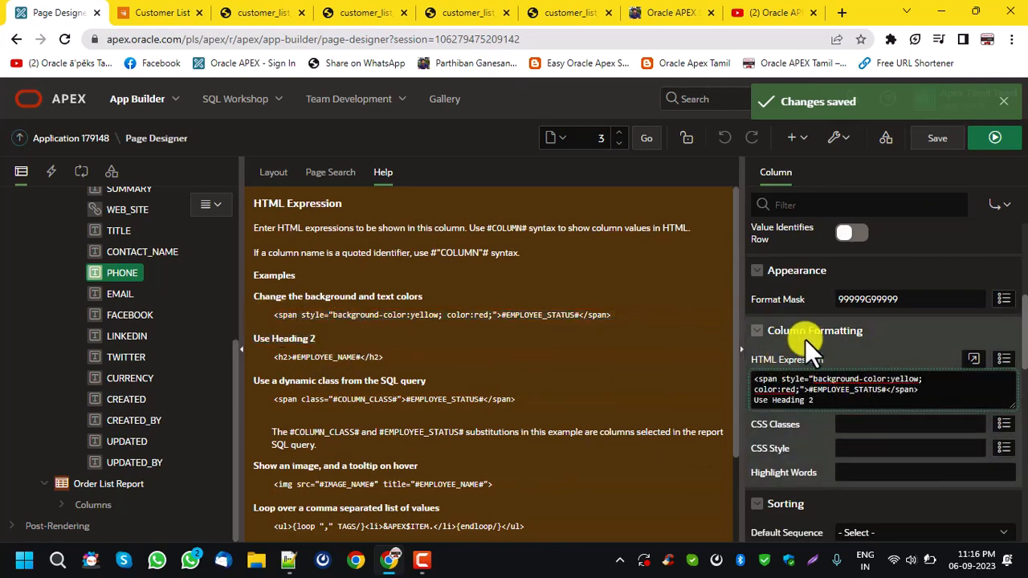
Replace EMPLOYEE_STATUS with the column name PHONE in the HTML Expression and save the page.
scroll(858, 325, "up", 3)
scroll(858, 324, "up", 1)
double_click(847, 269)
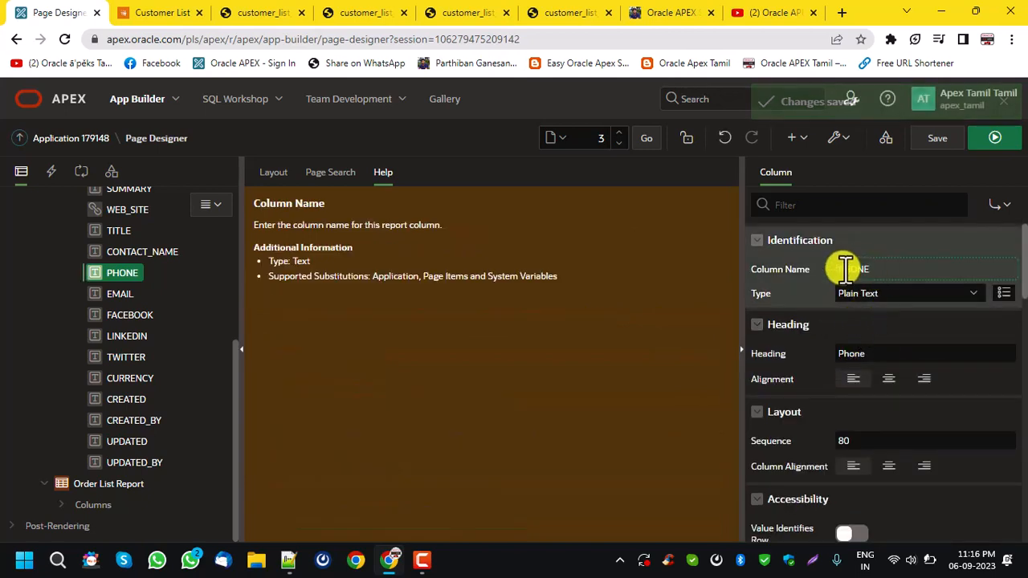
scroll(773, 392, "down", 5)
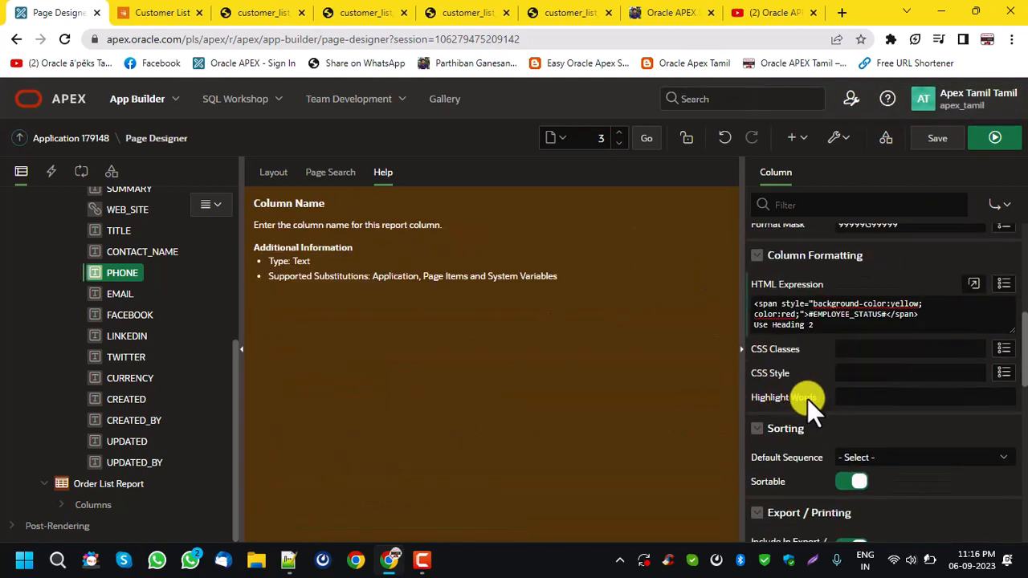
left_click_drag(813, 304, 843, 311)
double_click(843, 314)
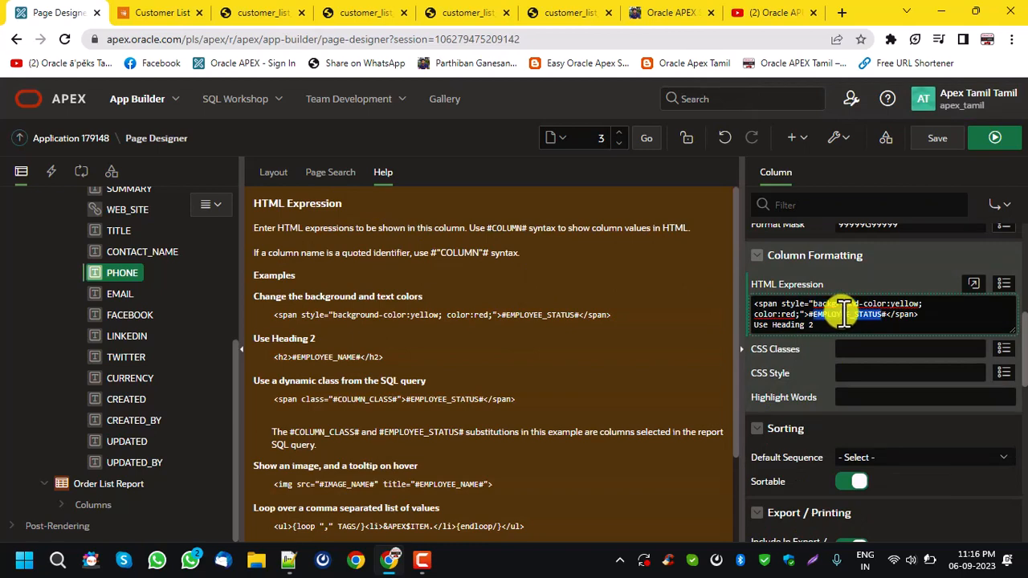
key("ctrl+v")
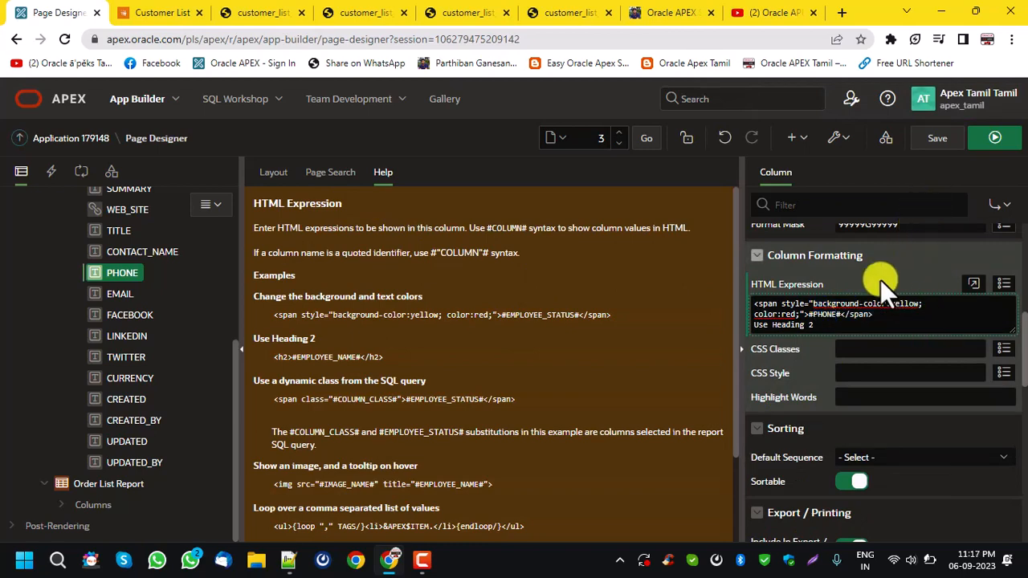
left_click(950, 137)
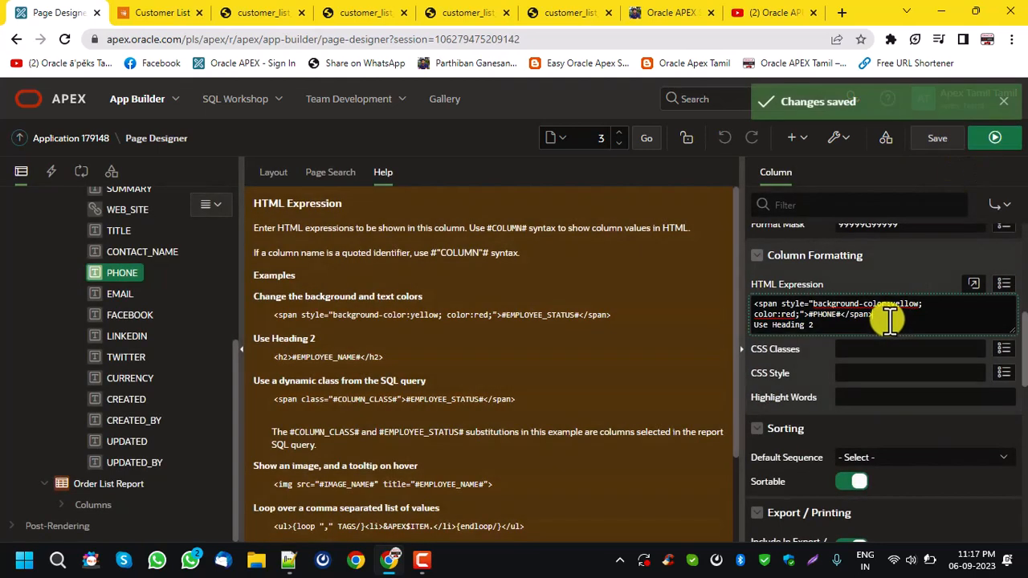
Remove the stray "Use Heading 2" line from the HTML Expression, save and run the page, and check the Phone column's colors.
left_click_drag(886, 323, 898, 329)
key("BackSpace")
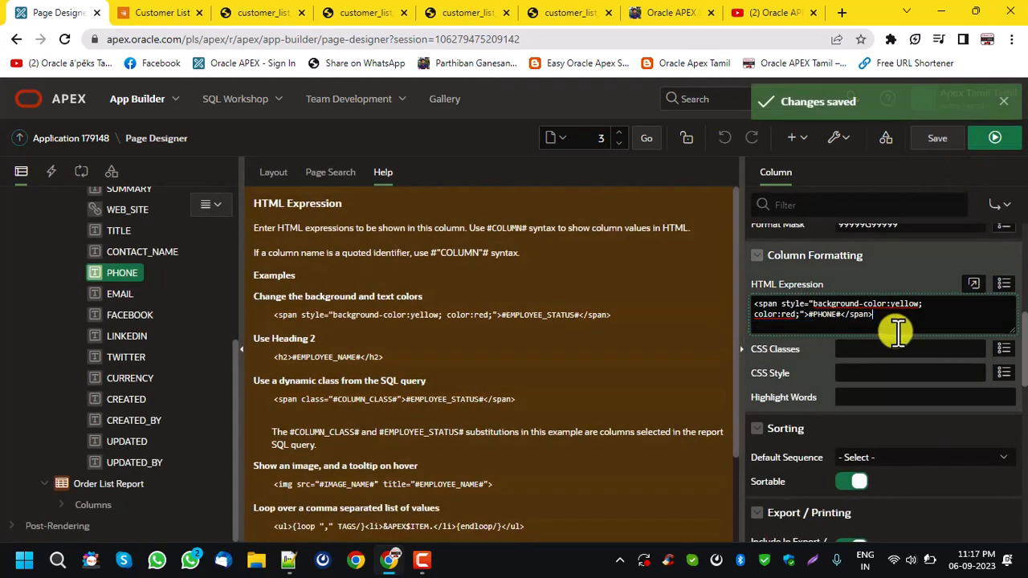
left_click(934, 137)
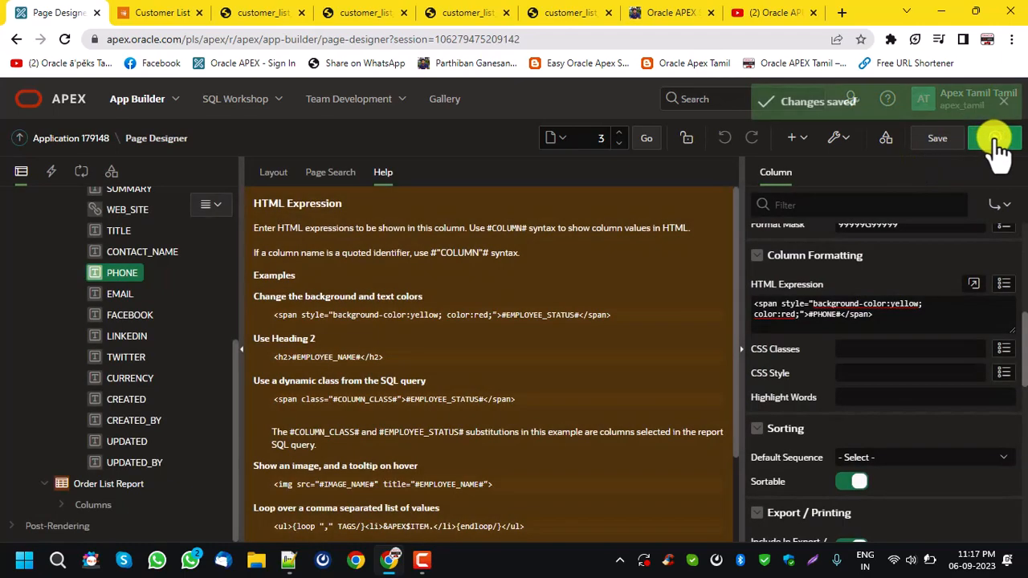
left_click(993, 138)
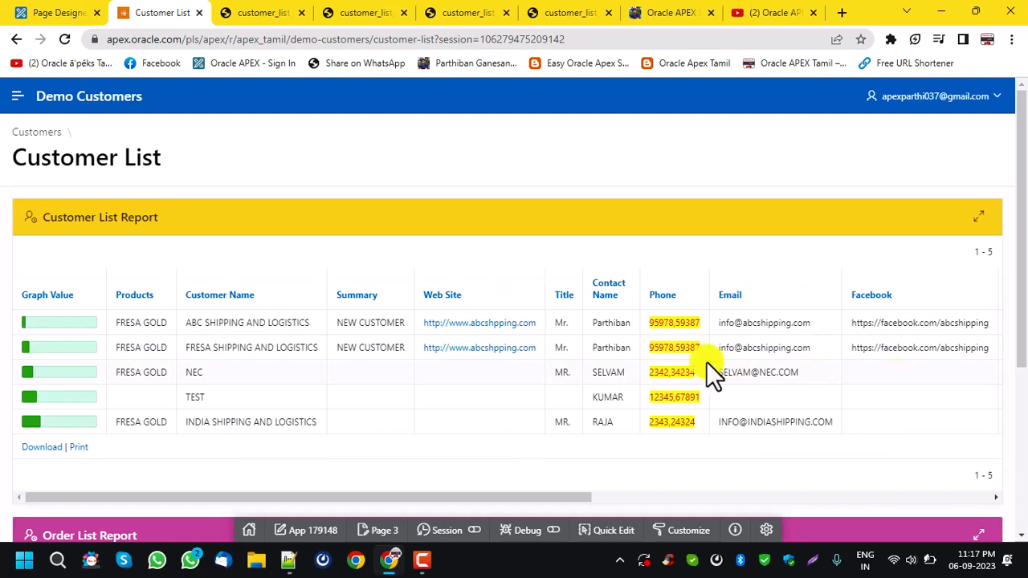
left_click_drag(646, 323, 715, 347)
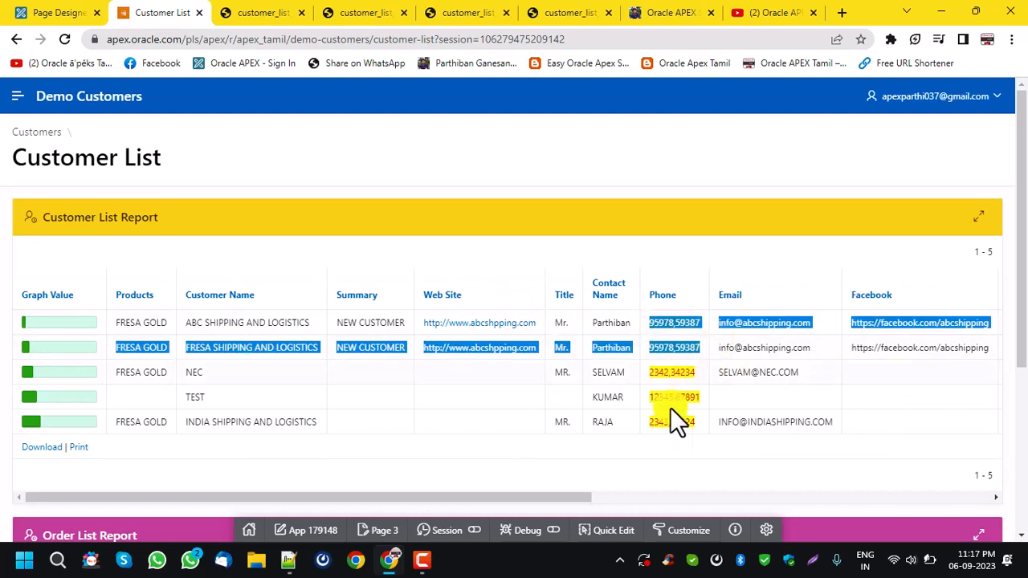
left_click(671, 408)
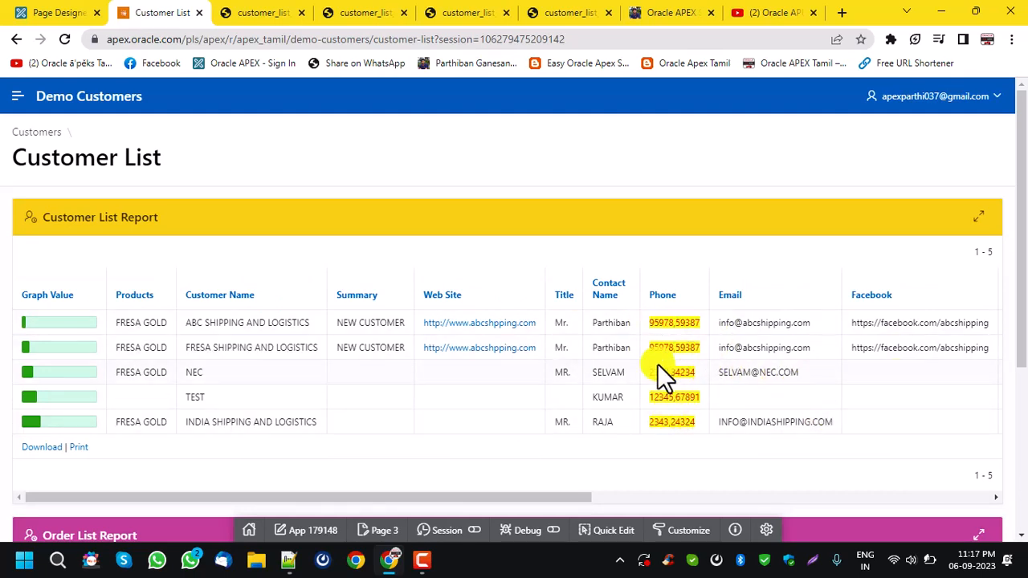
Read the help for the PHONE column's CSS Classes, CSS Style and Highlight Words, and examine the running report's sortable column headings.
left_click(60, 13)
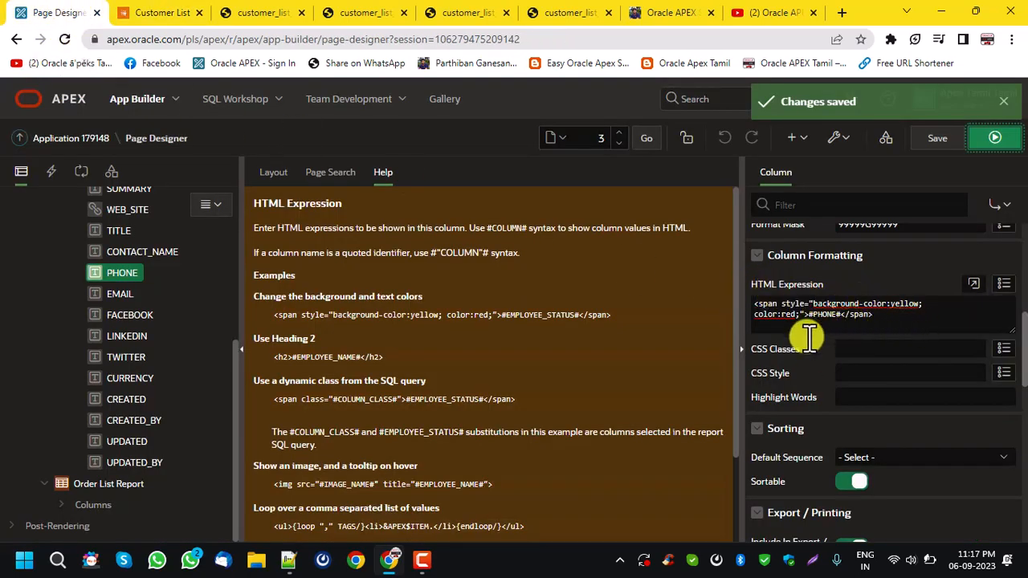
left_click(866, 352)
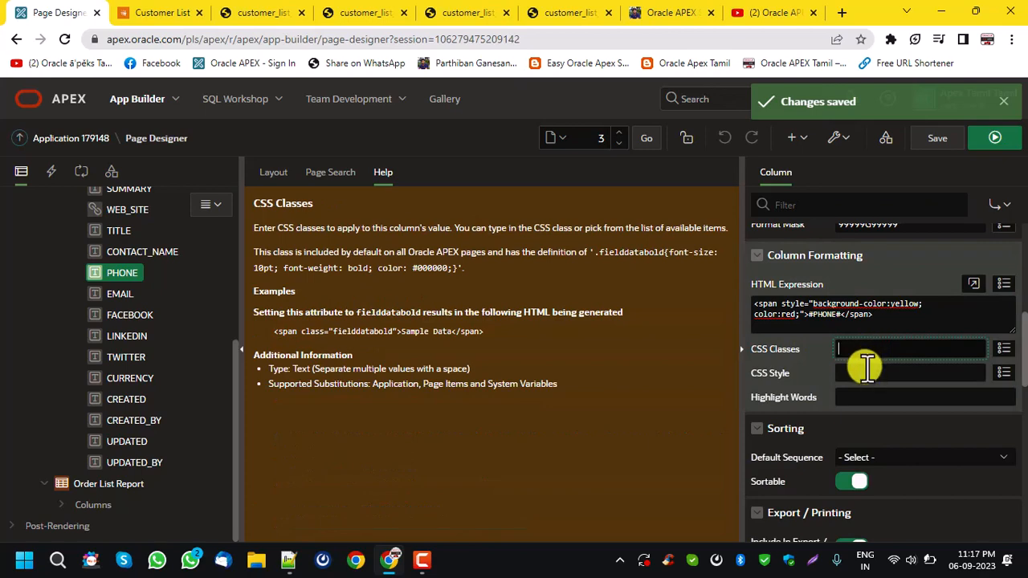
left_click(866, 370)
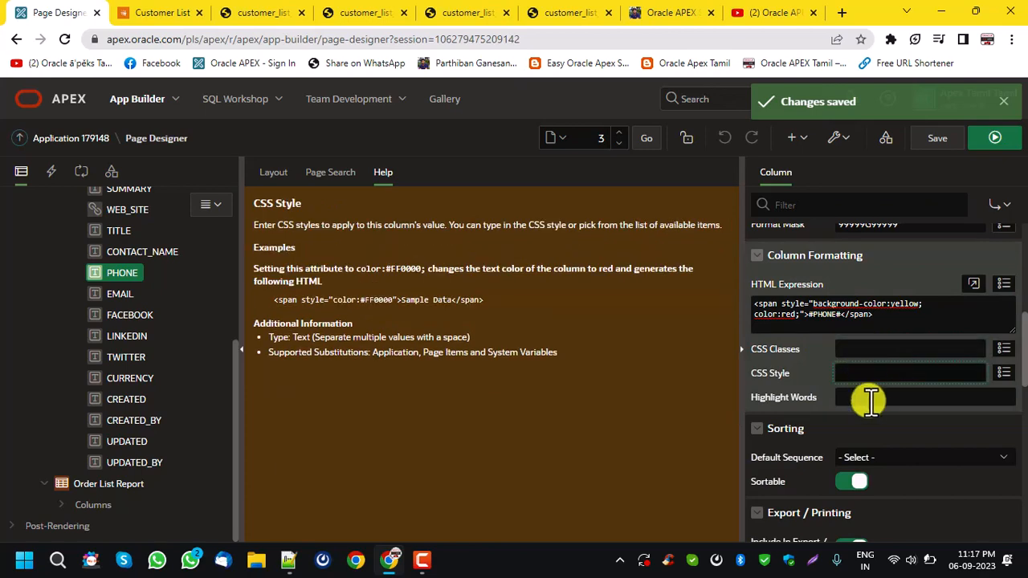
left_click(869, 399)
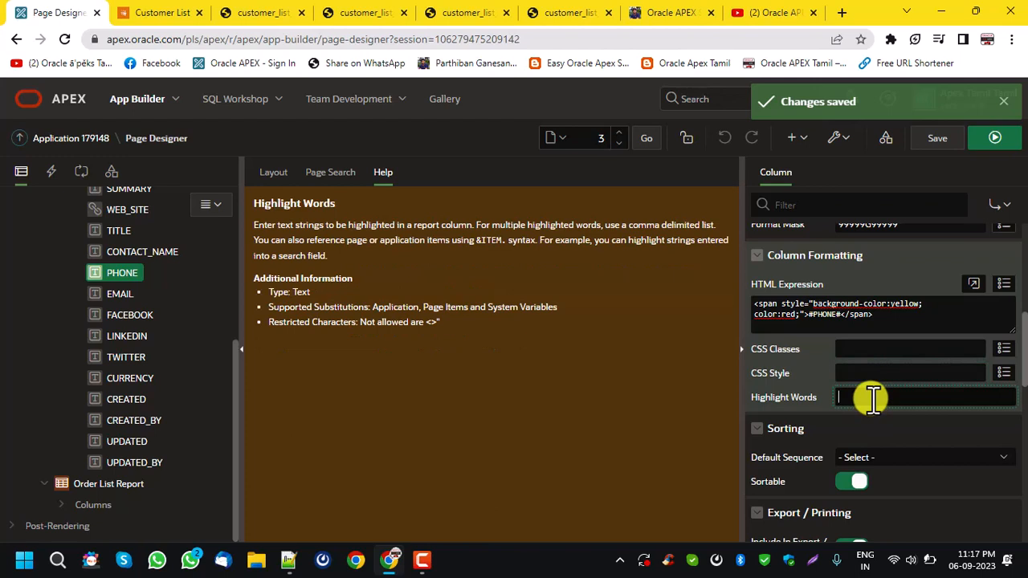
scroll(873, 397, "down", 1)
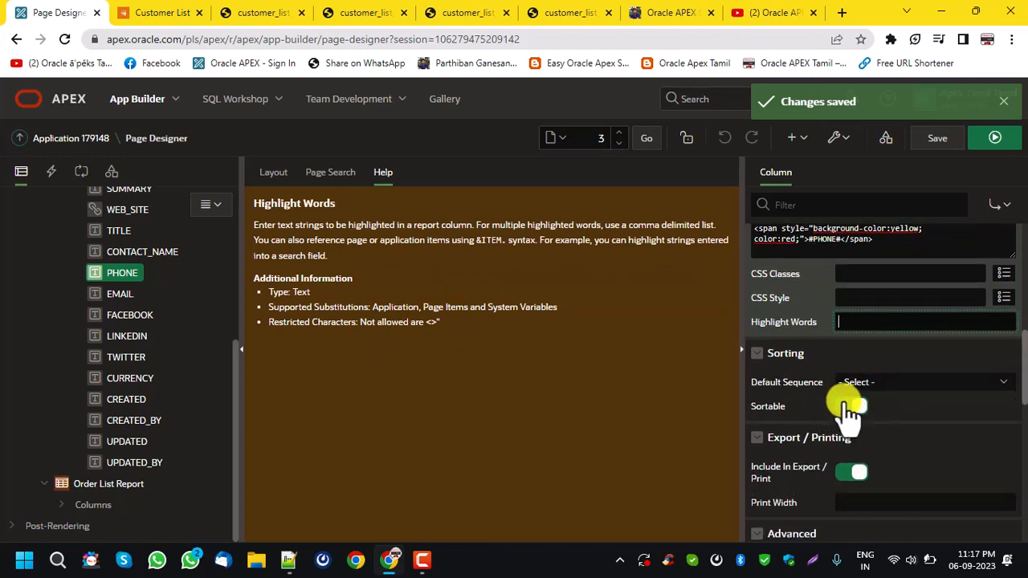
left_click(193, 12)
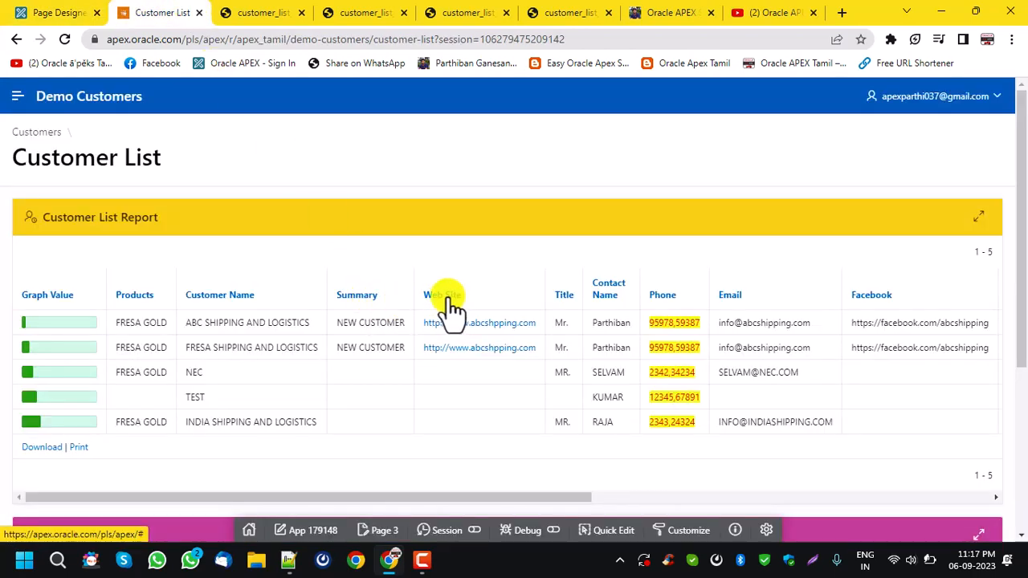
left_click(76, 12)
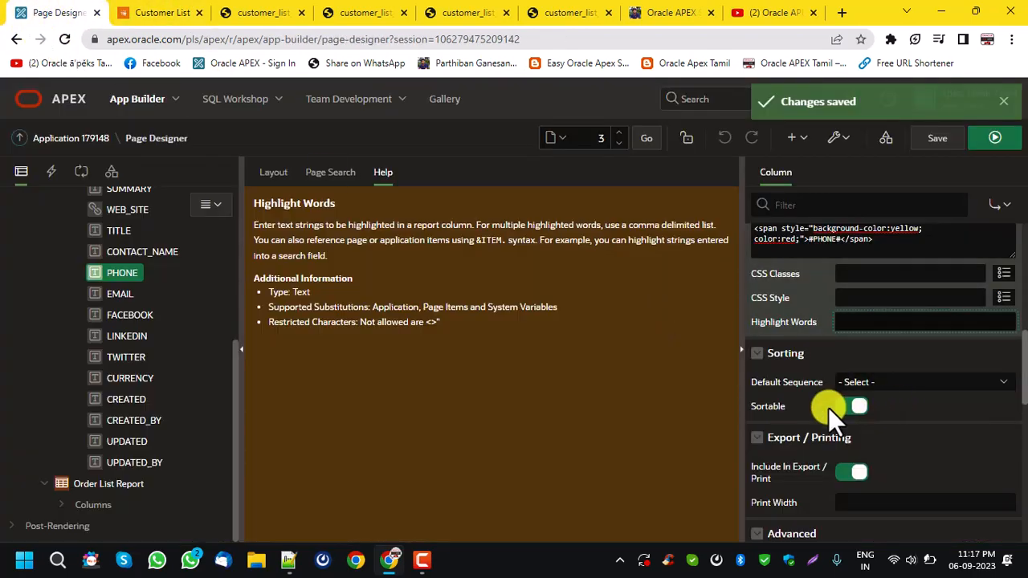
Turn off Include In Export / Print for the PHONE column.
scroll(852, 414, "down", 1)
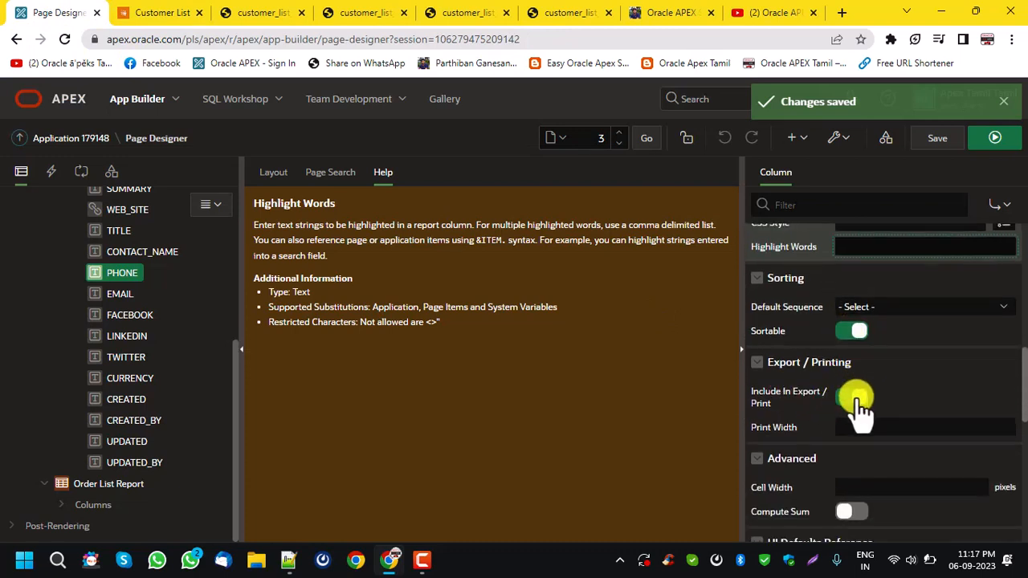
left_click(855, 398)
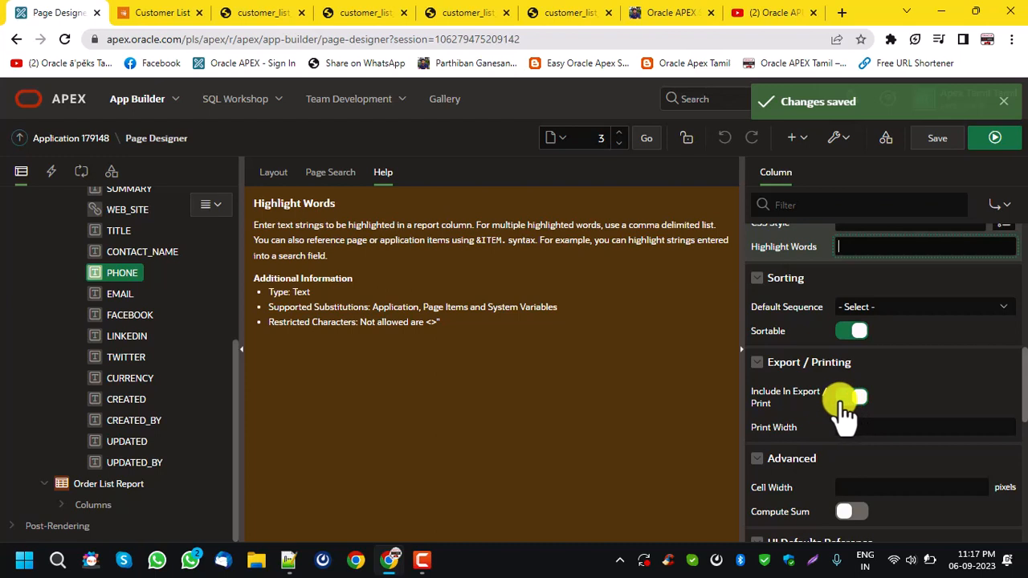
left_click(845, 399)
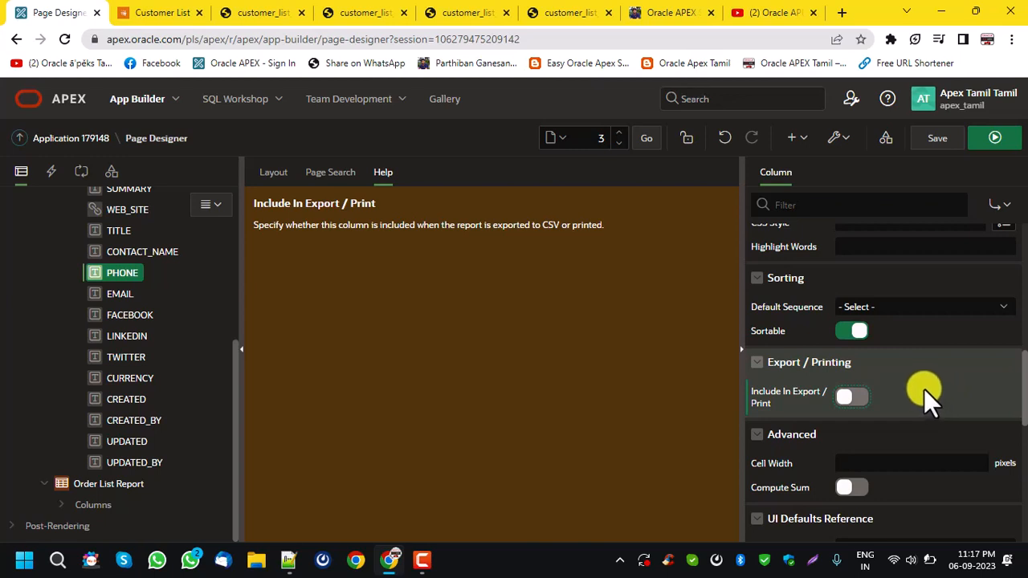
Turn on Compute Sum for the PHONE column after reviewing the running report, and save the page.
scroll(924, 389, "down", 1)
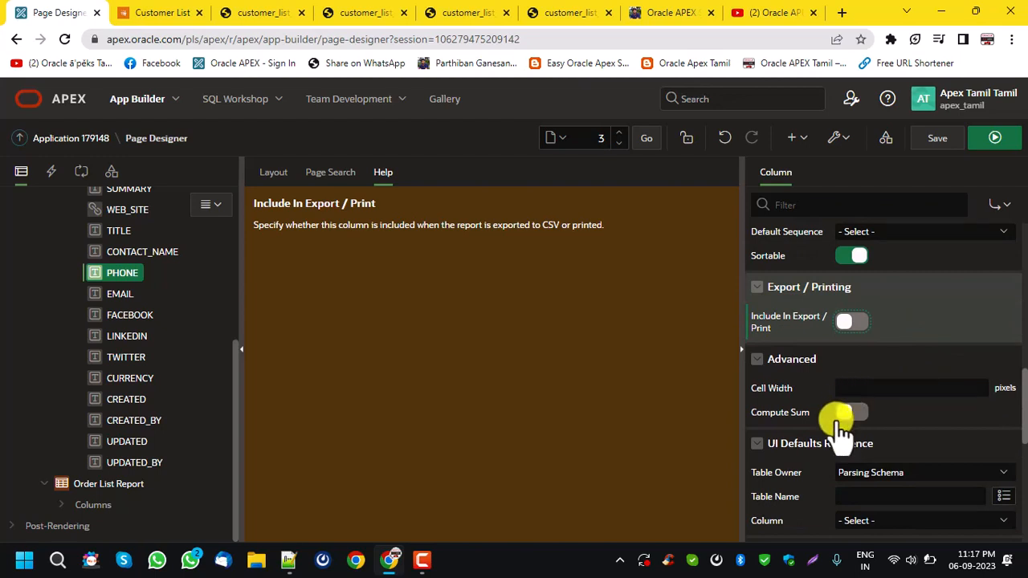
left_click(132, 12)
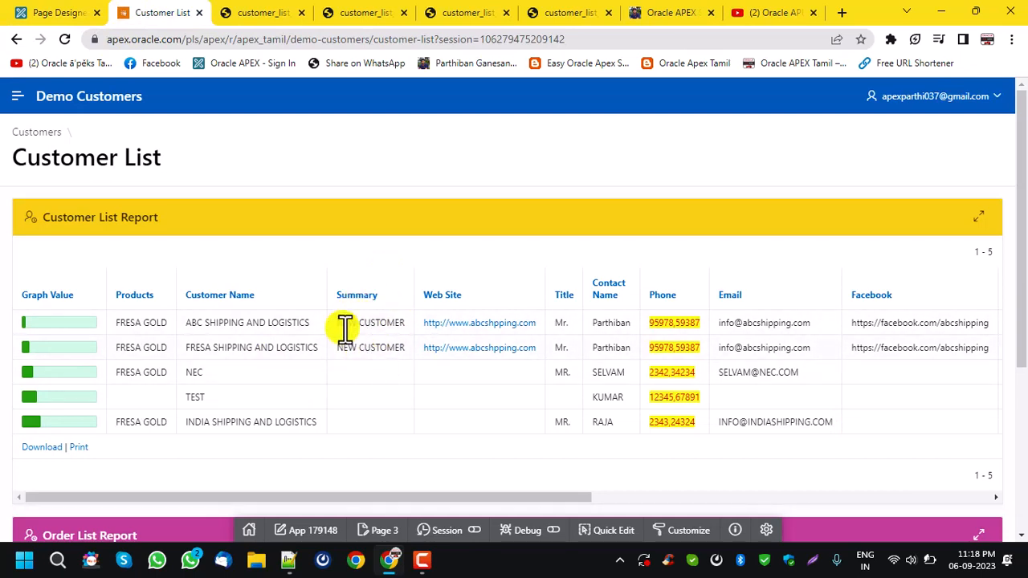
left_click(61, 13)
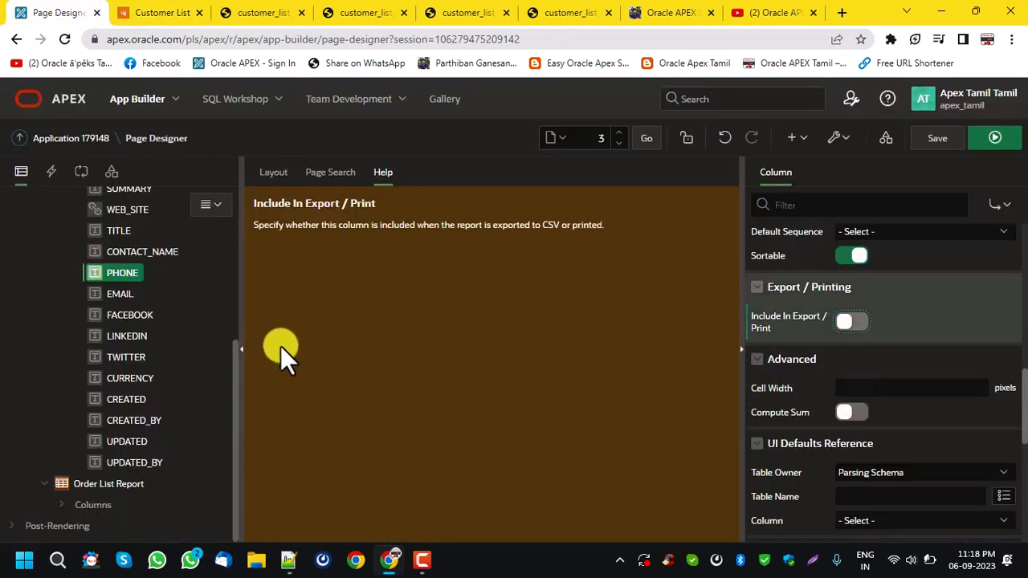
left_click(858, 413)
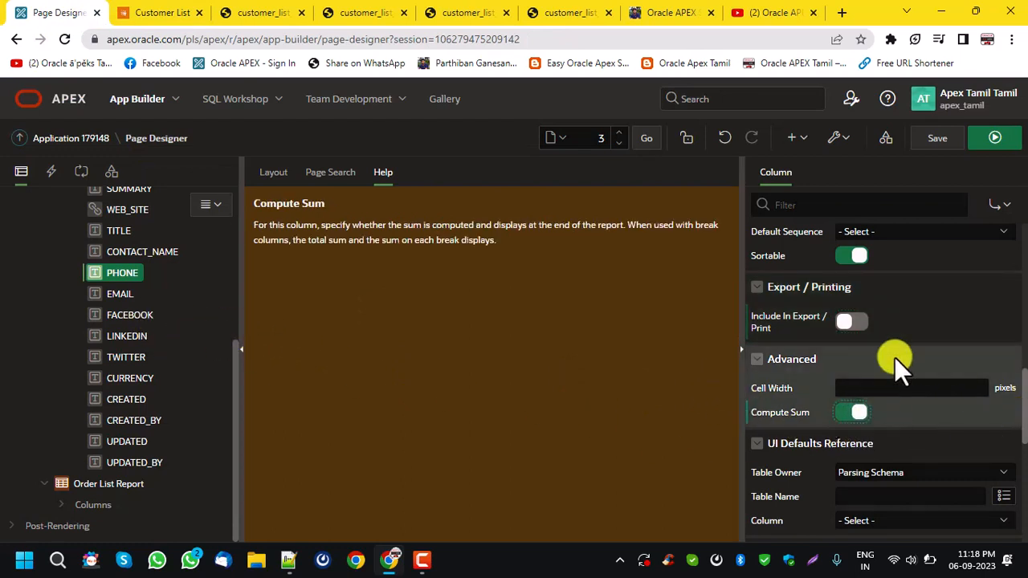
left_click(942, 141)
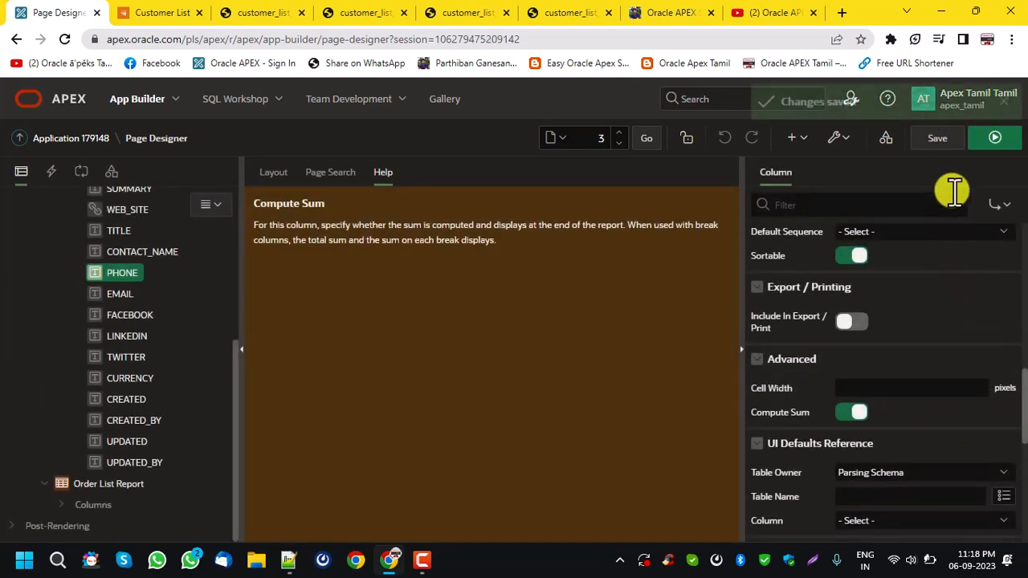
Run the Customer List page and check the computed sum under the Phone column.
left_click(993, 139)
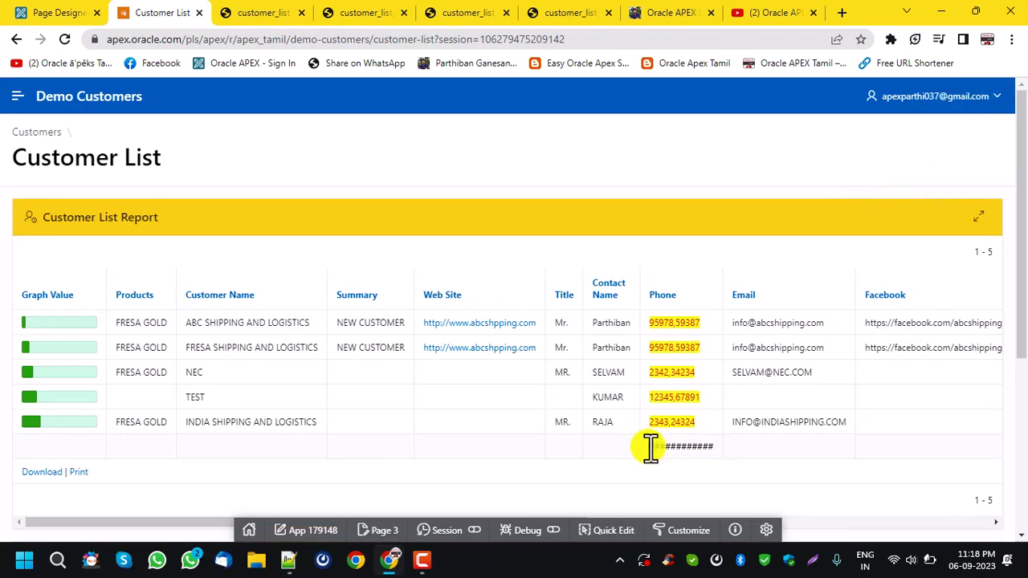
left_click_drag(651, 448, 712, 447)
left_click(24, 13)
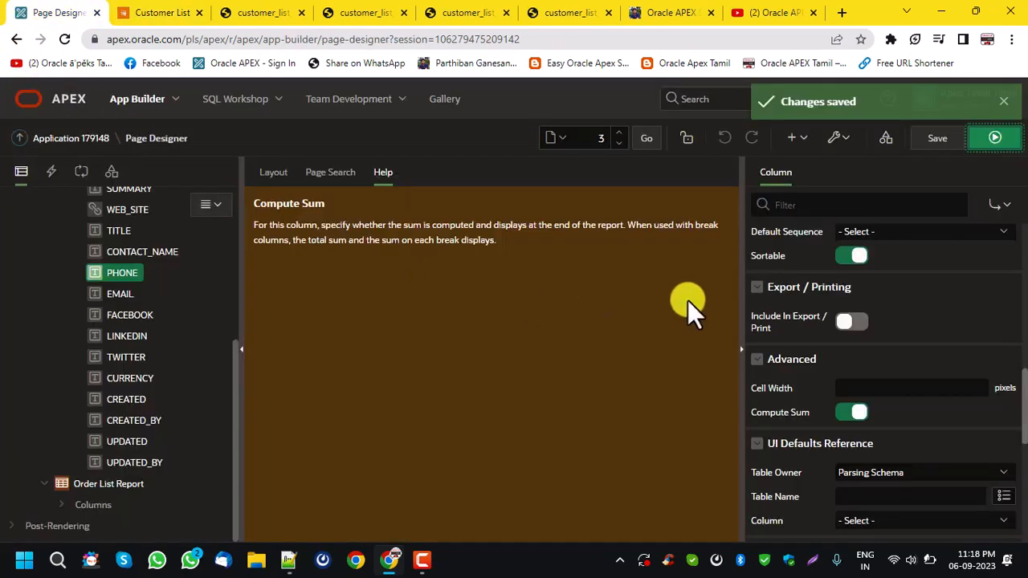
Pick the 5,234.1000 sample as the PHONE column's format mask.
scroll(960, 381, "up", 5)
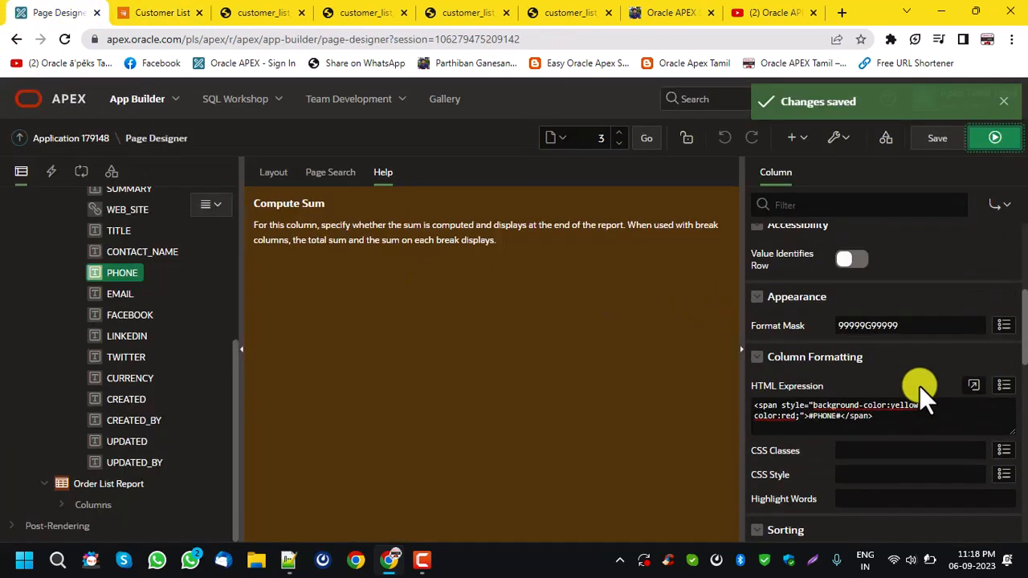
left_click(1002, 374)
scroll(474, 345, "down", 3)
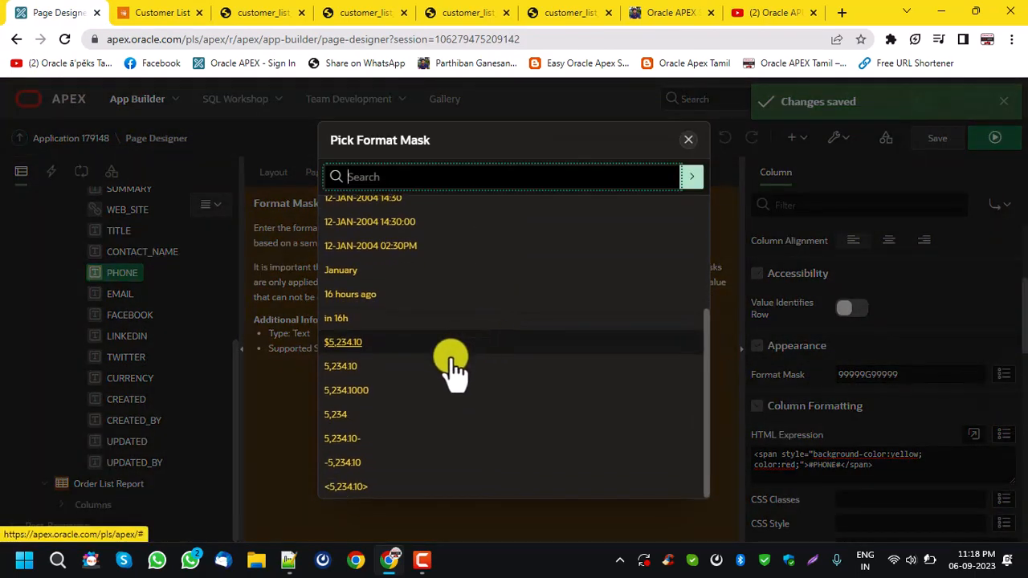
left_click(370, 392)
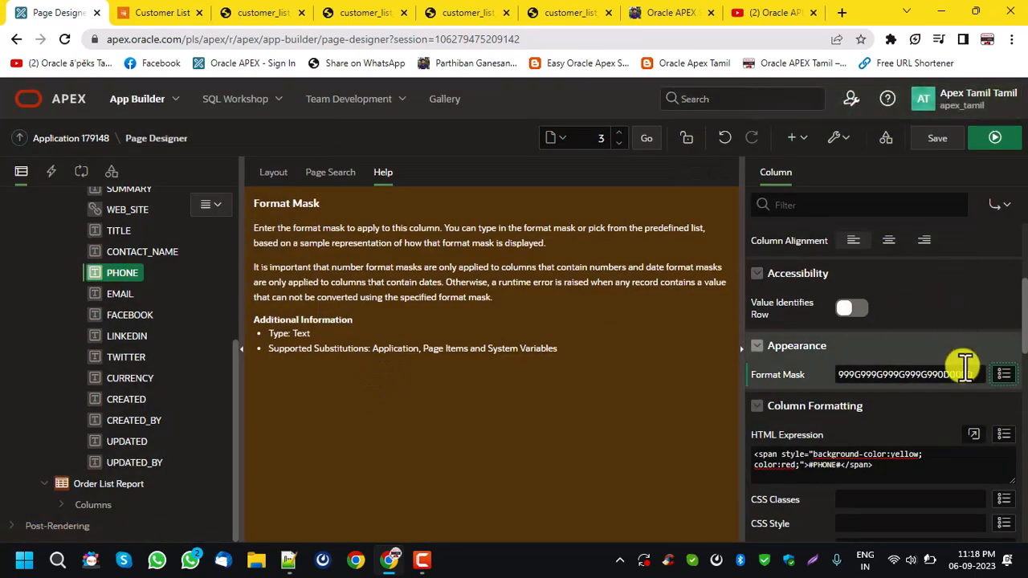
Set the PHONE column's format mask to the 5,234.10 sample, save and run the page, and check the Phone sum.
left_click(1003, 375)
scroll(349, 429, "down", 3)
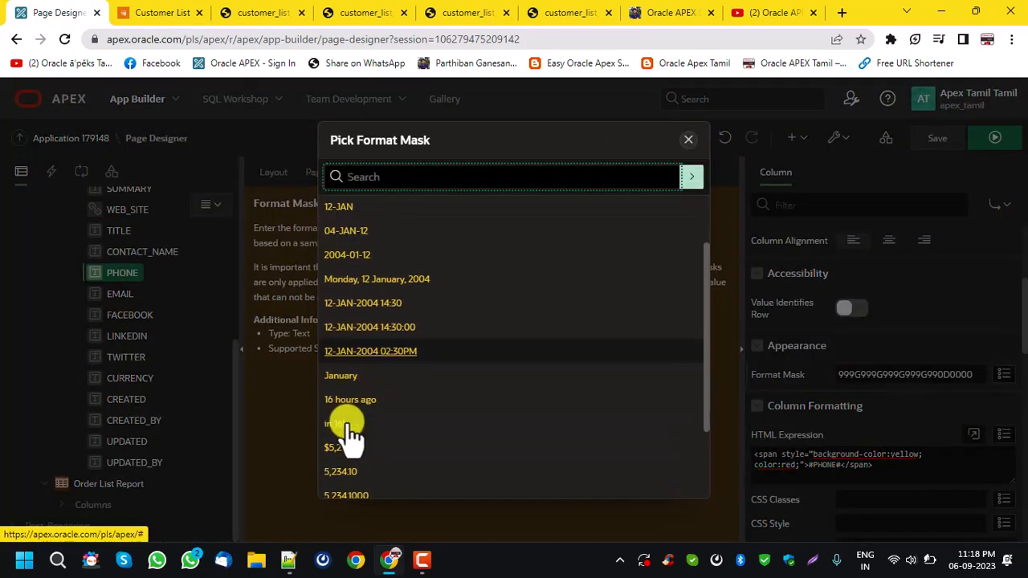
left_click(368, 472)
left_click(935, 138)
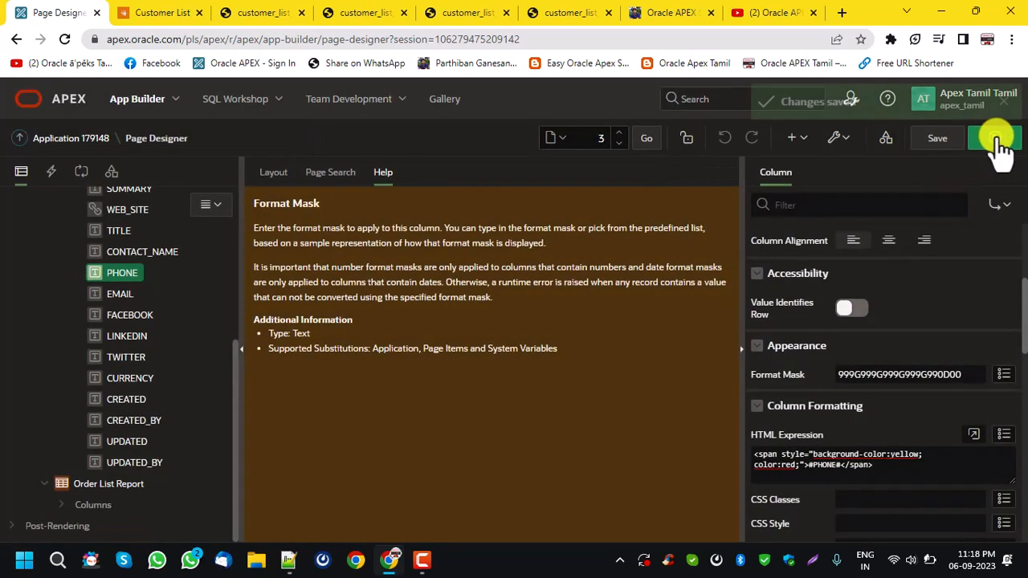
left_click(993, 137)
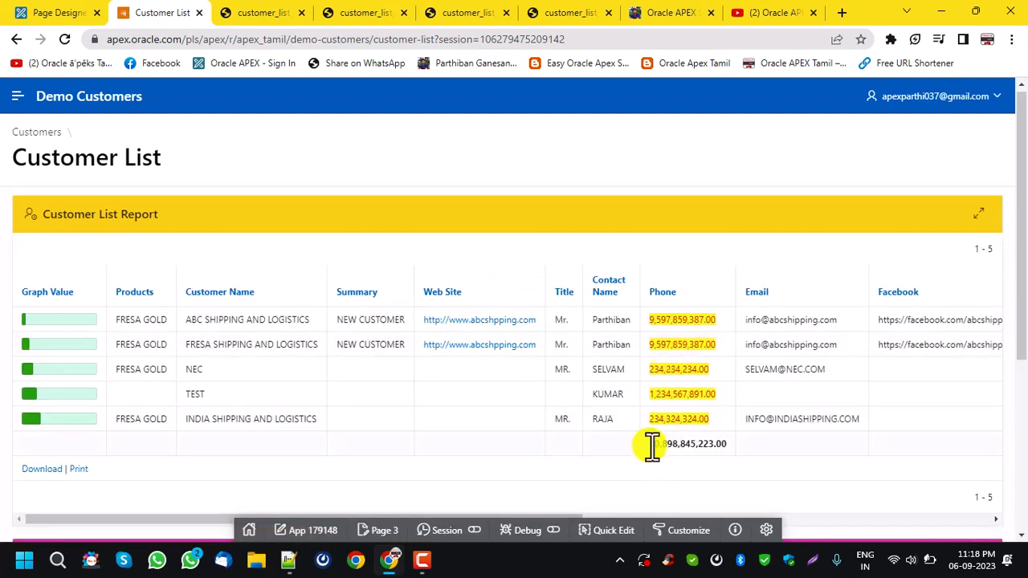
left_click_drag(648, 444, 727, 446)
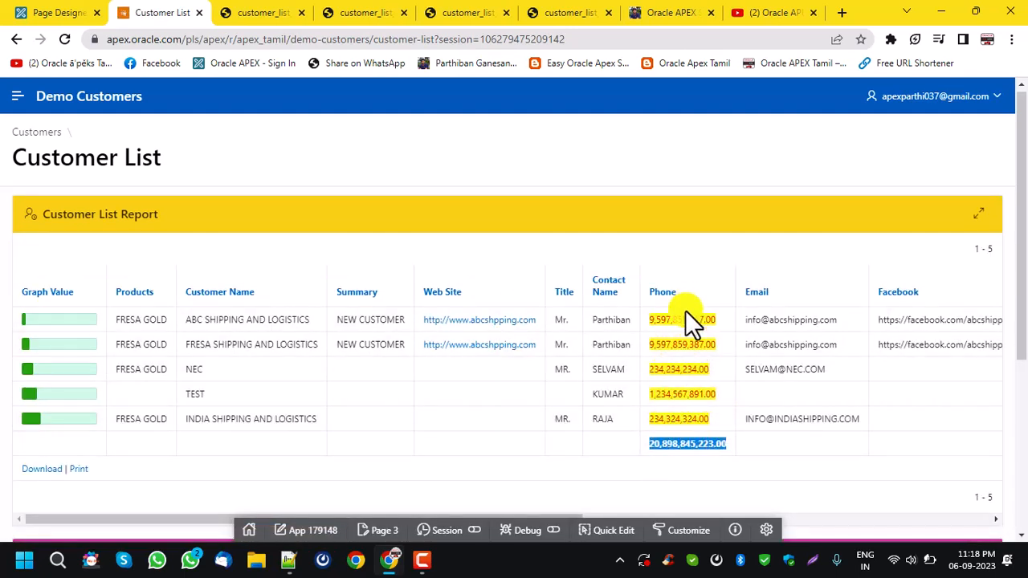
Set the PHONE column's alignment and heading alignment to end, and save the page.
left_click(74, 16)
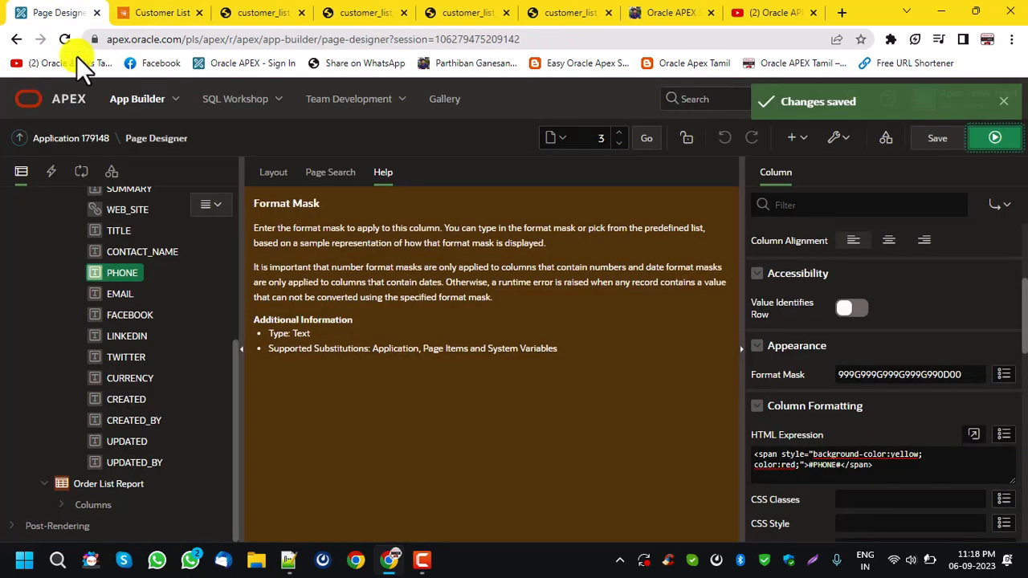
left_click(924, 241)
scroll(949, 271, "up", 1)
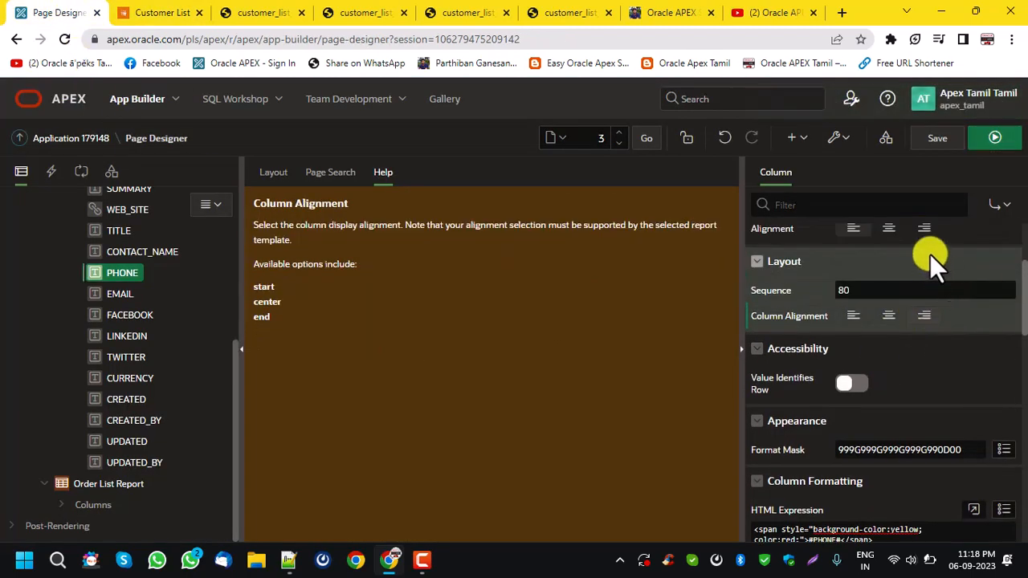
left_click(925, 228)
scroll(931, 241, "up", 2)
left_click(942, 146)
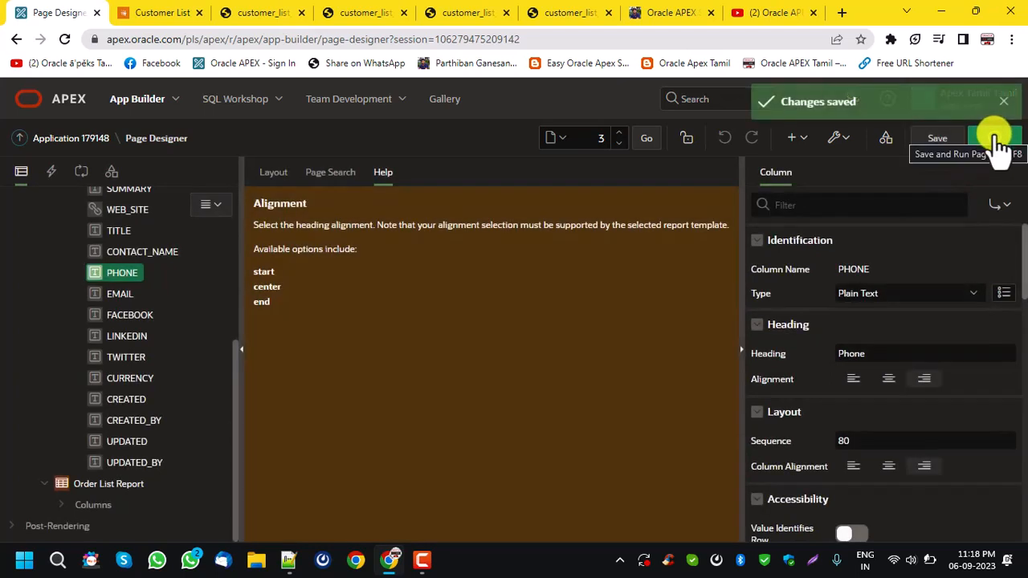
Change the PHONE column's heading to "Amount", then save and run the page to review the report.
left_click_drag(876, 358, 811, 351)
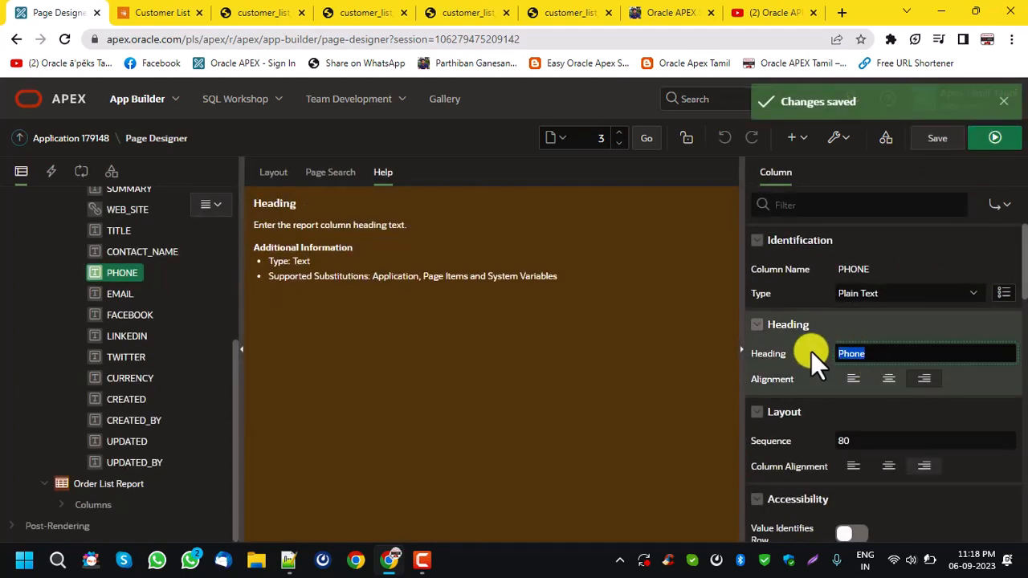
type("AMOUN")
key("ctrl+a")
type("Amount")
left_click(942, 144)
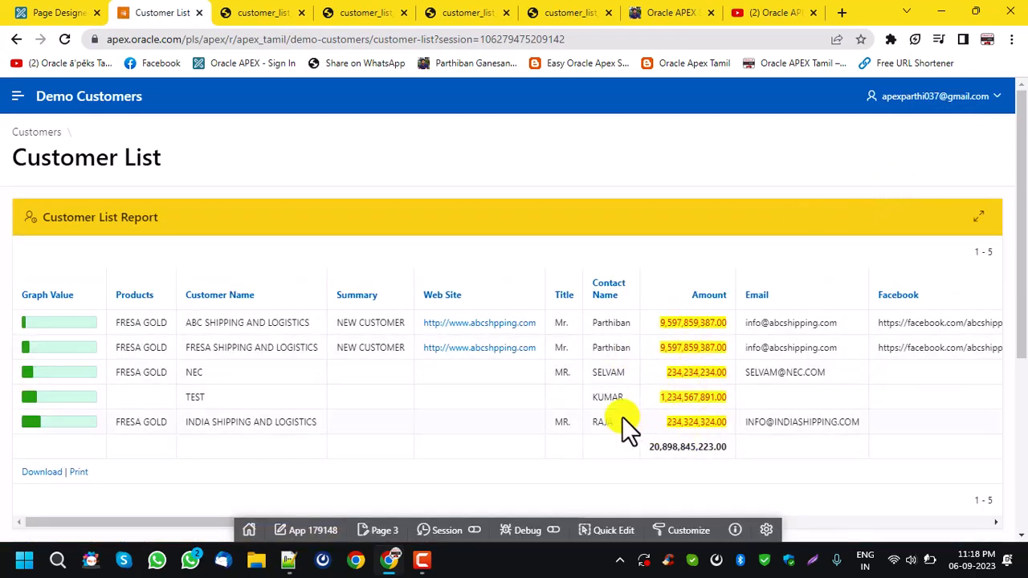
Examine the PHONE column's remaining properties, including the UI Defaults Reference column choices and the Server-side Condition types.
left_click(80, 12)
scroll(936, 389, "down", 5)
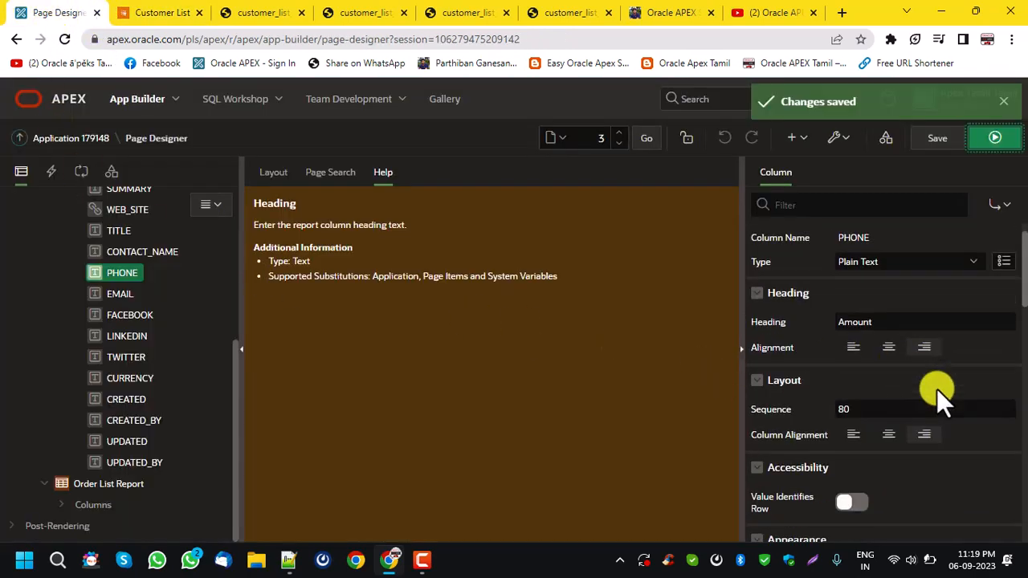
scroll(936, 388, "down", 3)
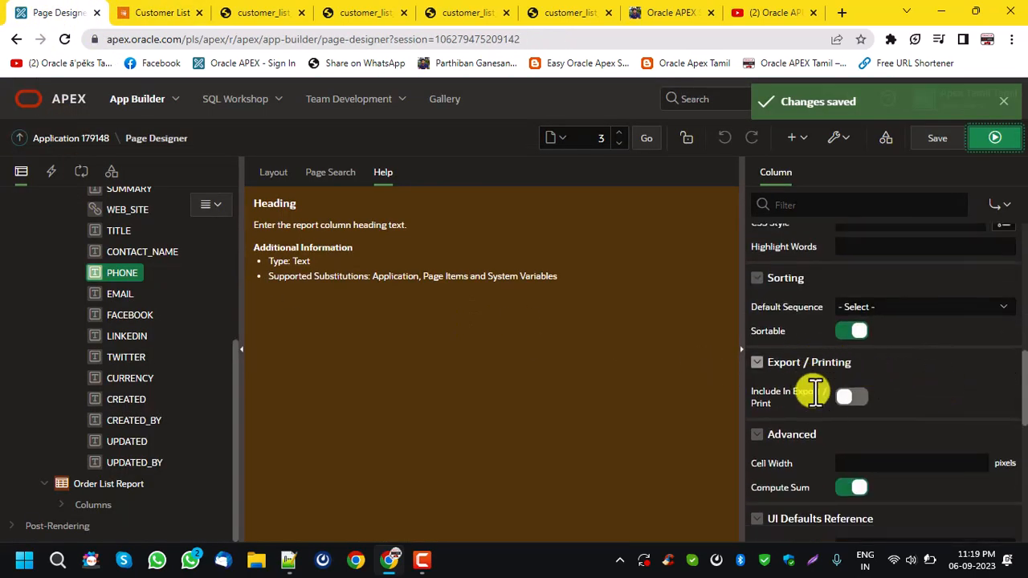
scroll(815, 393, "down", 1)
scroll(828, 394, "down", 1)
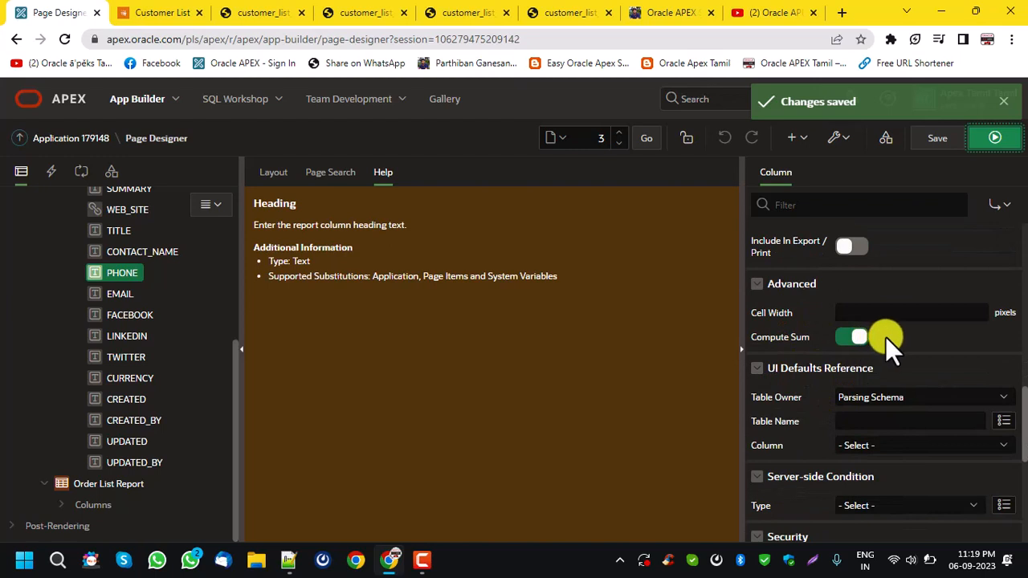
scroll(887, 341, "down", 1)
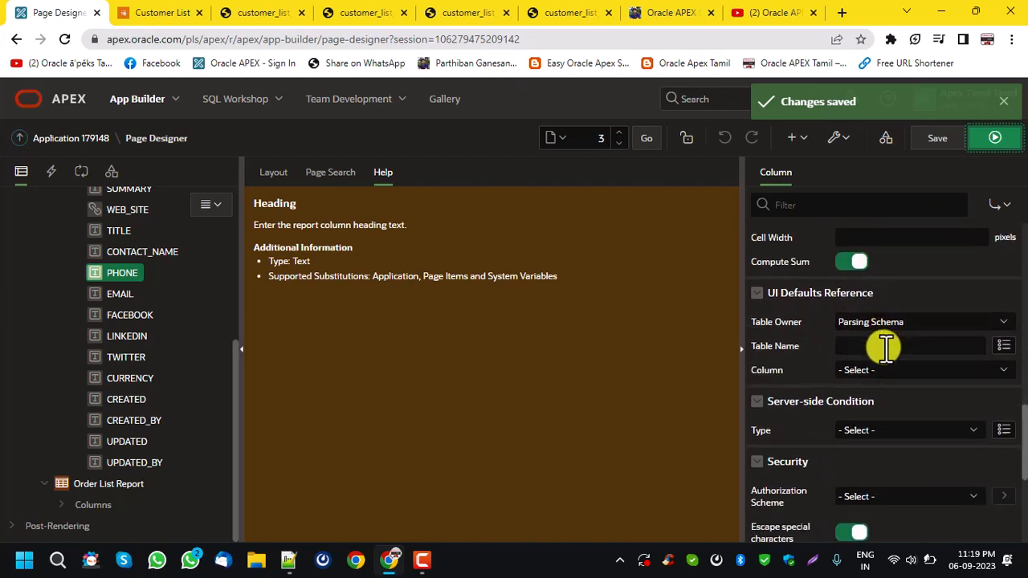
left_click(879, 372)
left_click(878, 372)
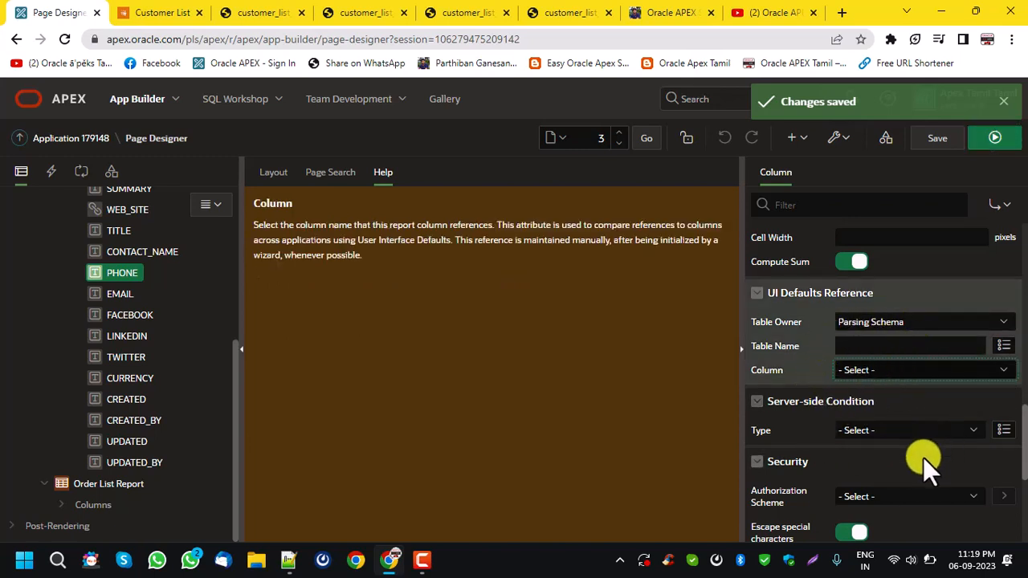
scroll(925, 435, "down", 1)
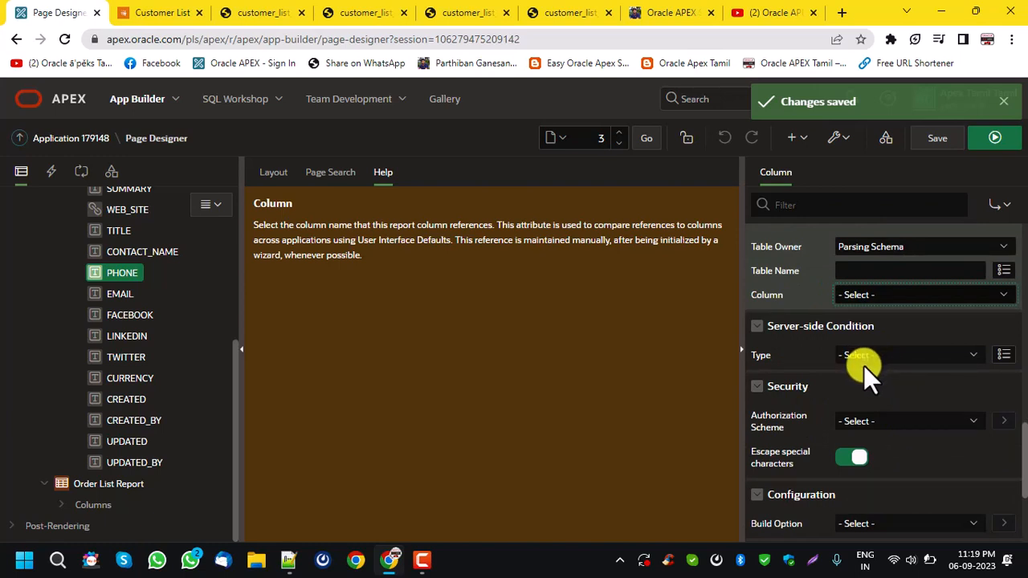
left_click(864, 364)
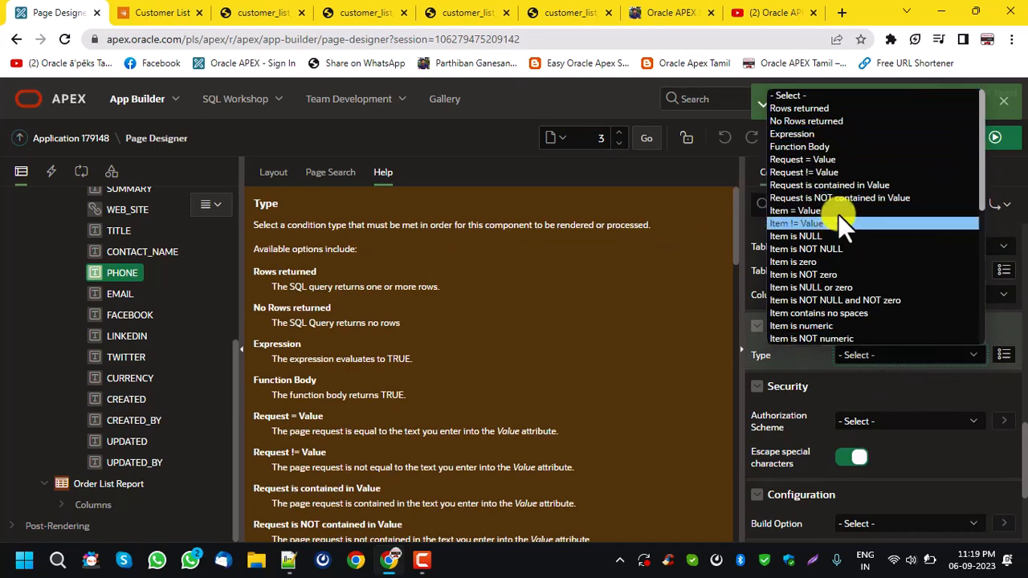
left_click(876, 357)
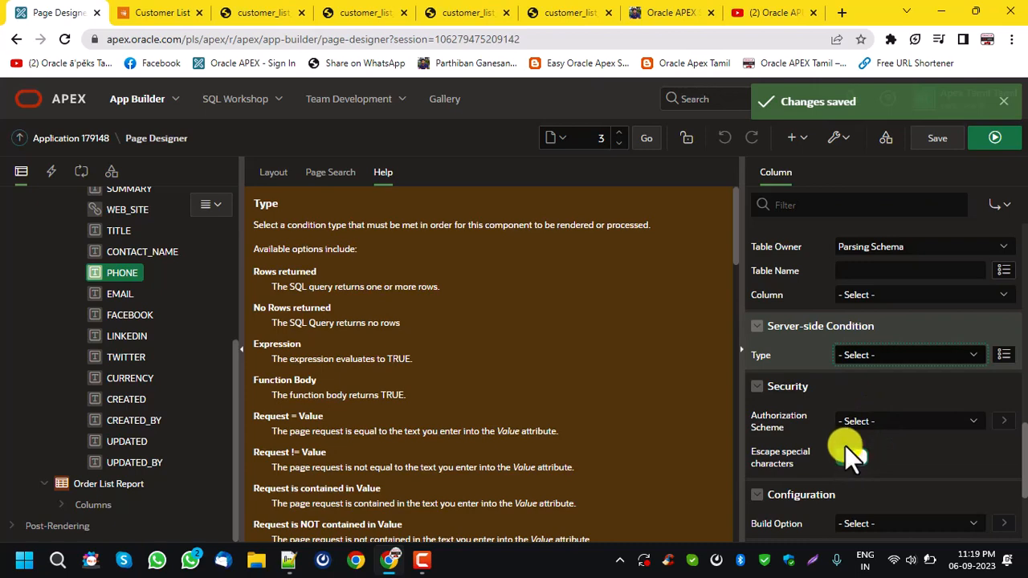
Review the Customer Name values in the running report and turn off Escape special characters for the PHONE column.
left_click(161, 12)
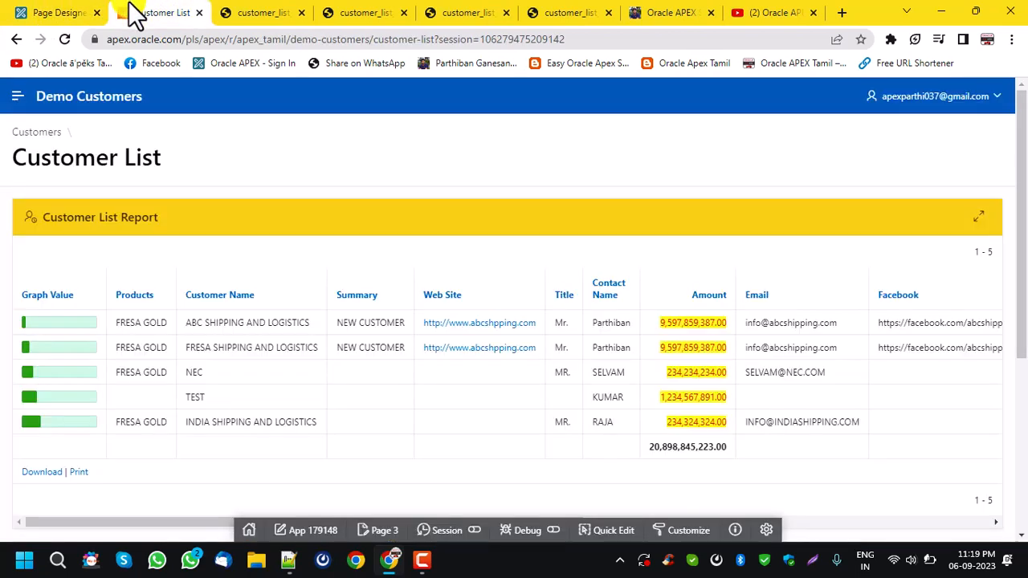
left_click_drag(192, 323, 314, 319)
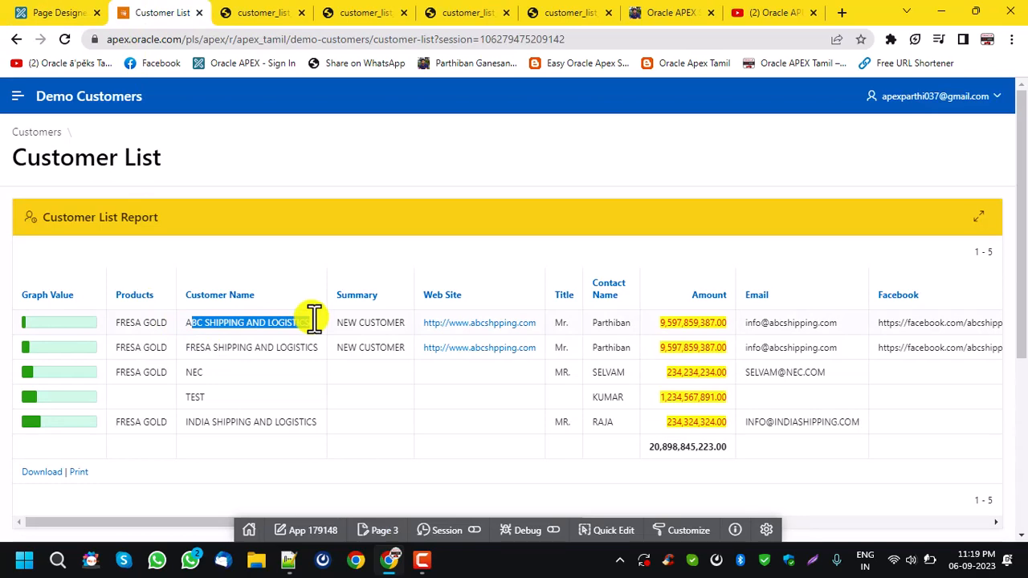
left_click(73, 13)
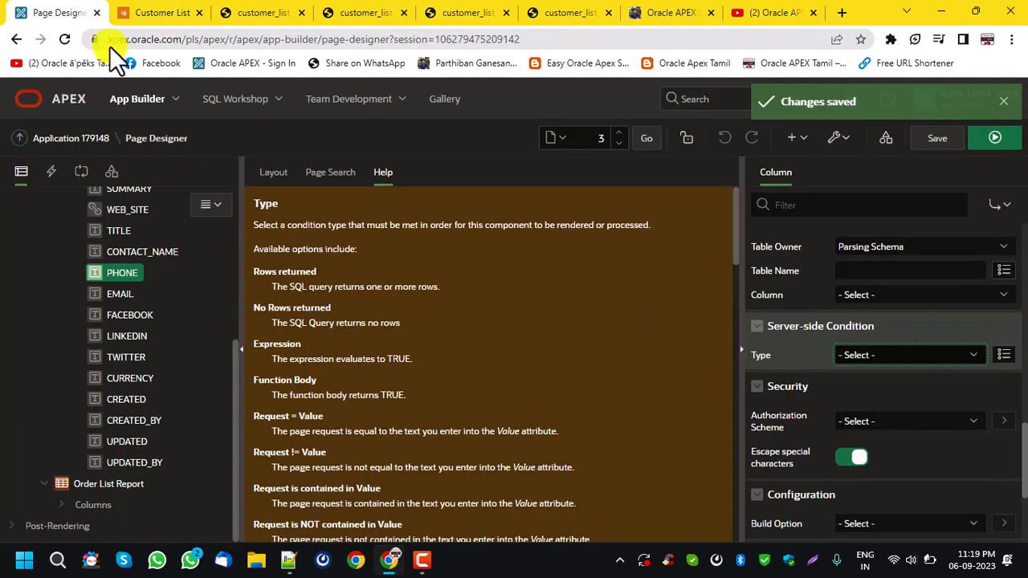
left_click(143, 12)
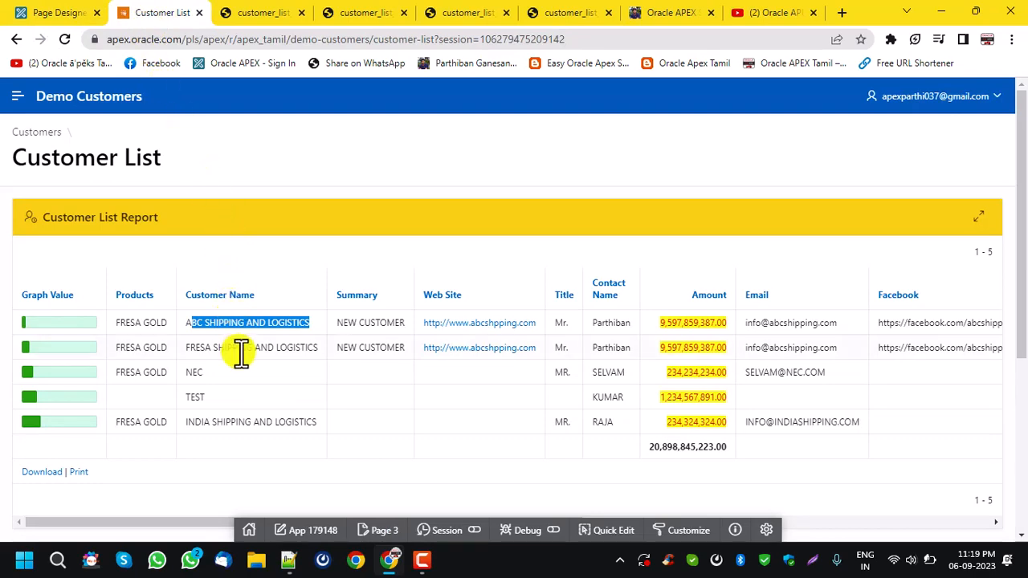
left_click(62, 11)
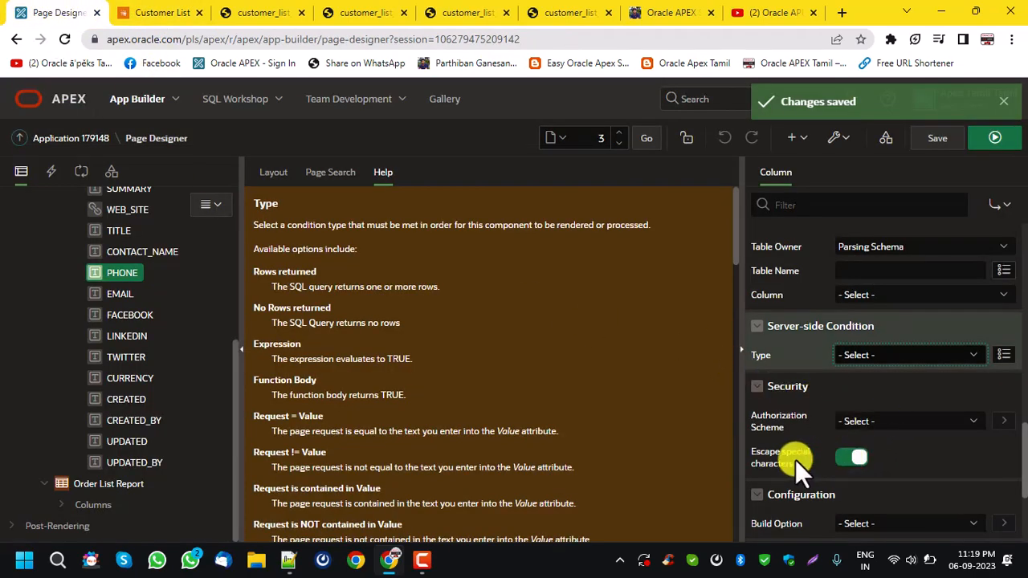
left_click(860, 458)
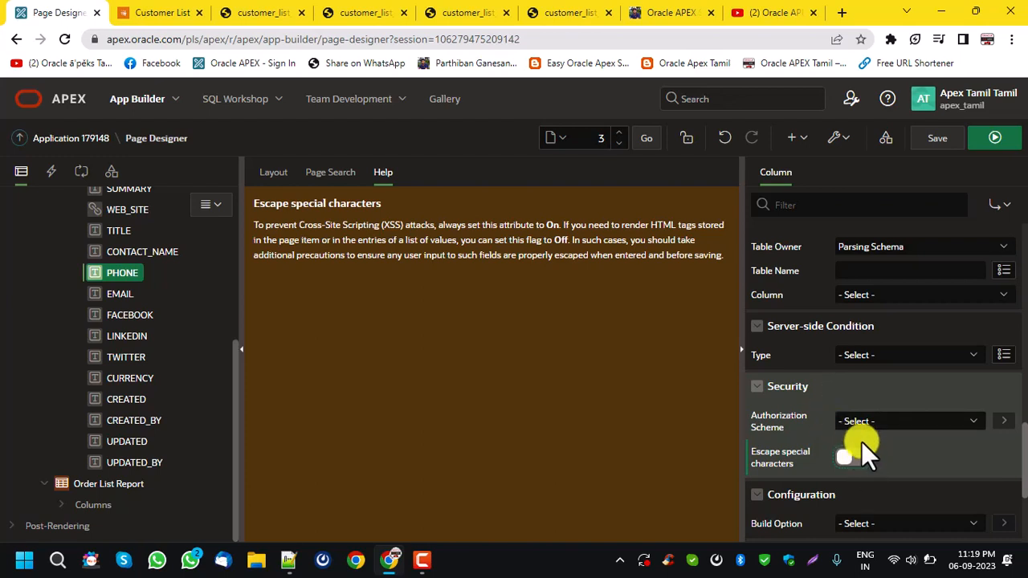
Read the help for the PHONE column's Build Option and Comments, and view the available build options.
scroll(861, 438, "down", 3)
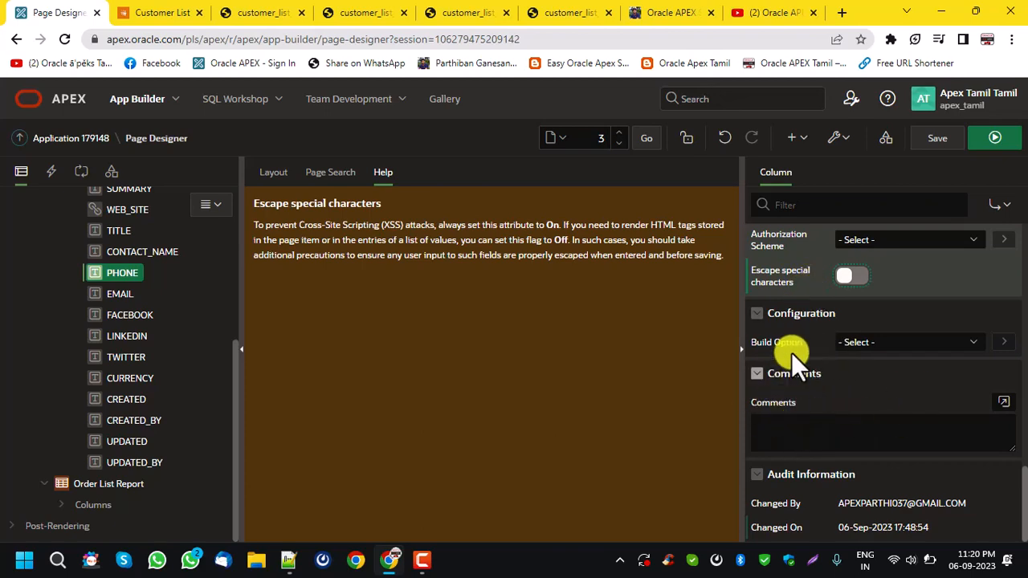
left_click(889, 345)
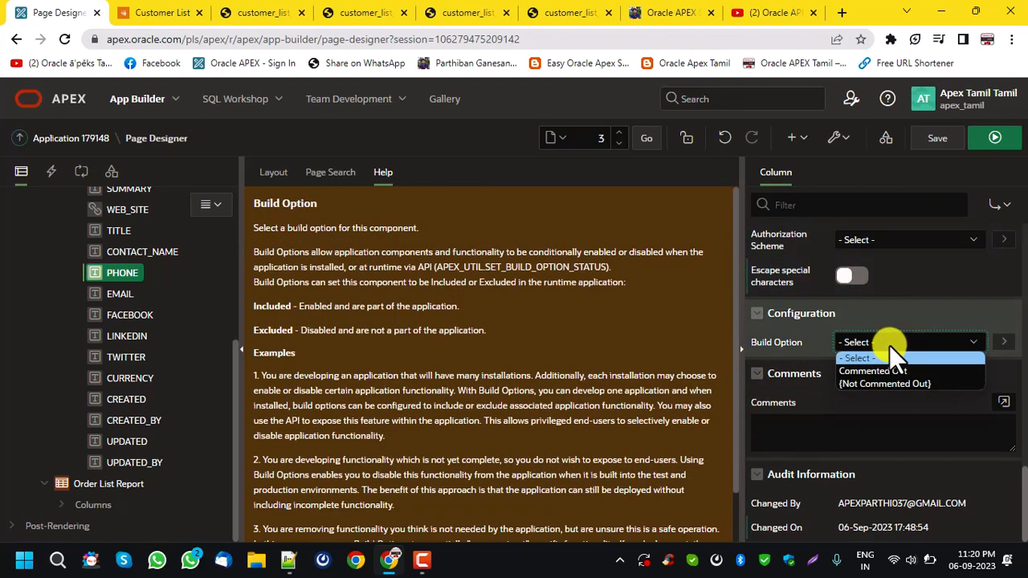
left_click(889, 345)
left_click(889, 345)
left_click(889, 346)
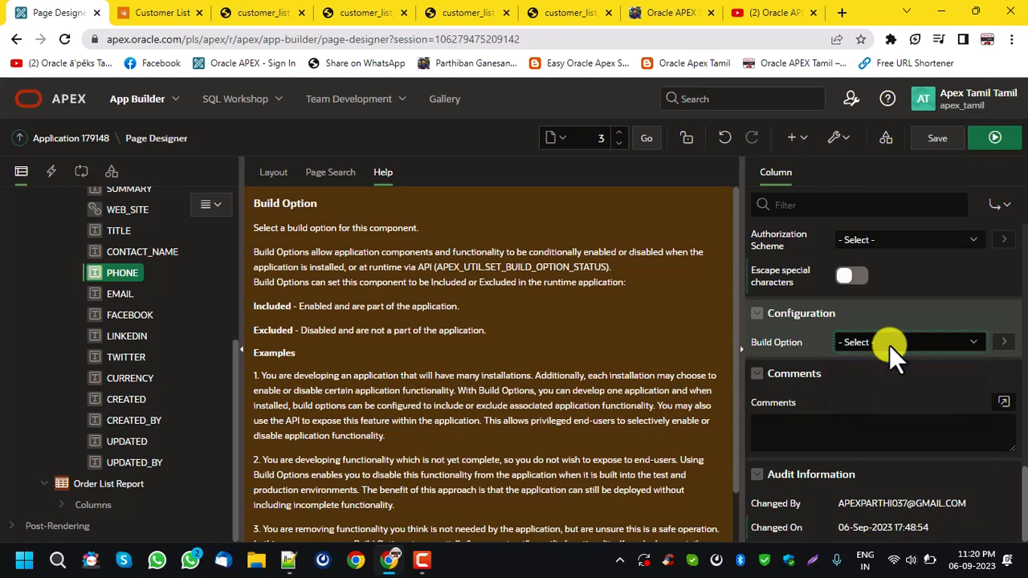
left_click(849, 424)
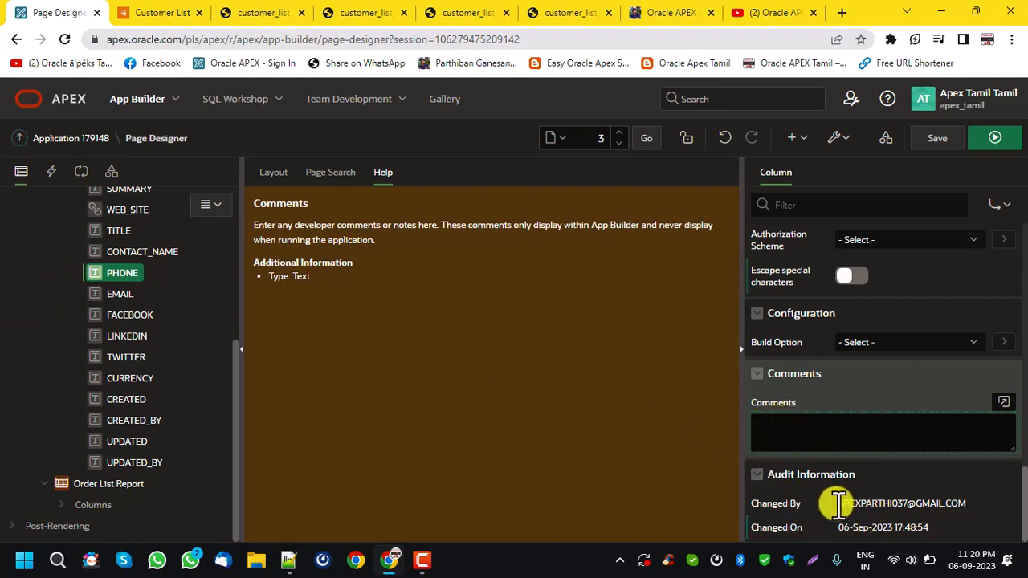
Save the page and check the updated Changed On value in the PHONE column's audit information.
left_click(938, 139)
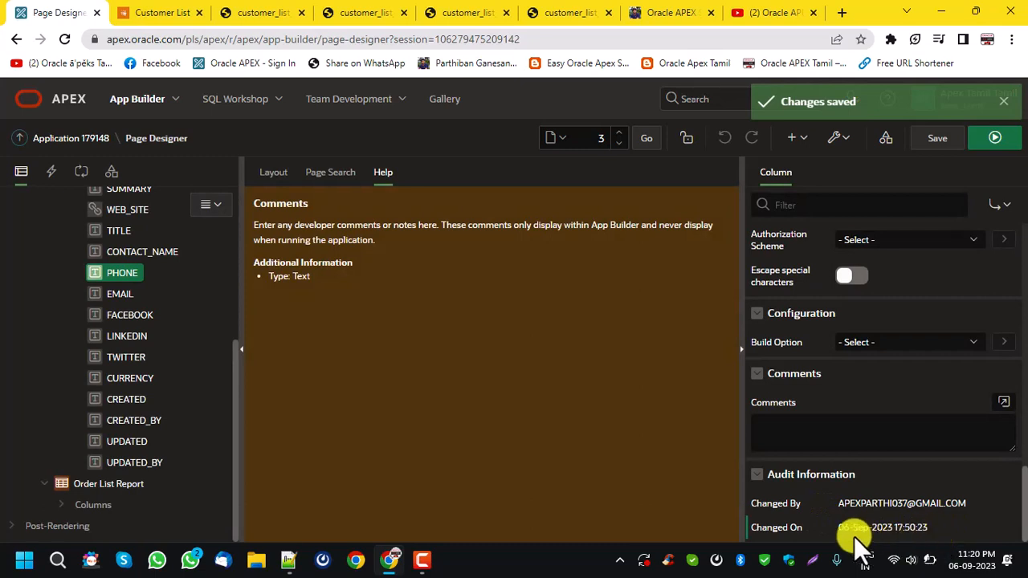
left_click_drag(838, 527, 970, 528)
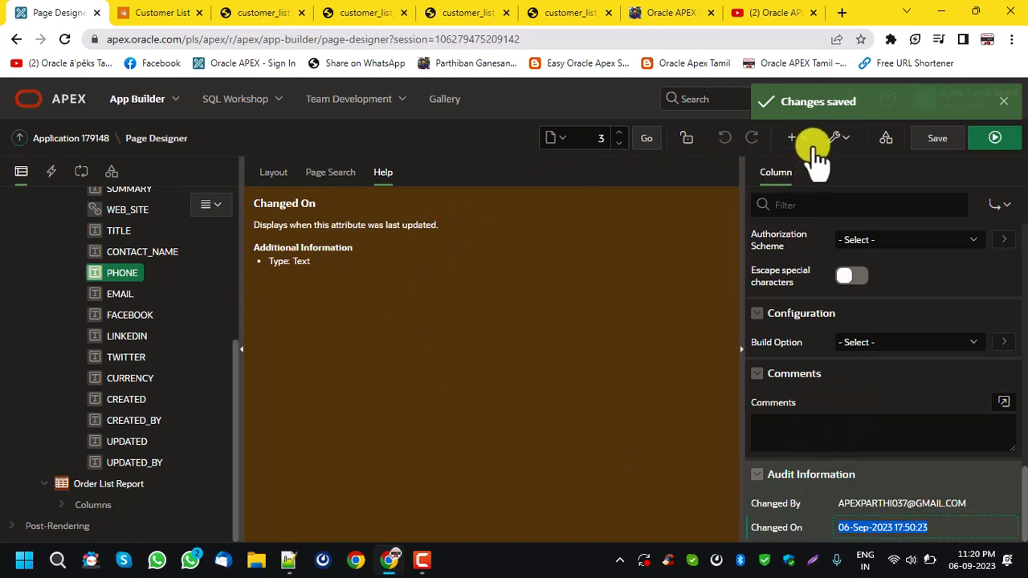
Open the history of page 3, review its recent modifications, and return to the page in Page Designer.
left_click(840, 138)
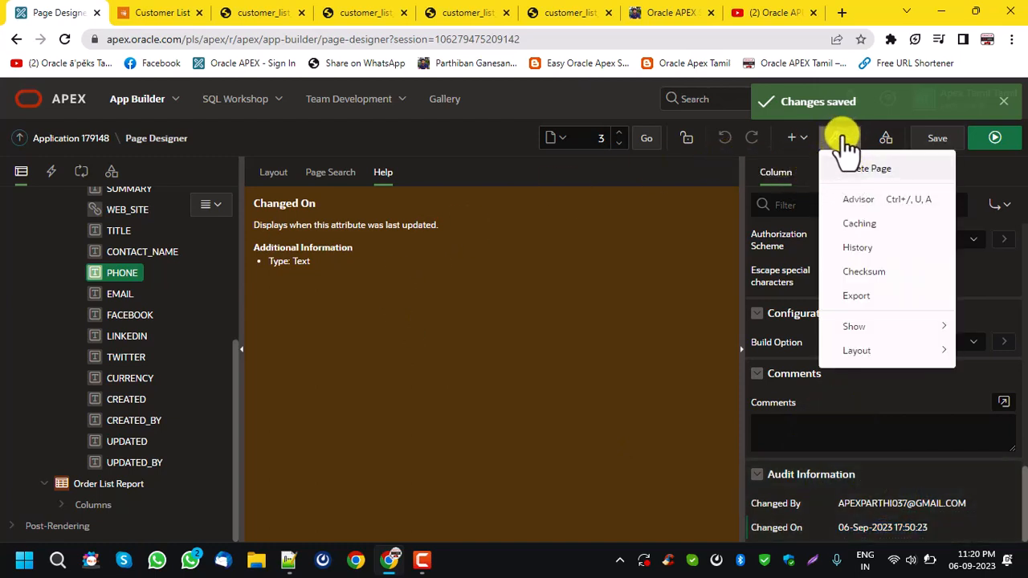
left_click(856, 249)
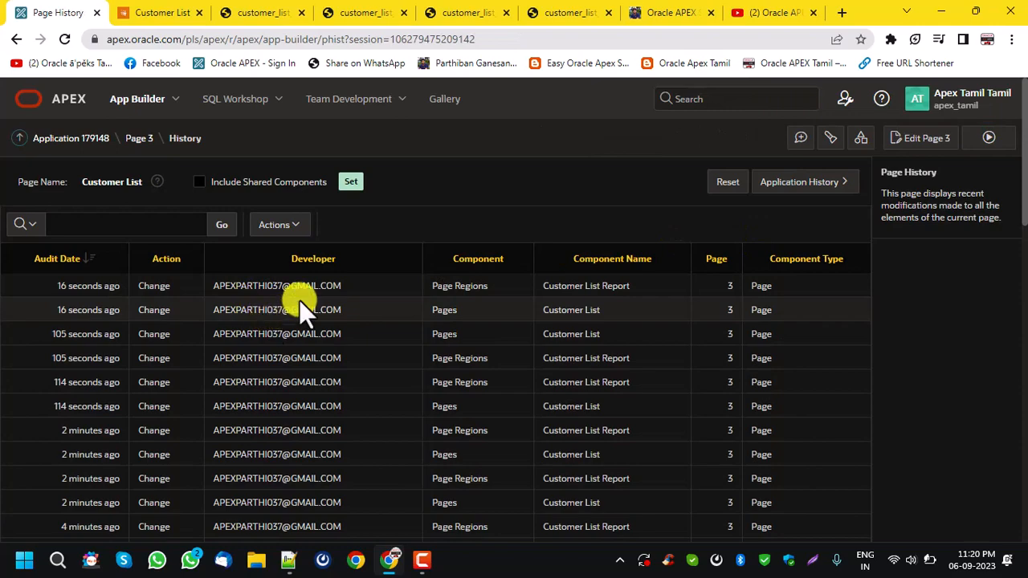
scroll(315, 293, "down", 7)
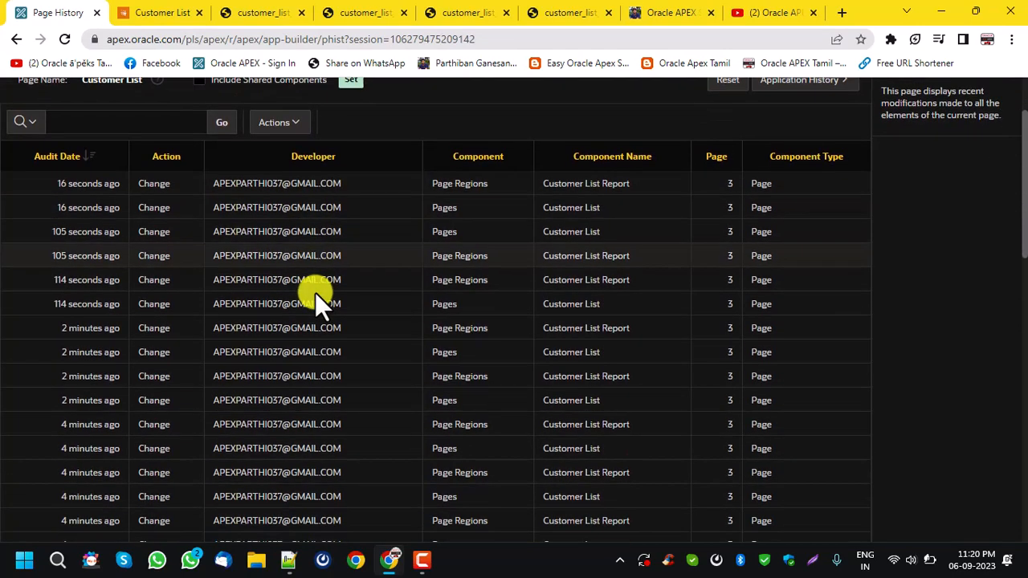
scroll(317, 292, "down", 6)
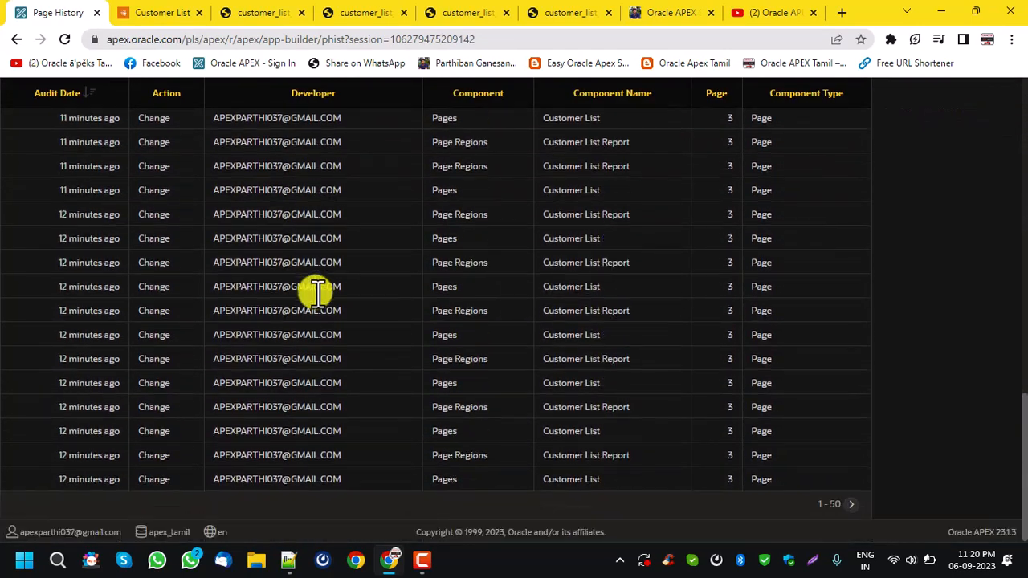
scroll(316, 293, "up", 13)
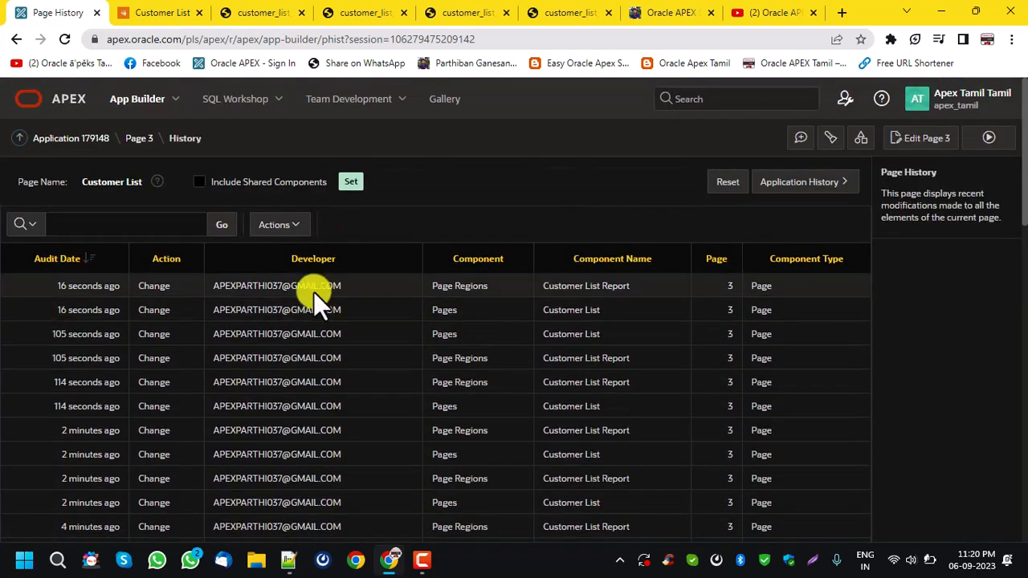
left_click(137, 139)
In the running Customer List page, use Quick Edit on the report region, and check the Amount column's total.
left_click(131, 12)
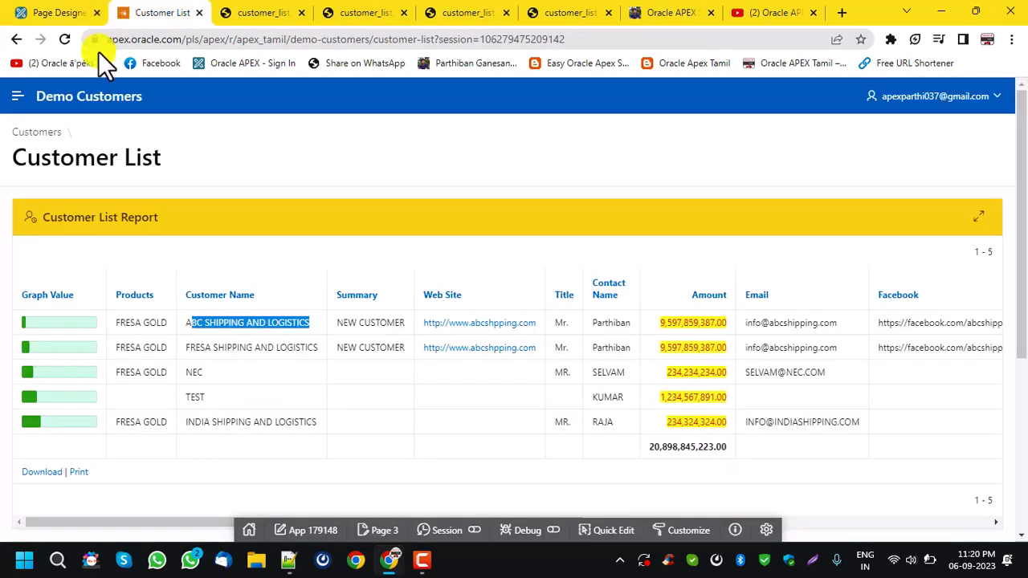
left_click(603, 534)
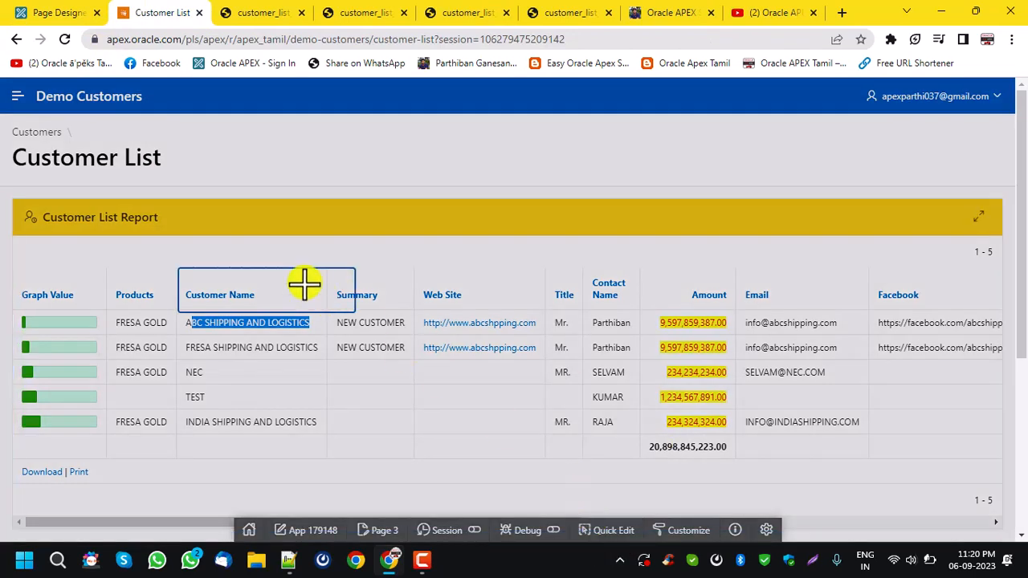
left_click(322, 237)
left_click(187, 12)
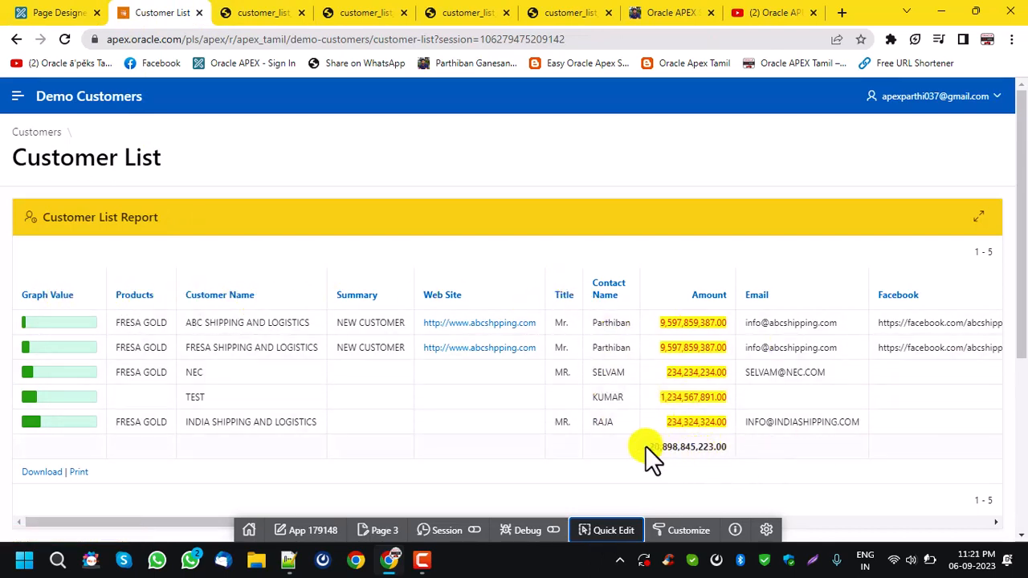
left_click_drag(645, 446, 780, 446)
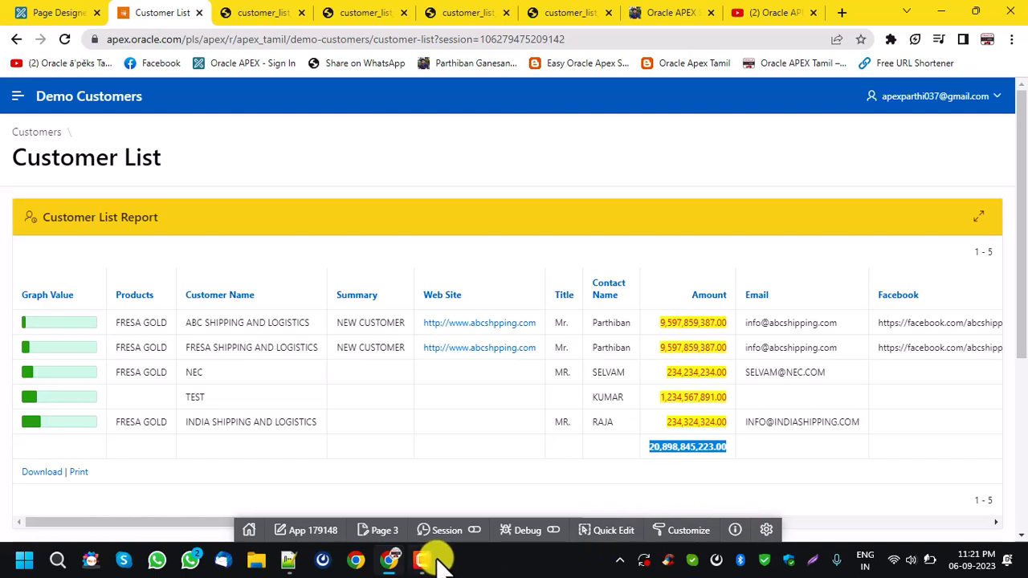
mouse_move(440, 562)
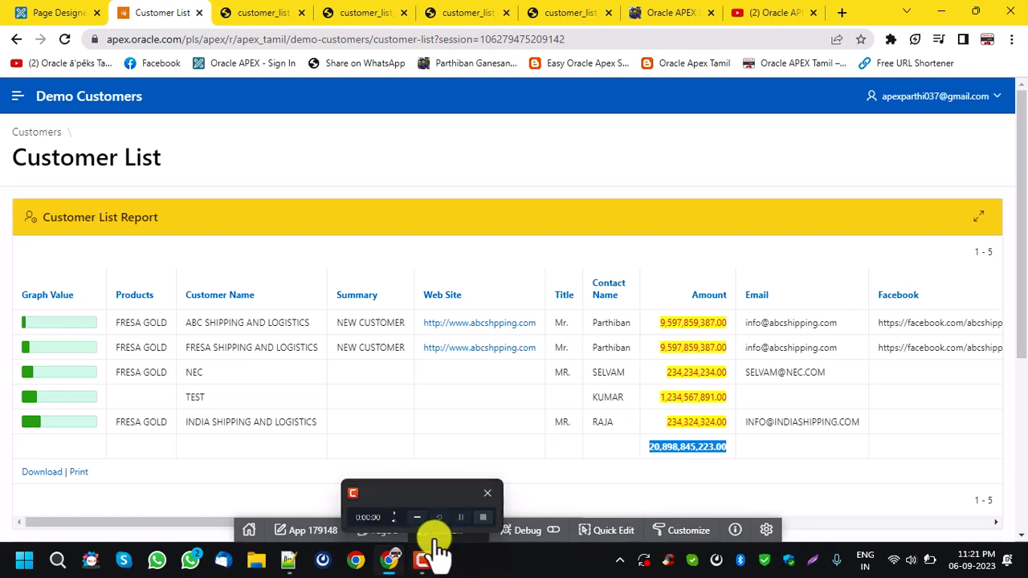
left_click(421, 563)
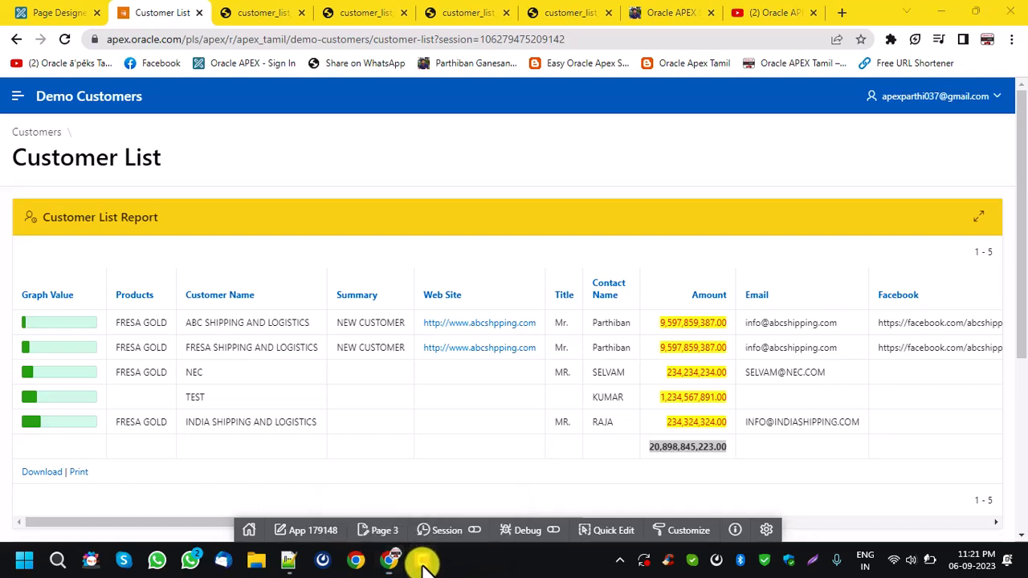